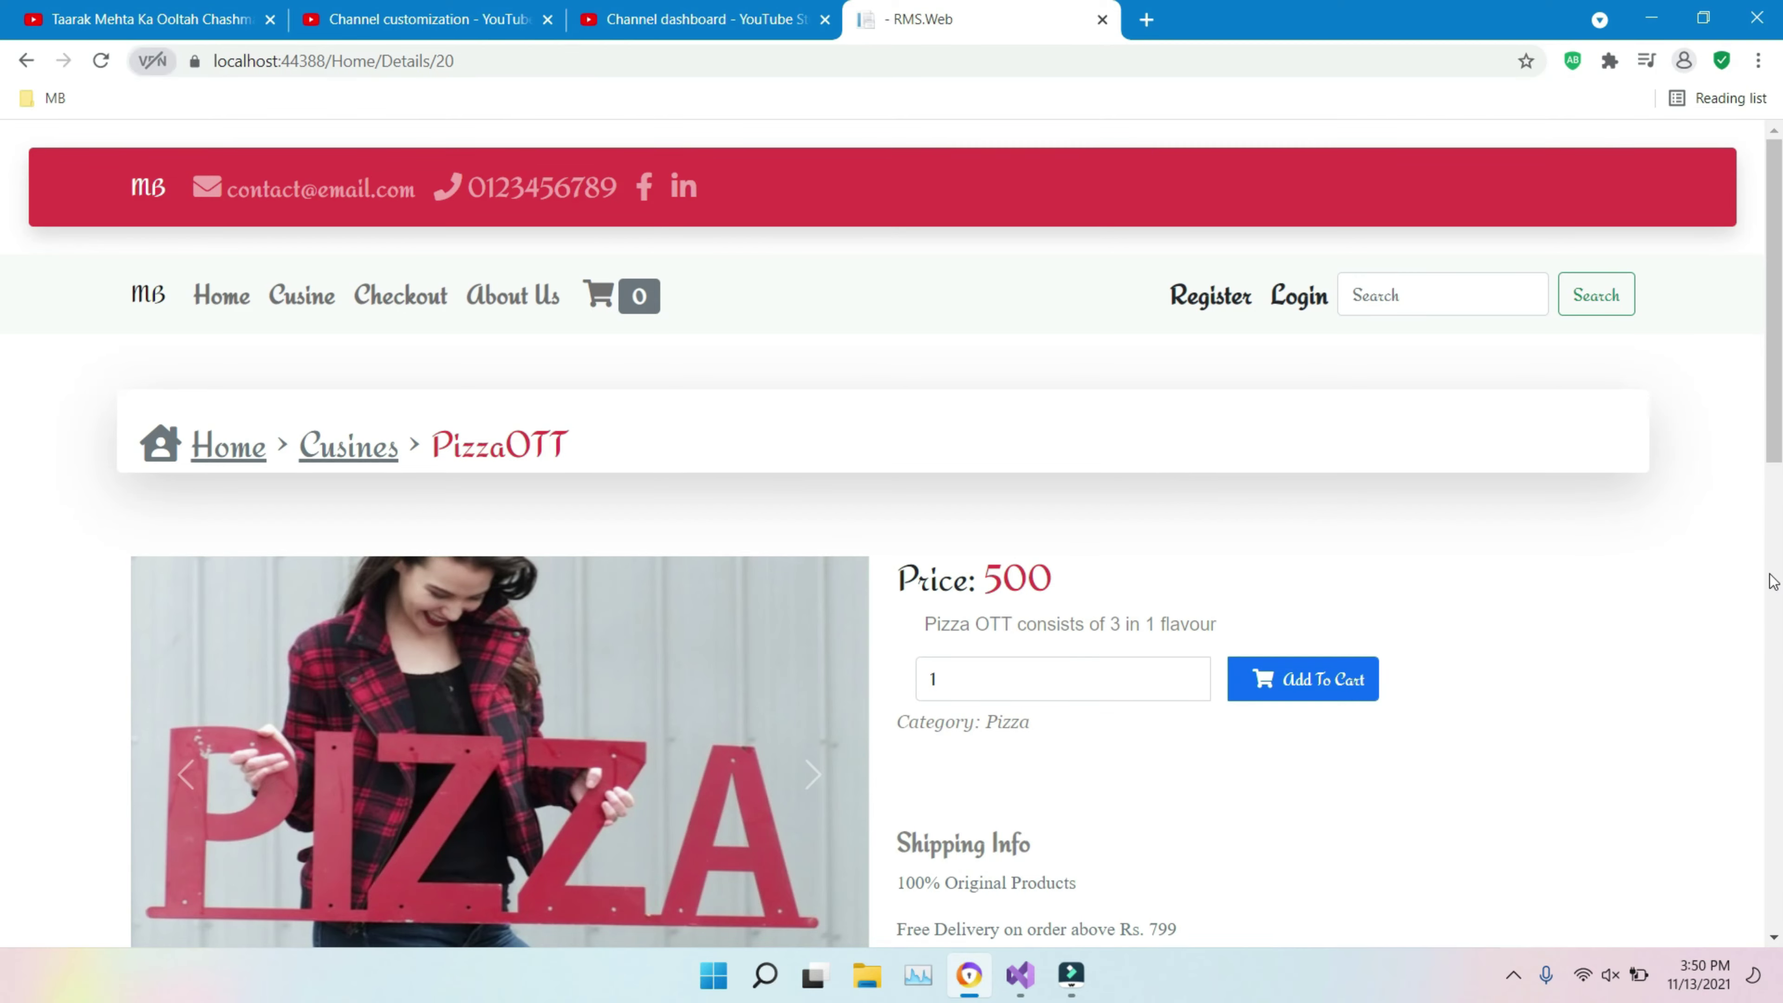
left_click(313, 310)
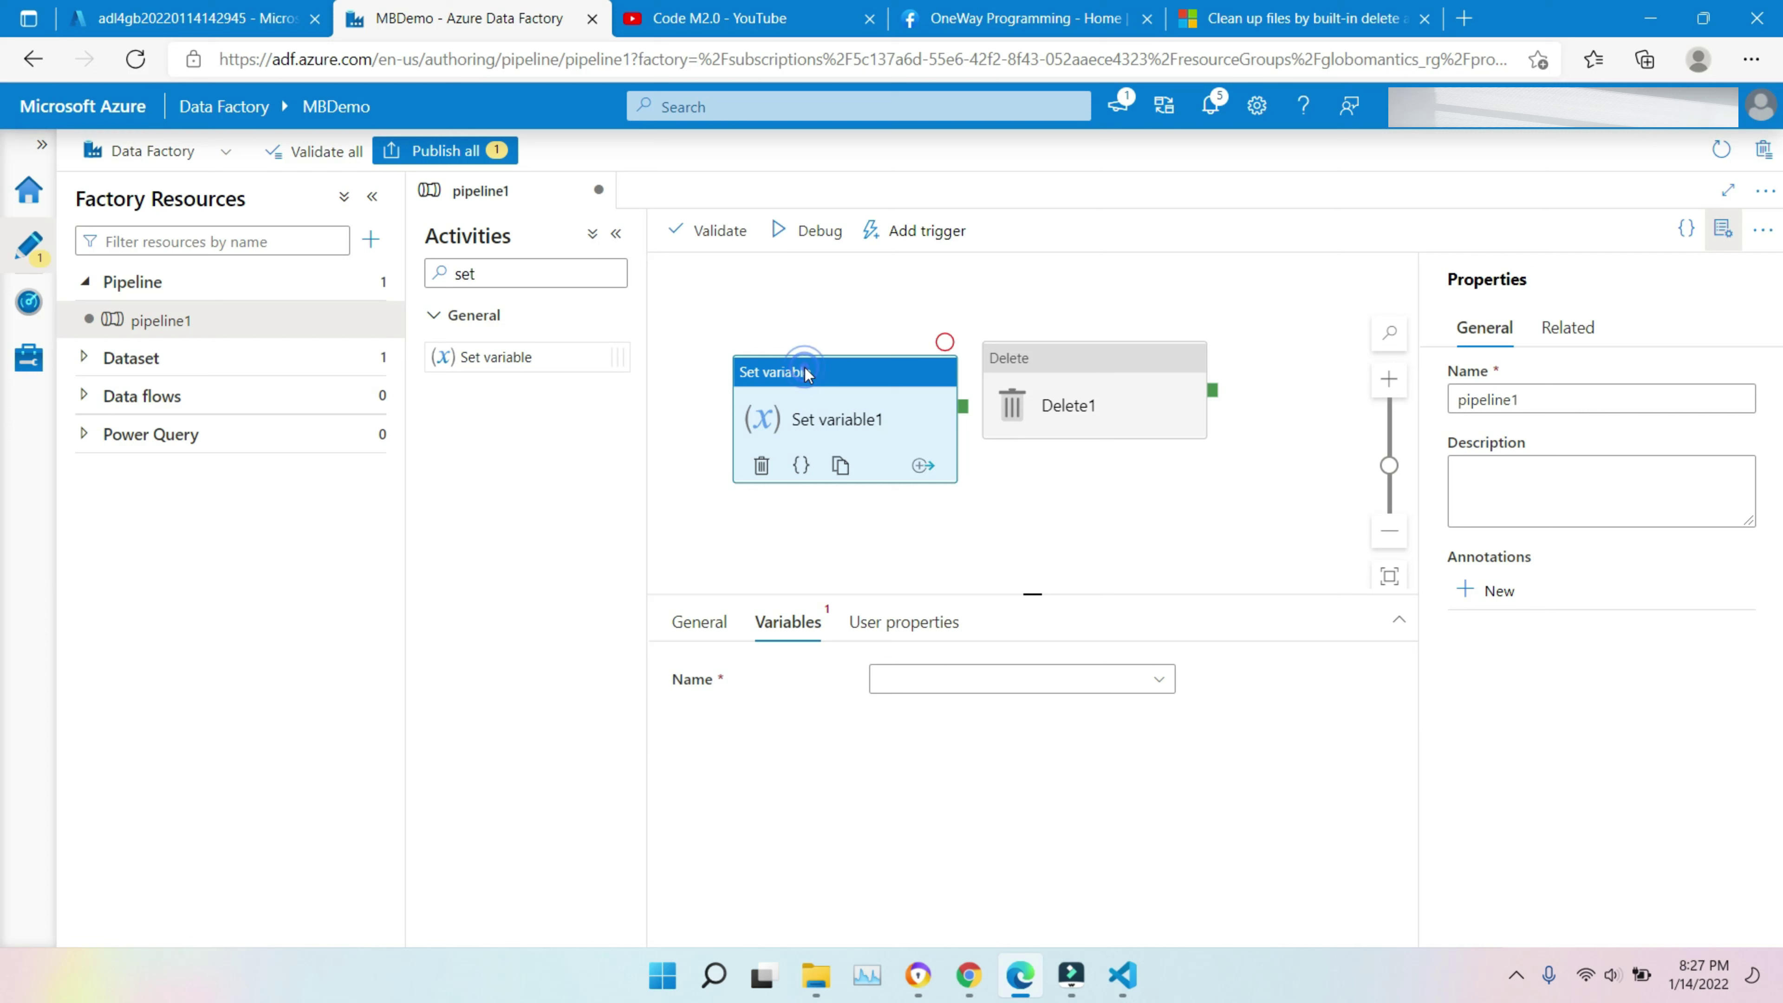
Step: Delete the Set variable and Delete activities from the pipeline1 canvas
key("Delete")
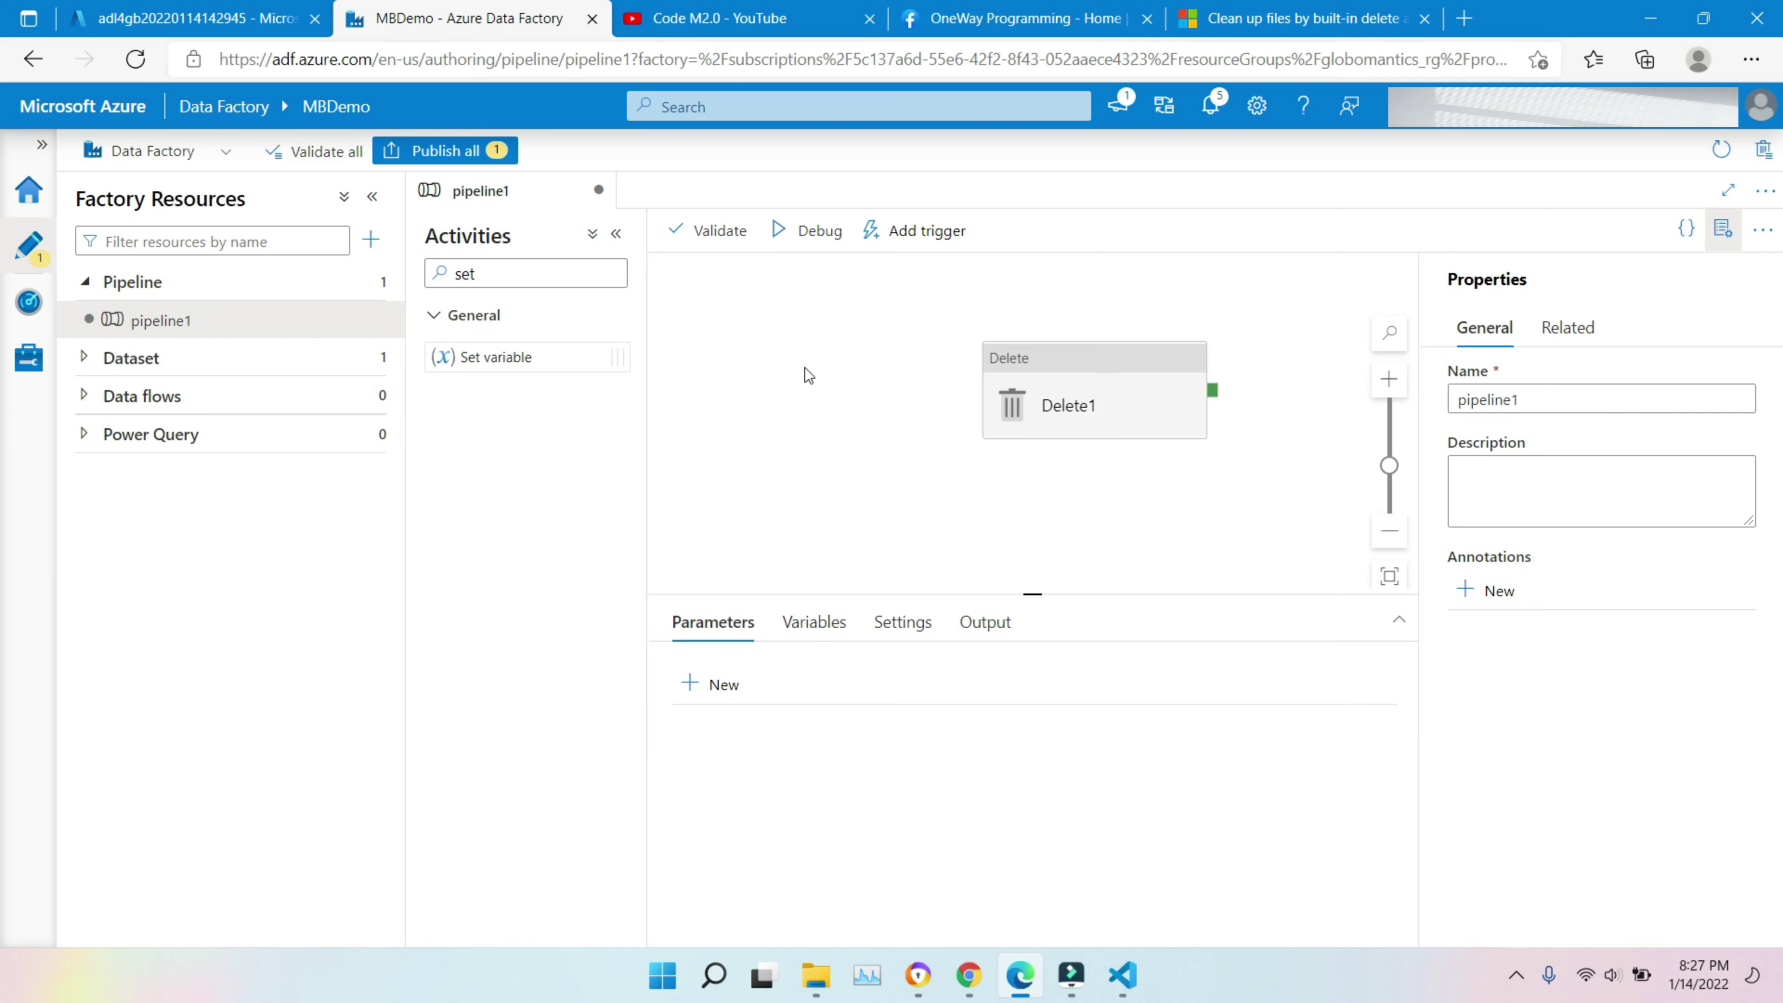
left_click(1092, 363)
key("Delete")
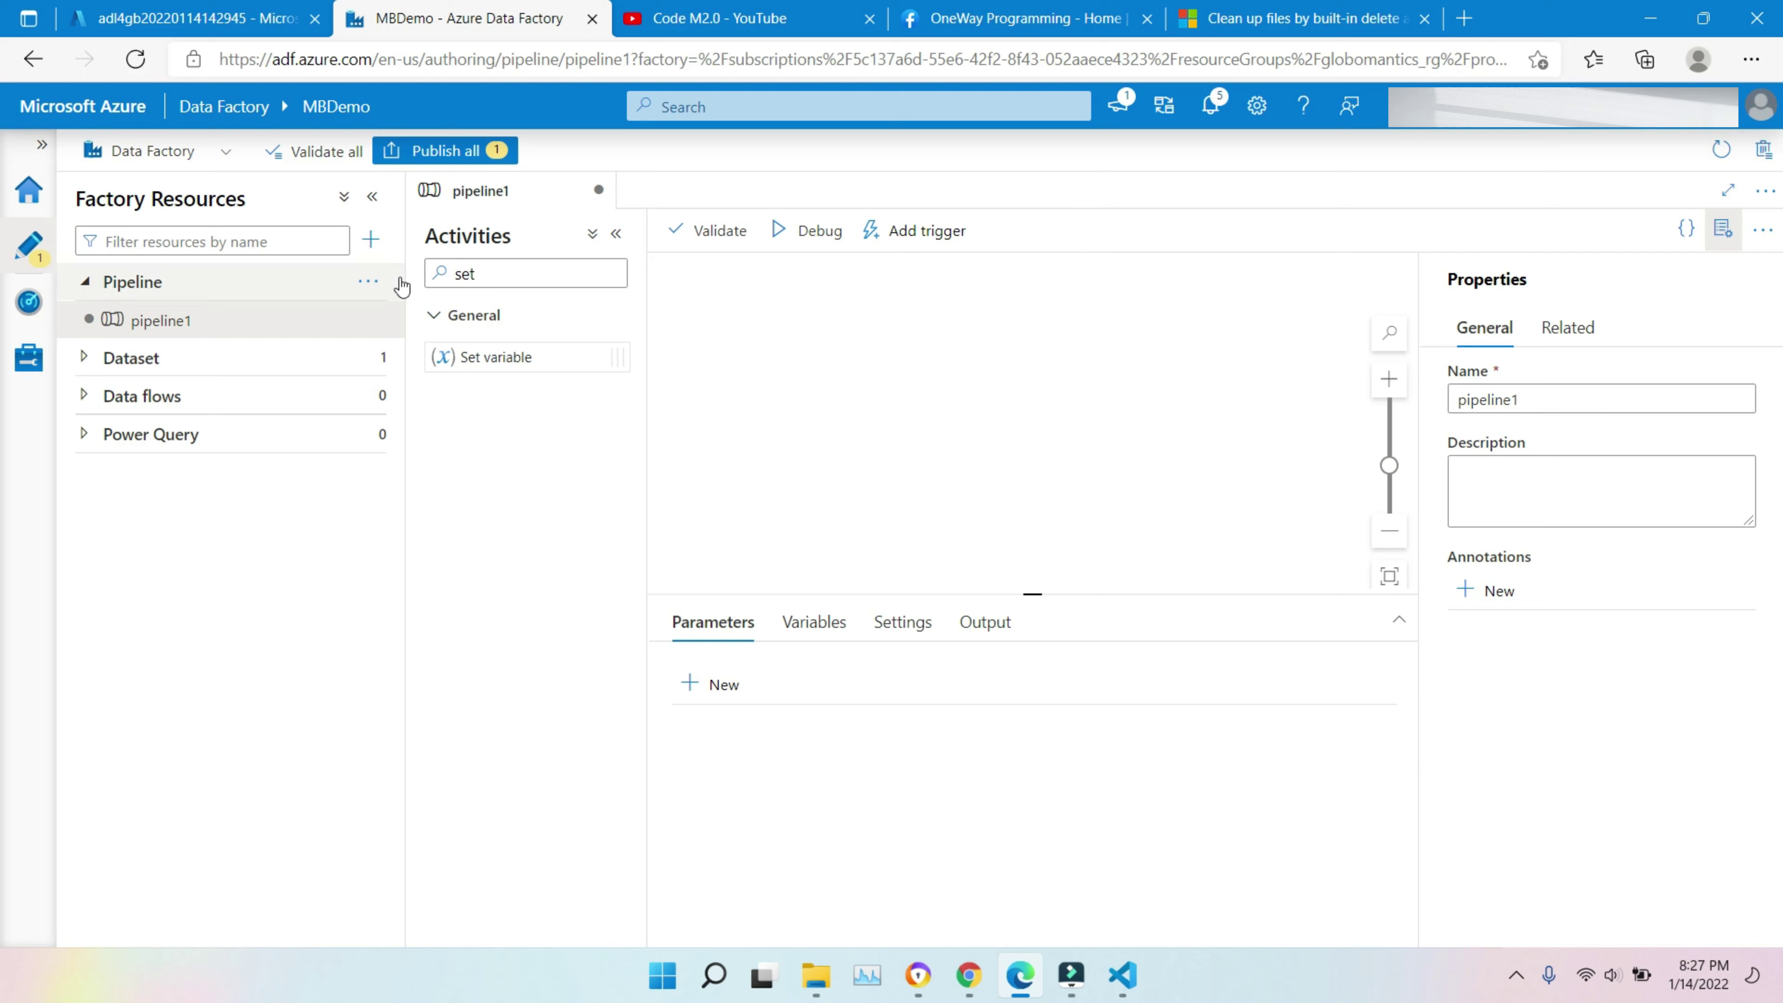
Step: Filter the activities by "app" and add an Append variable activity to the pipeline canvas
left_click(536, 273)
key("ctrl+a")
key("BackSpace")
type("app")
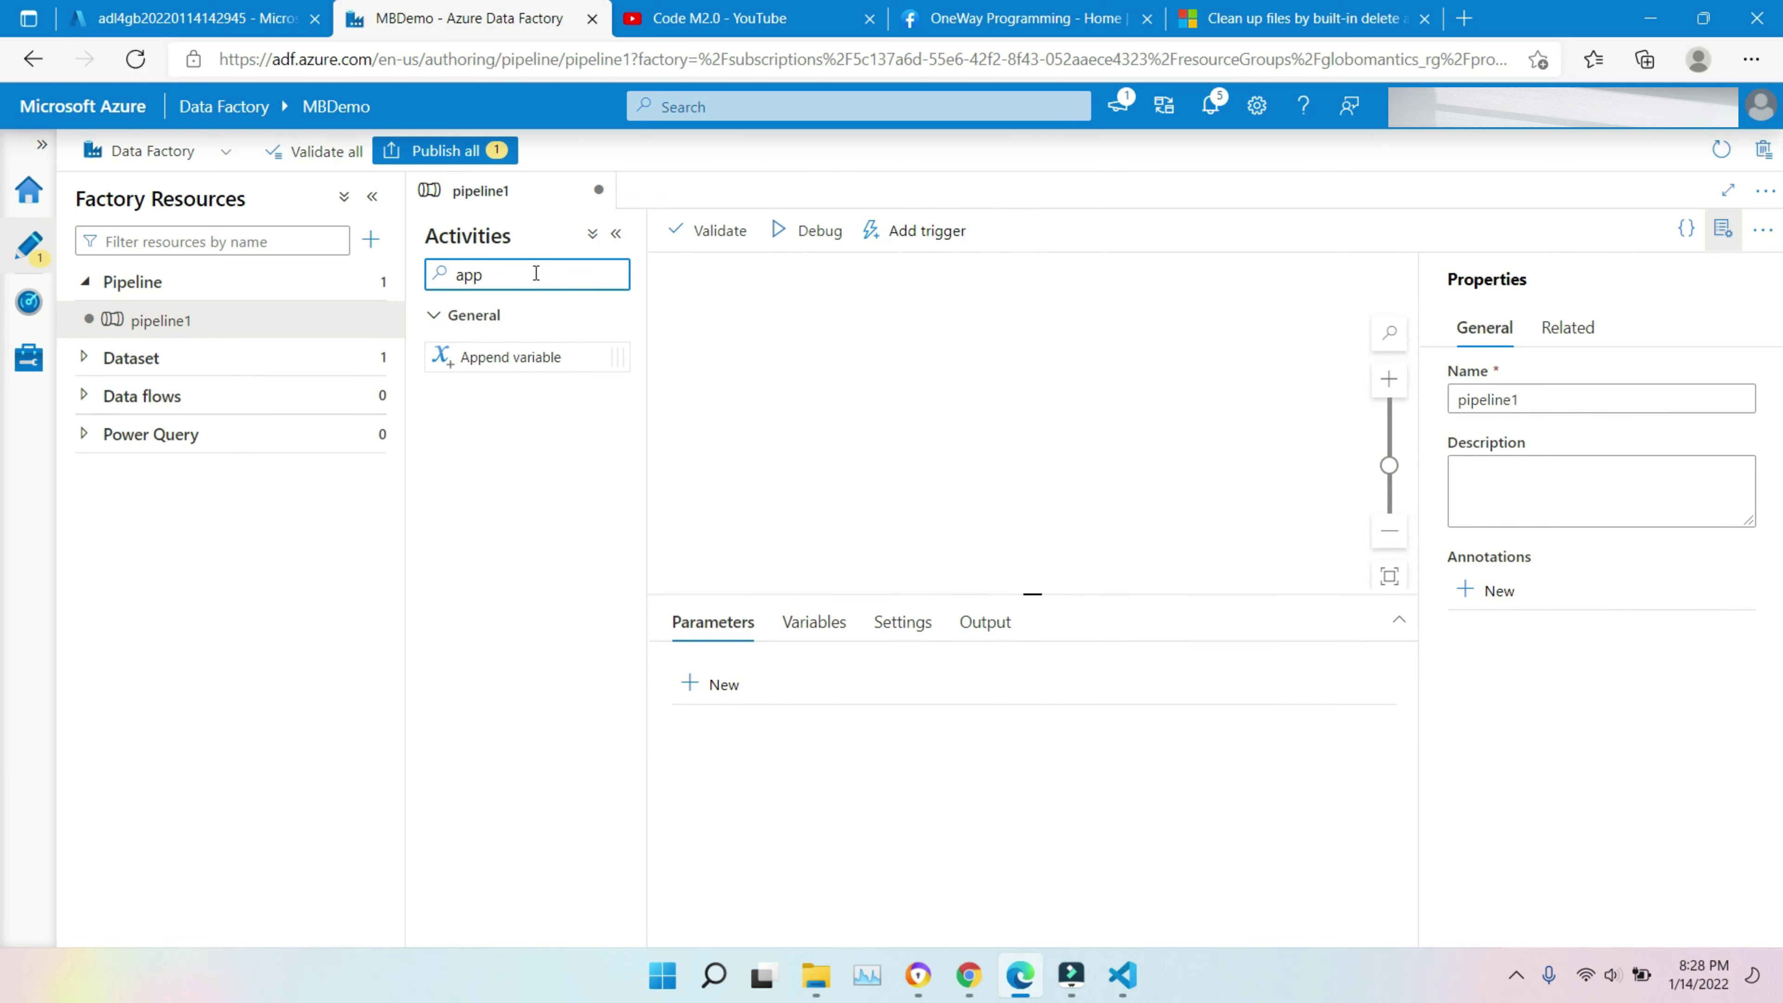
left_click_drag(519, 359, 1026, 399)
left_click(1262, 543)
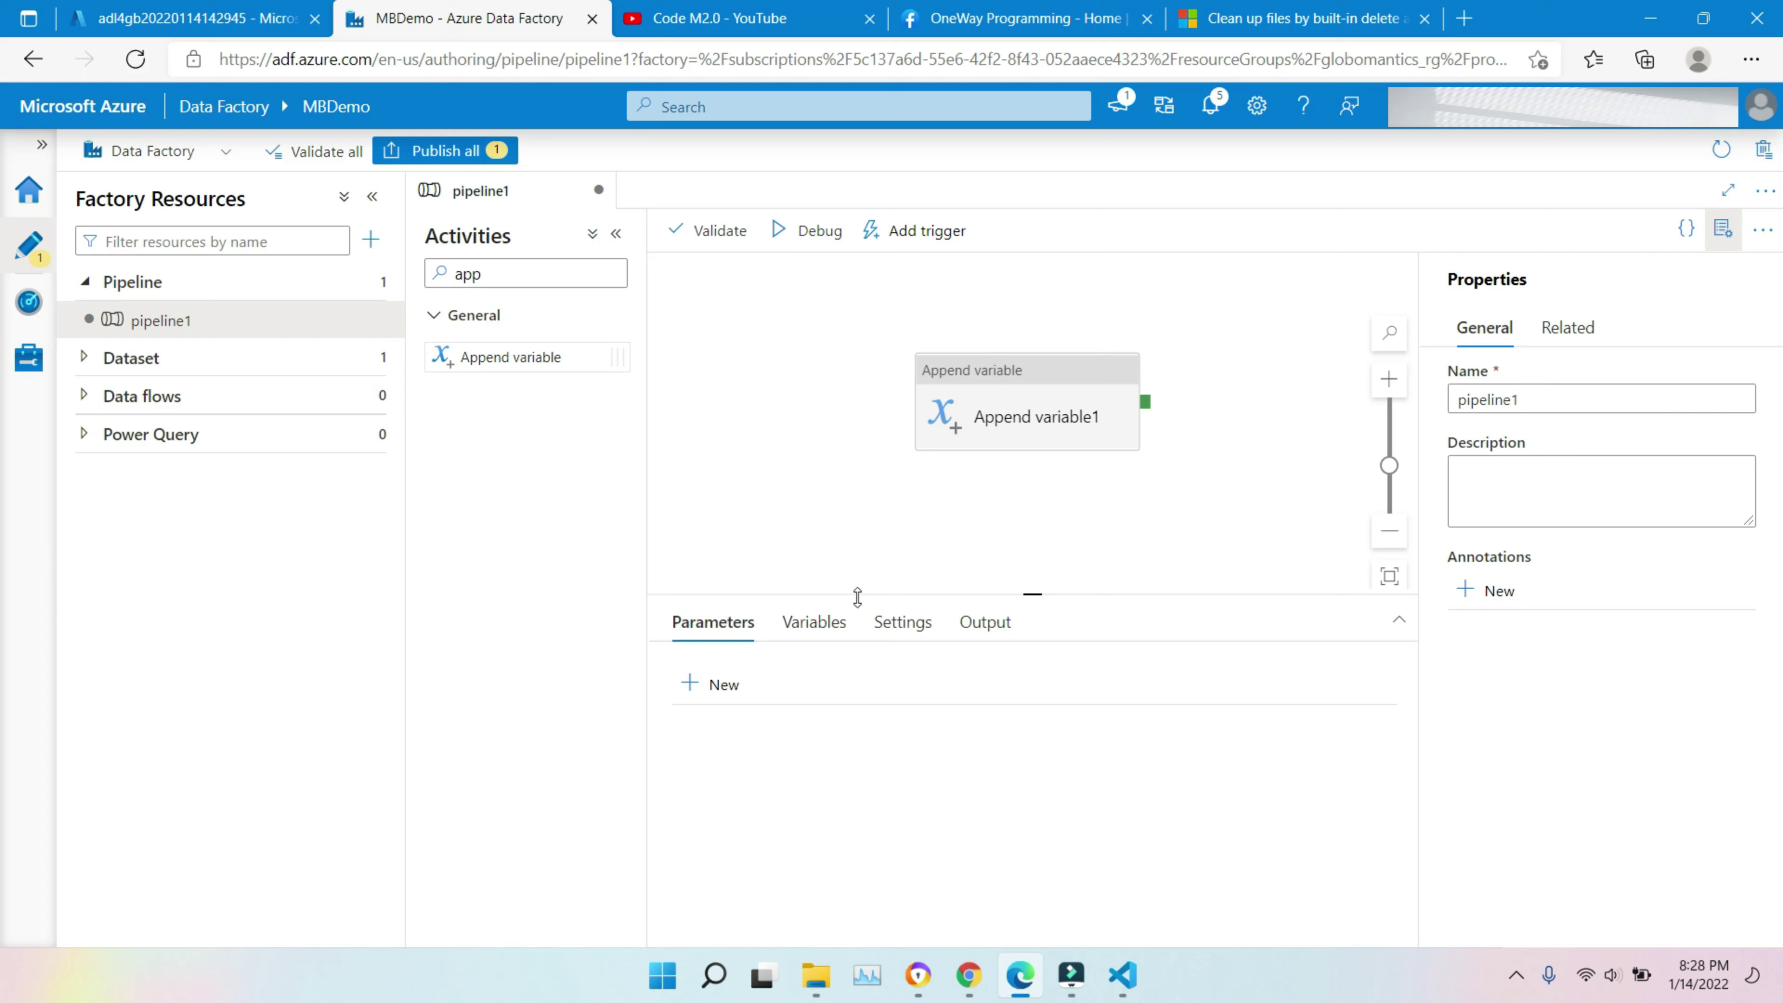
Step: Add a pipeline parameter named FileName with type String and leave its default value empty
left_click(812, 622)
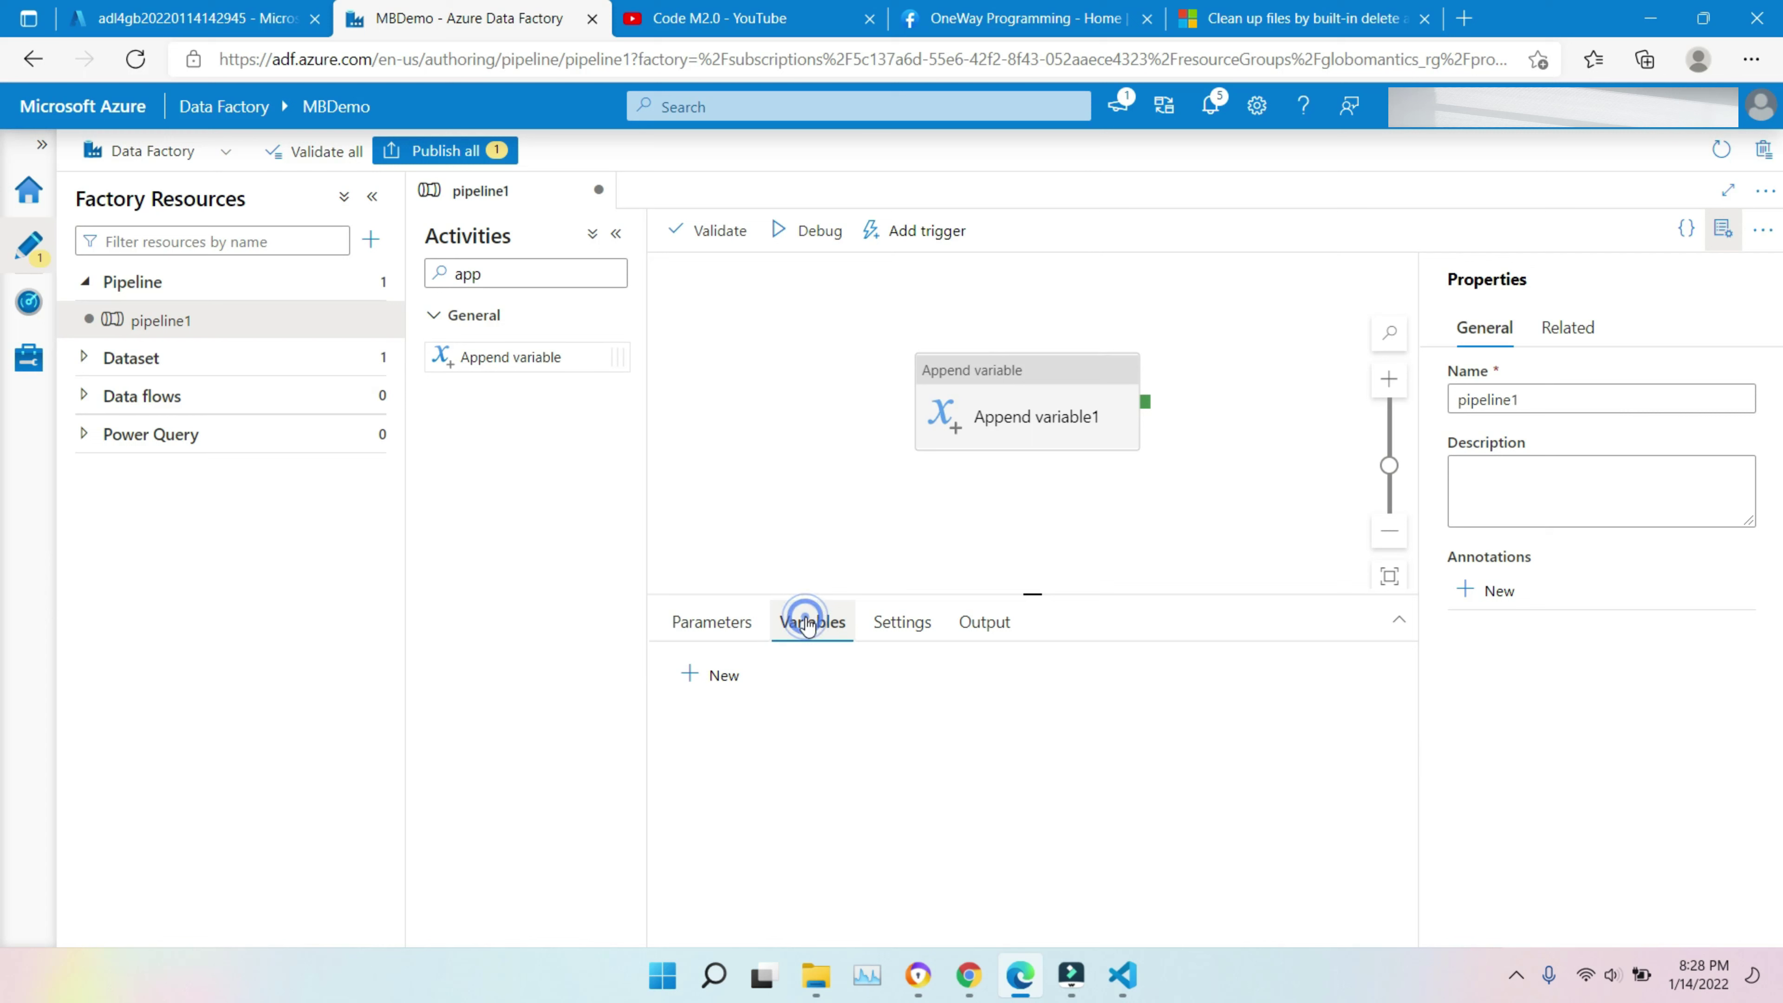
left_click(711, 625)
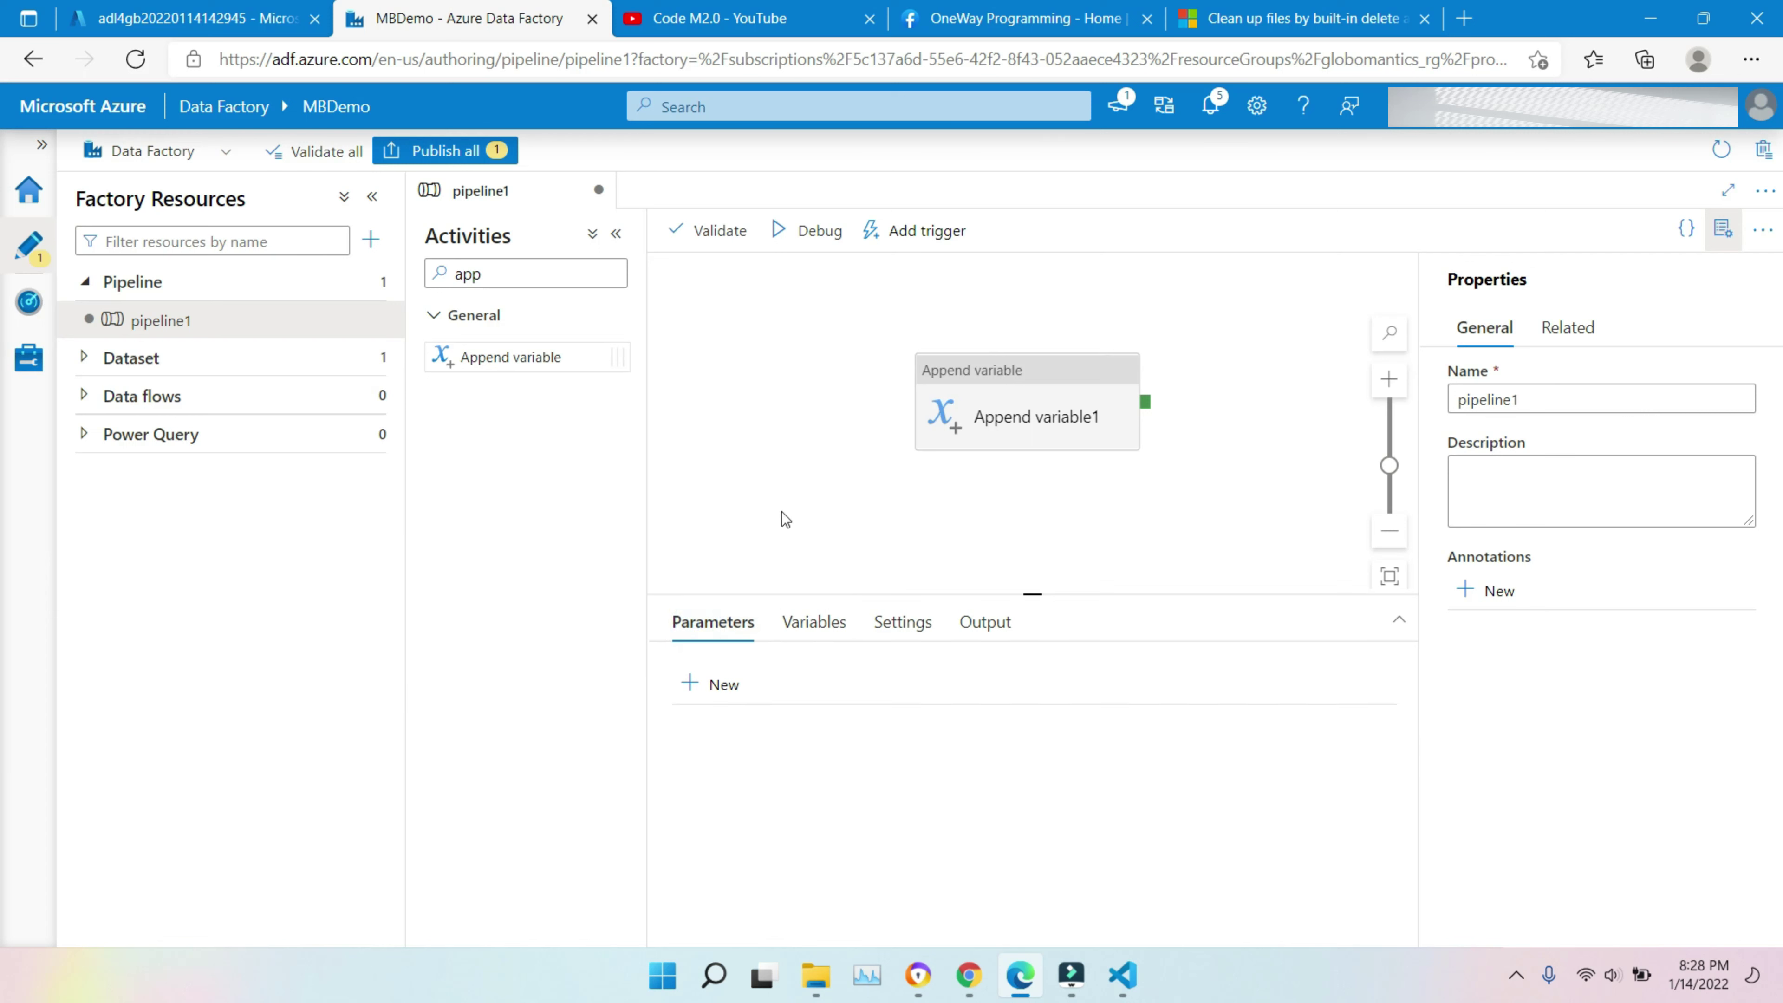
left_click(727, 684)
left_click(808, 773)
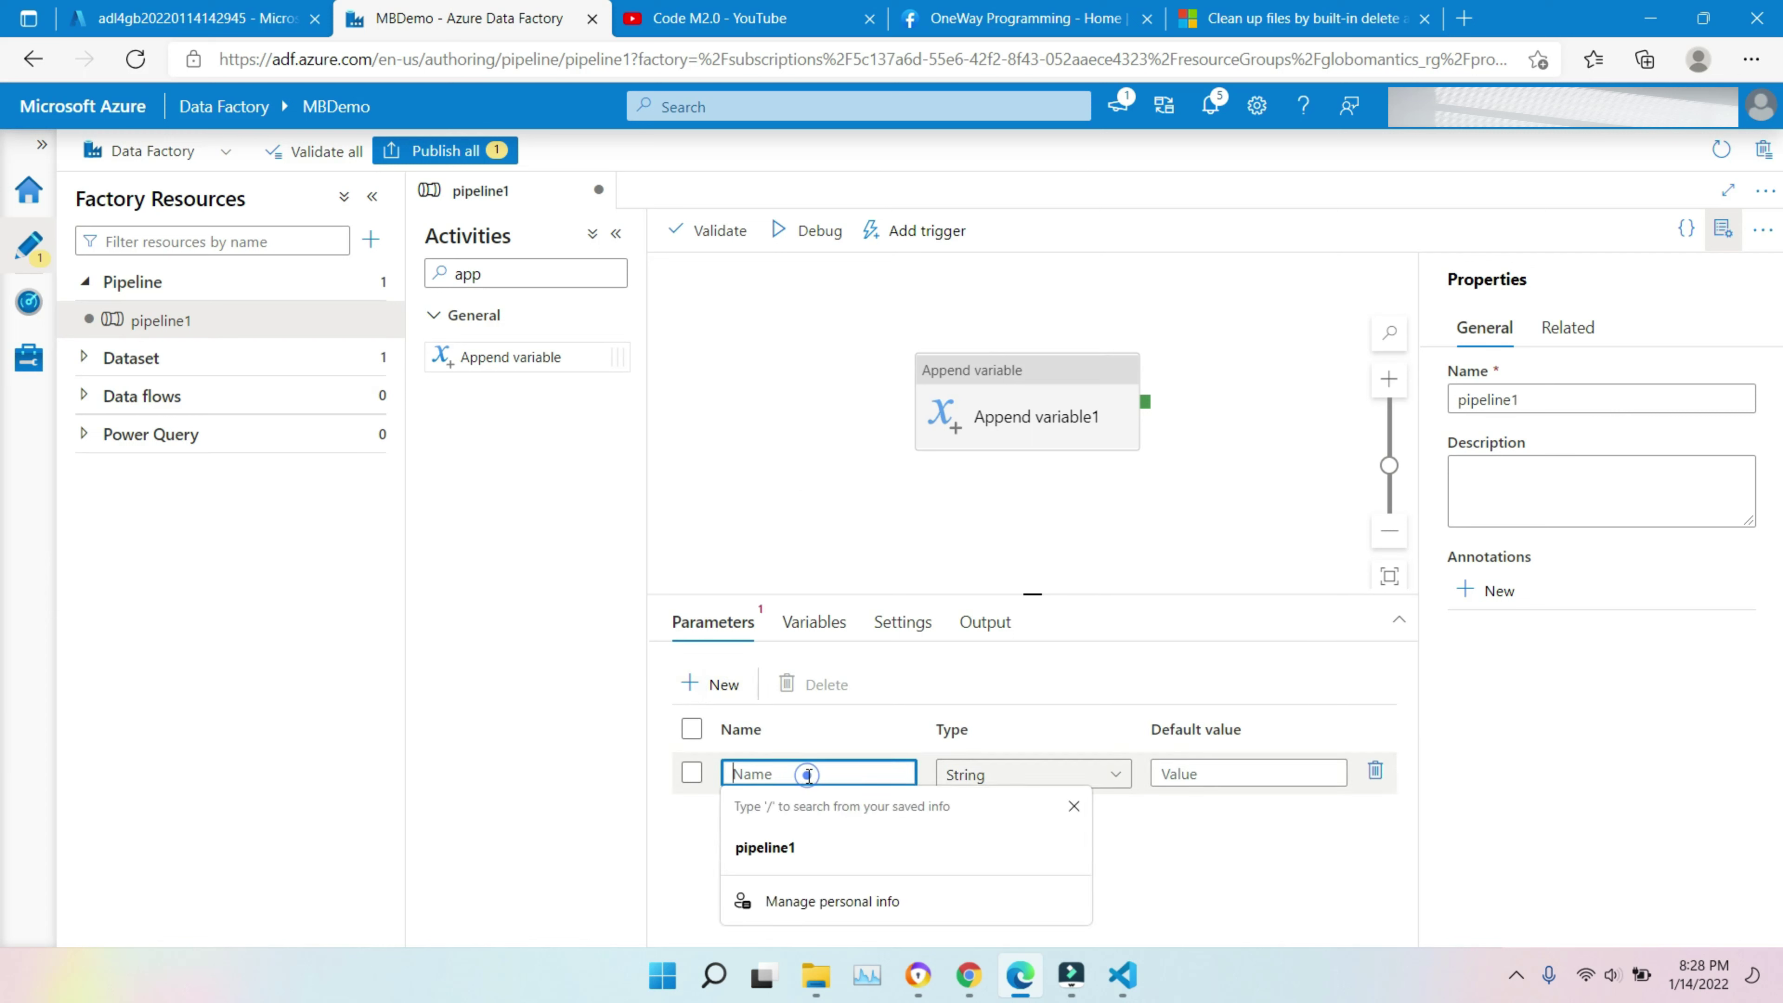
type("File")
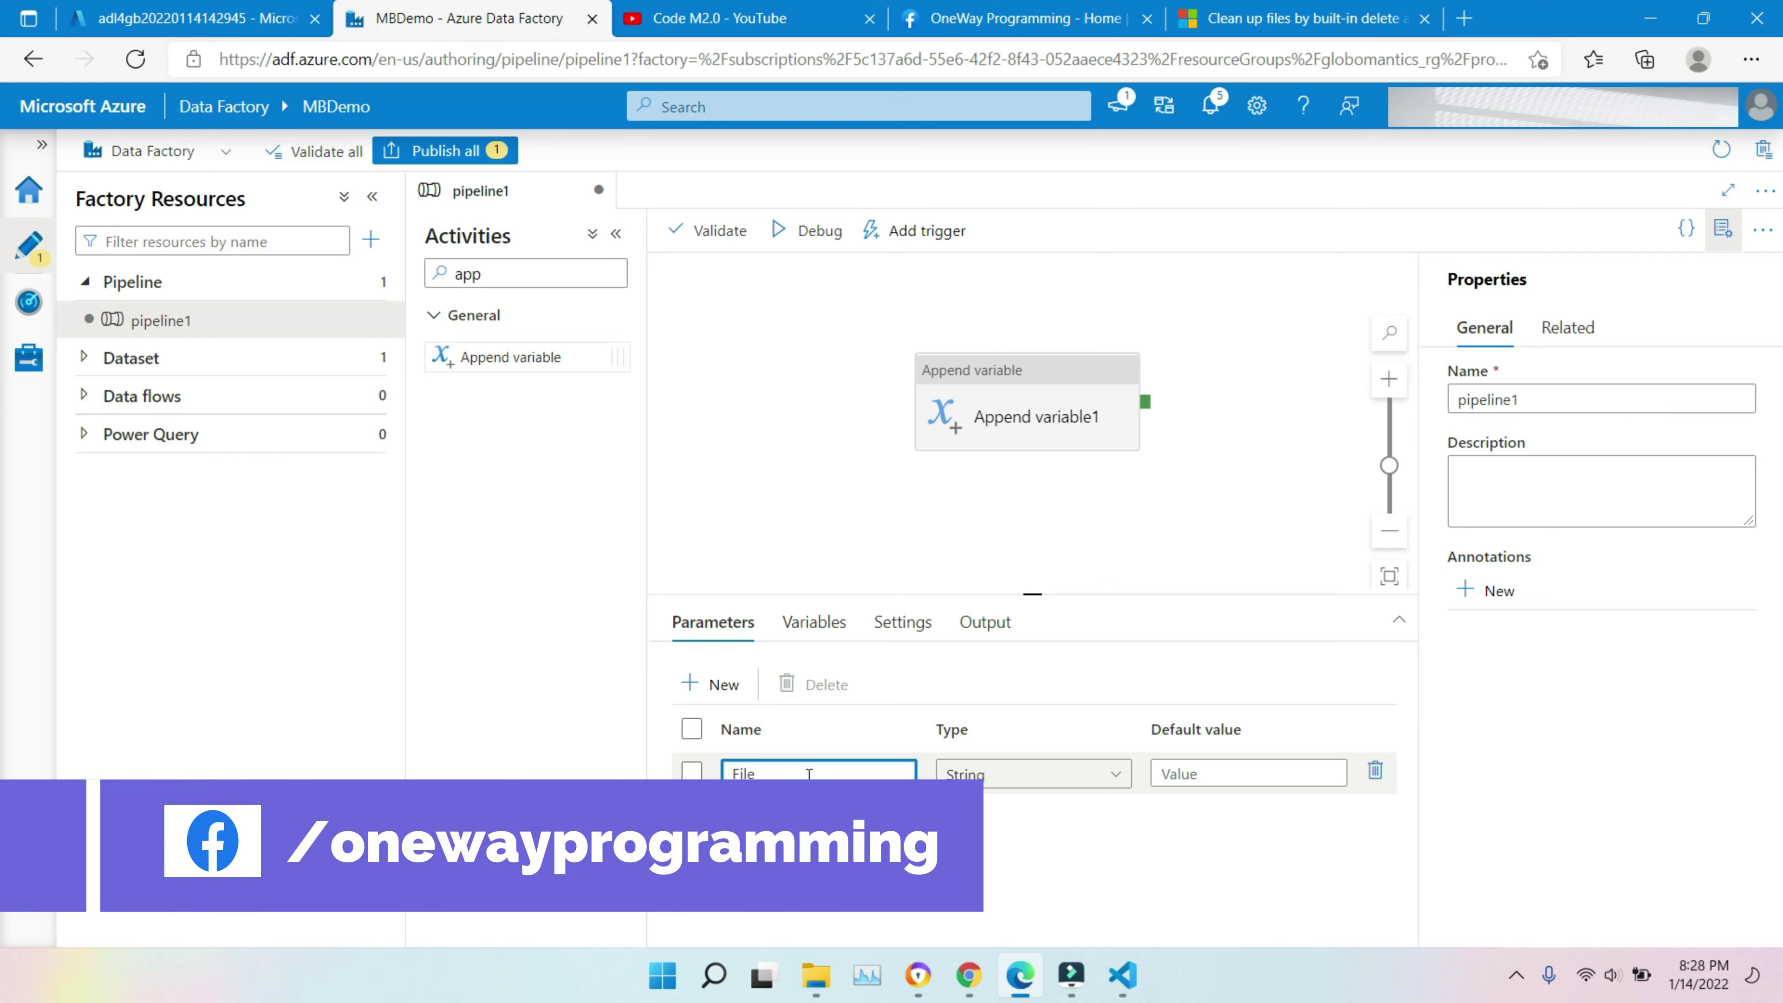
type("Na")
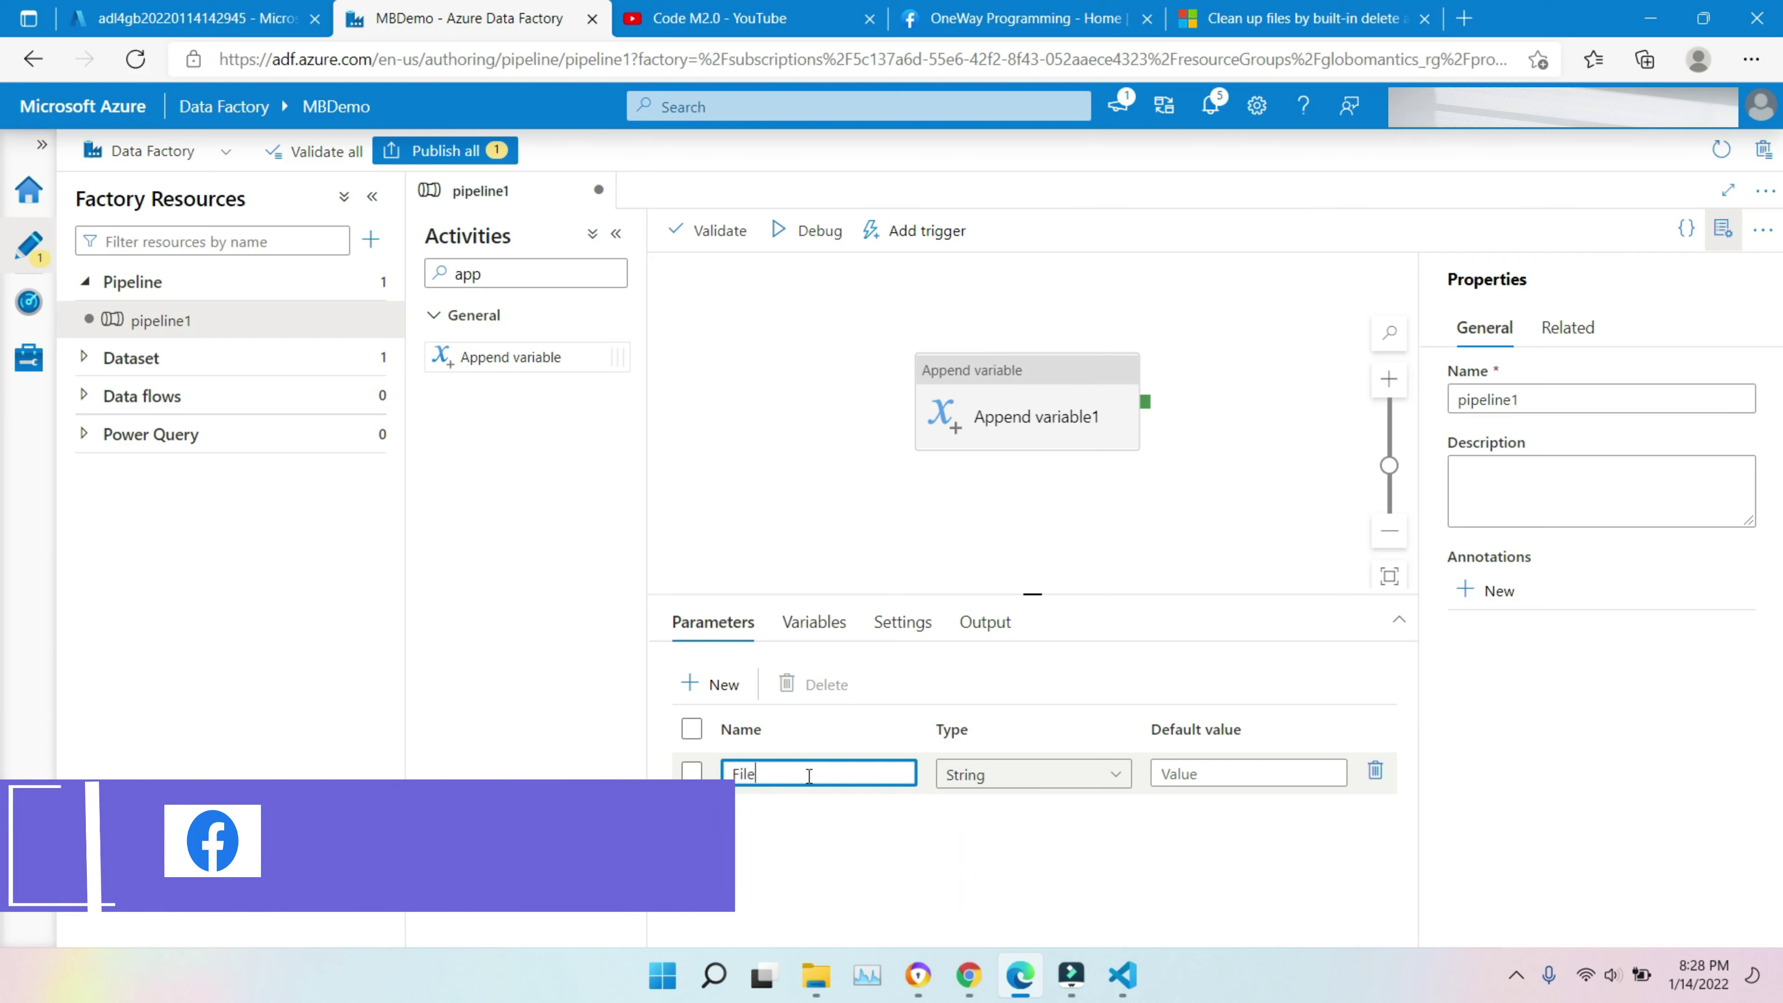
type("me")
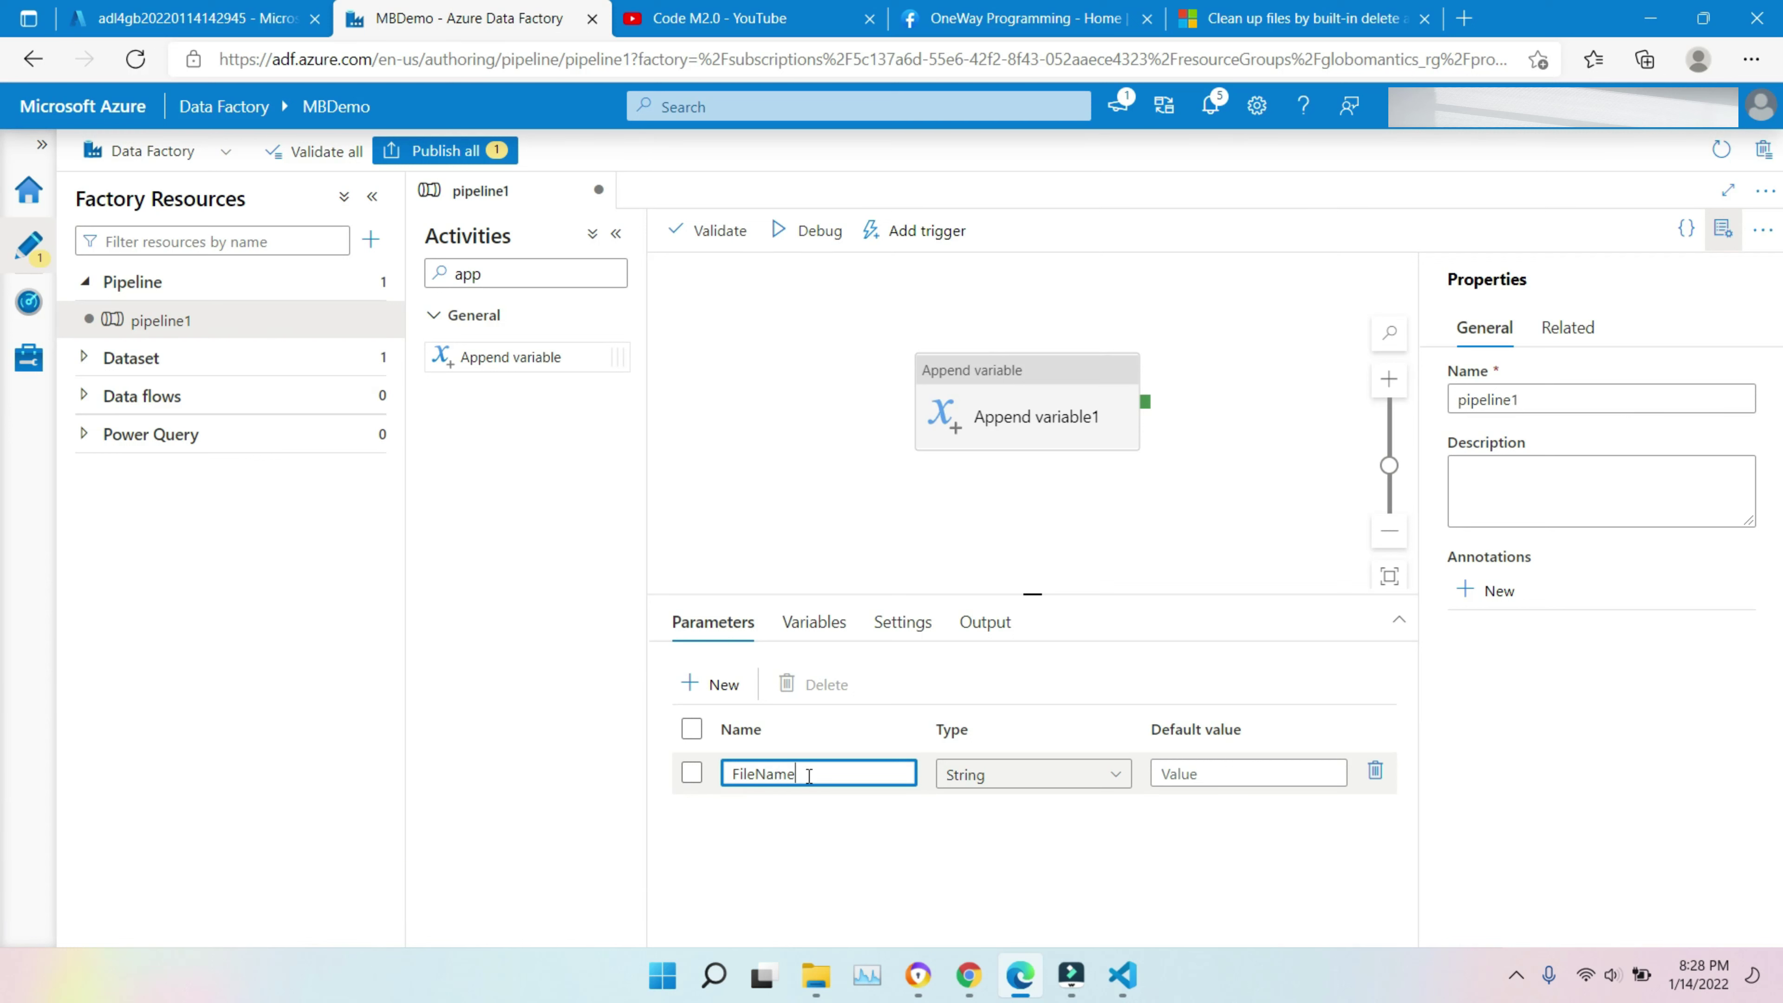
left_click(1197, 775)
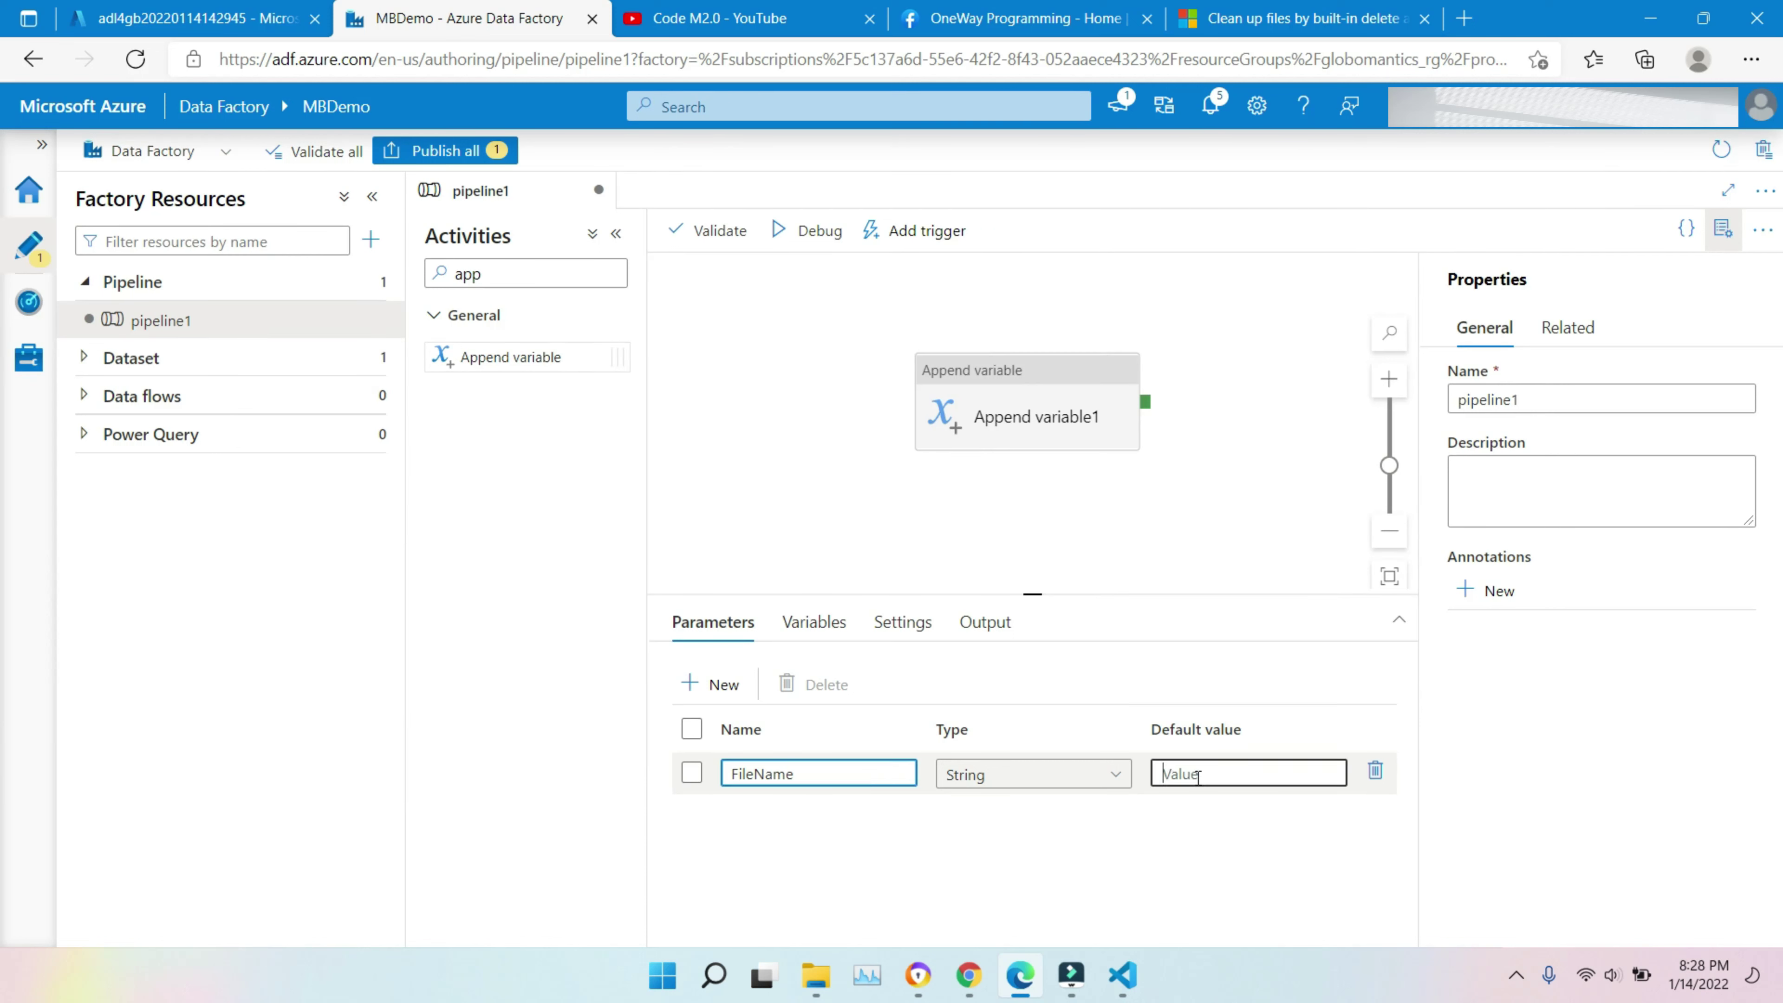
Step: Add a pipeline variable named ListOfFoods
left_click(834, 629)
left_click(688, 674)
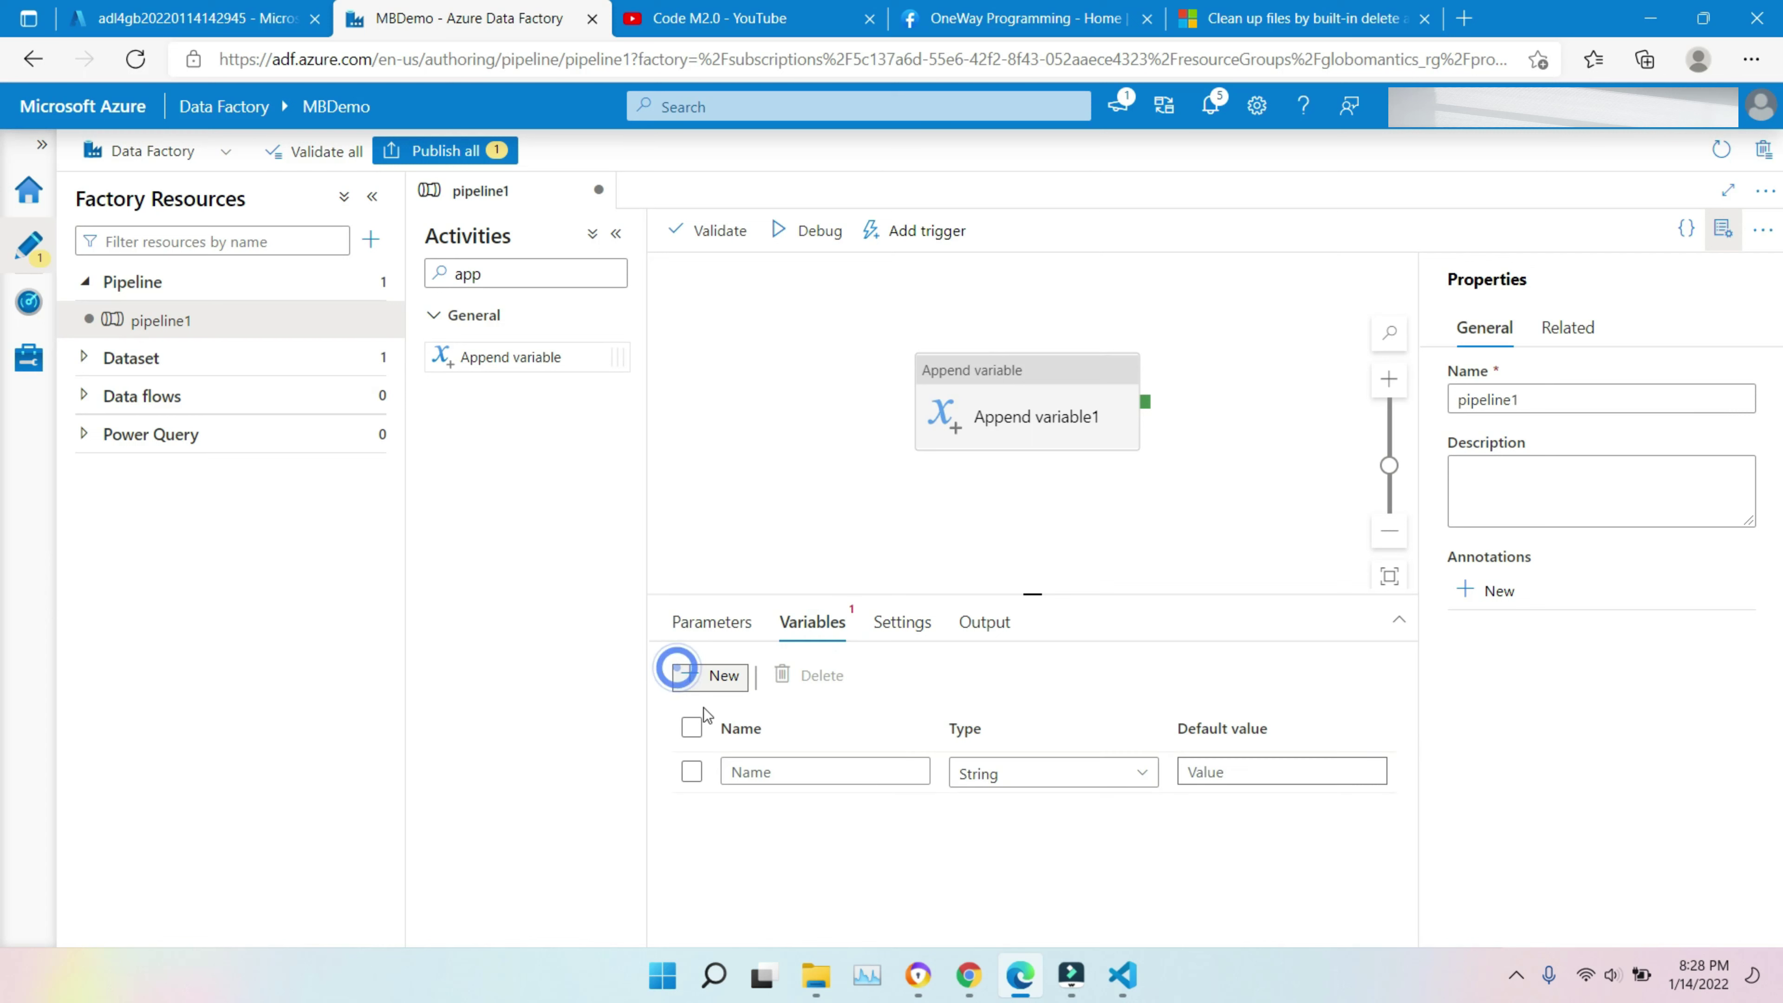
left_click(770, 784)
type("ListO")
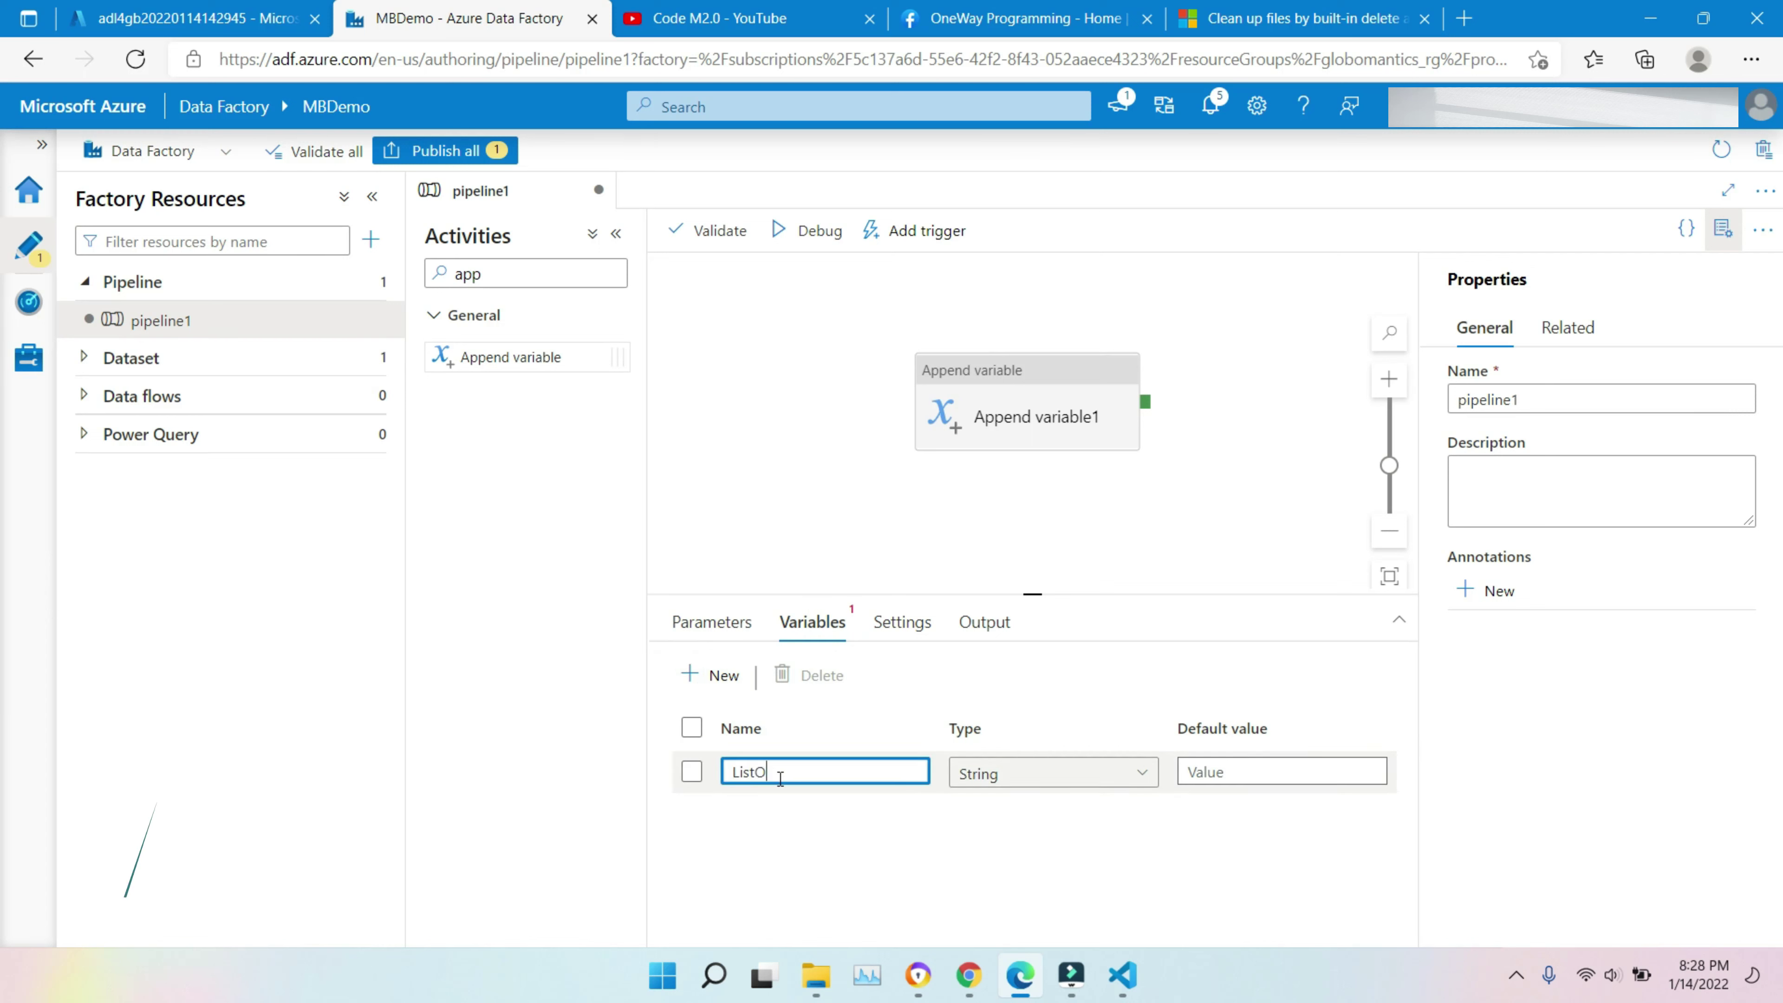
type("fFoods")
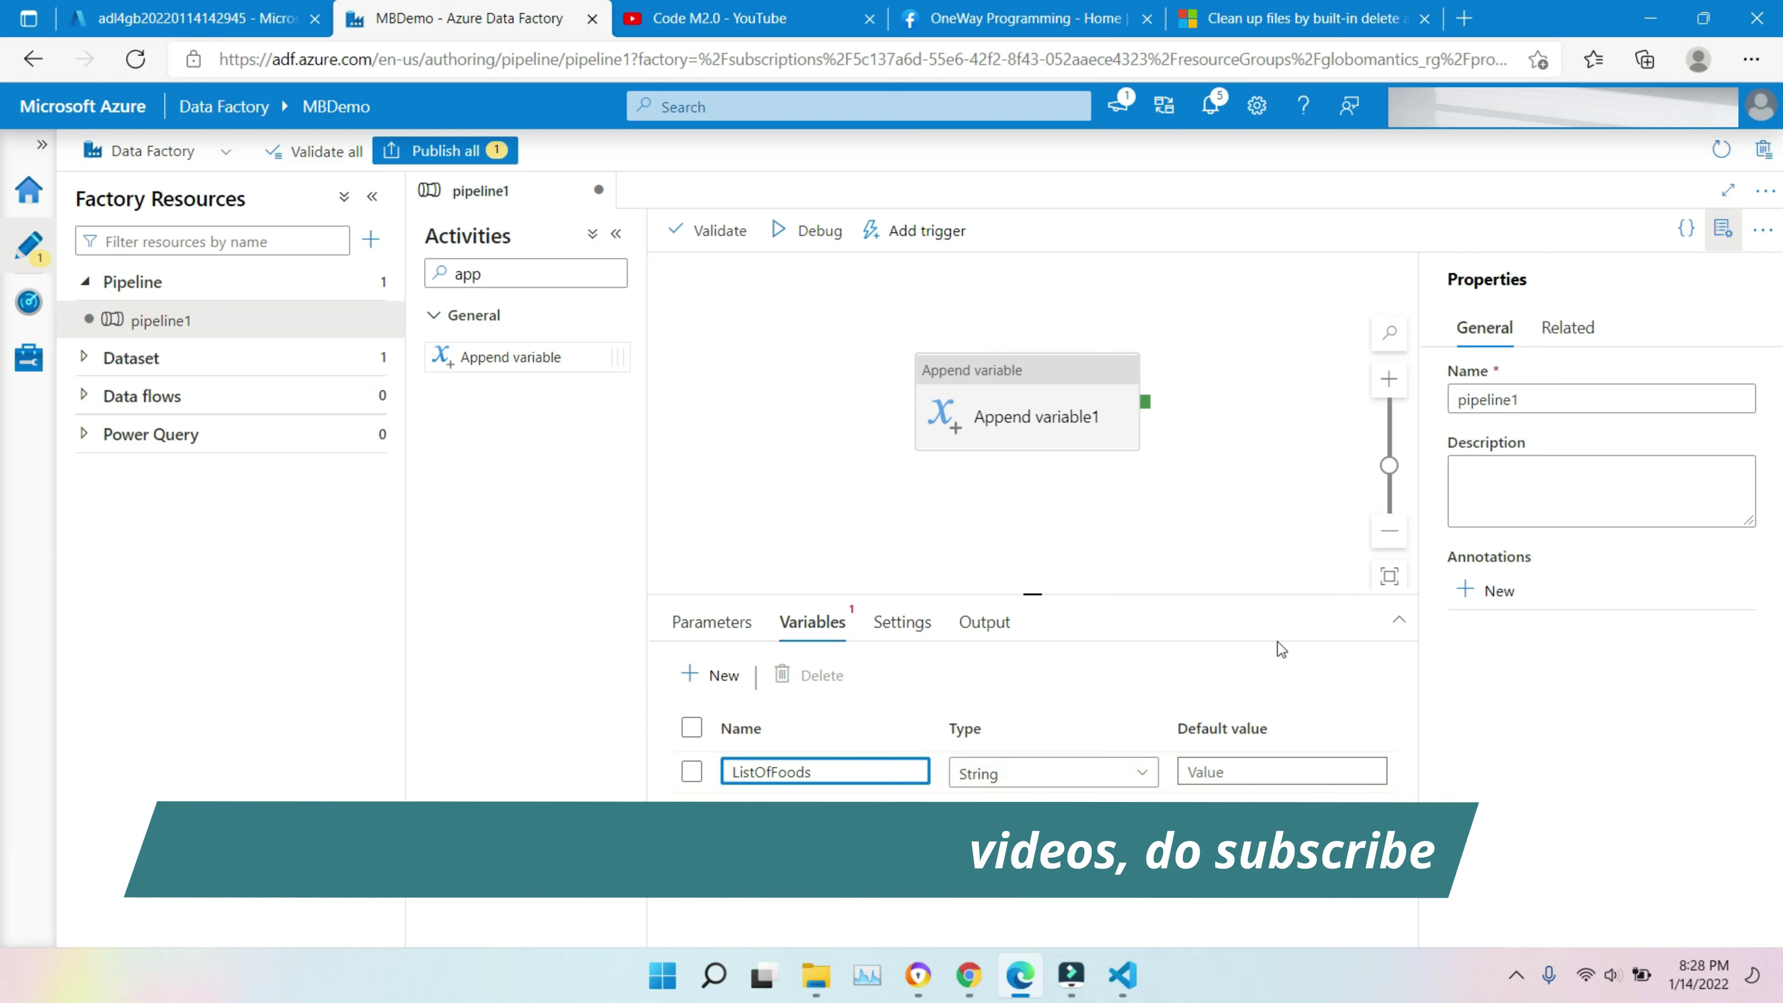
Step: Set the ListOfFoods variable's type to Array and its default value to Oats,Paneer,Rajma,Chickpeas
left_click(1217, 774)
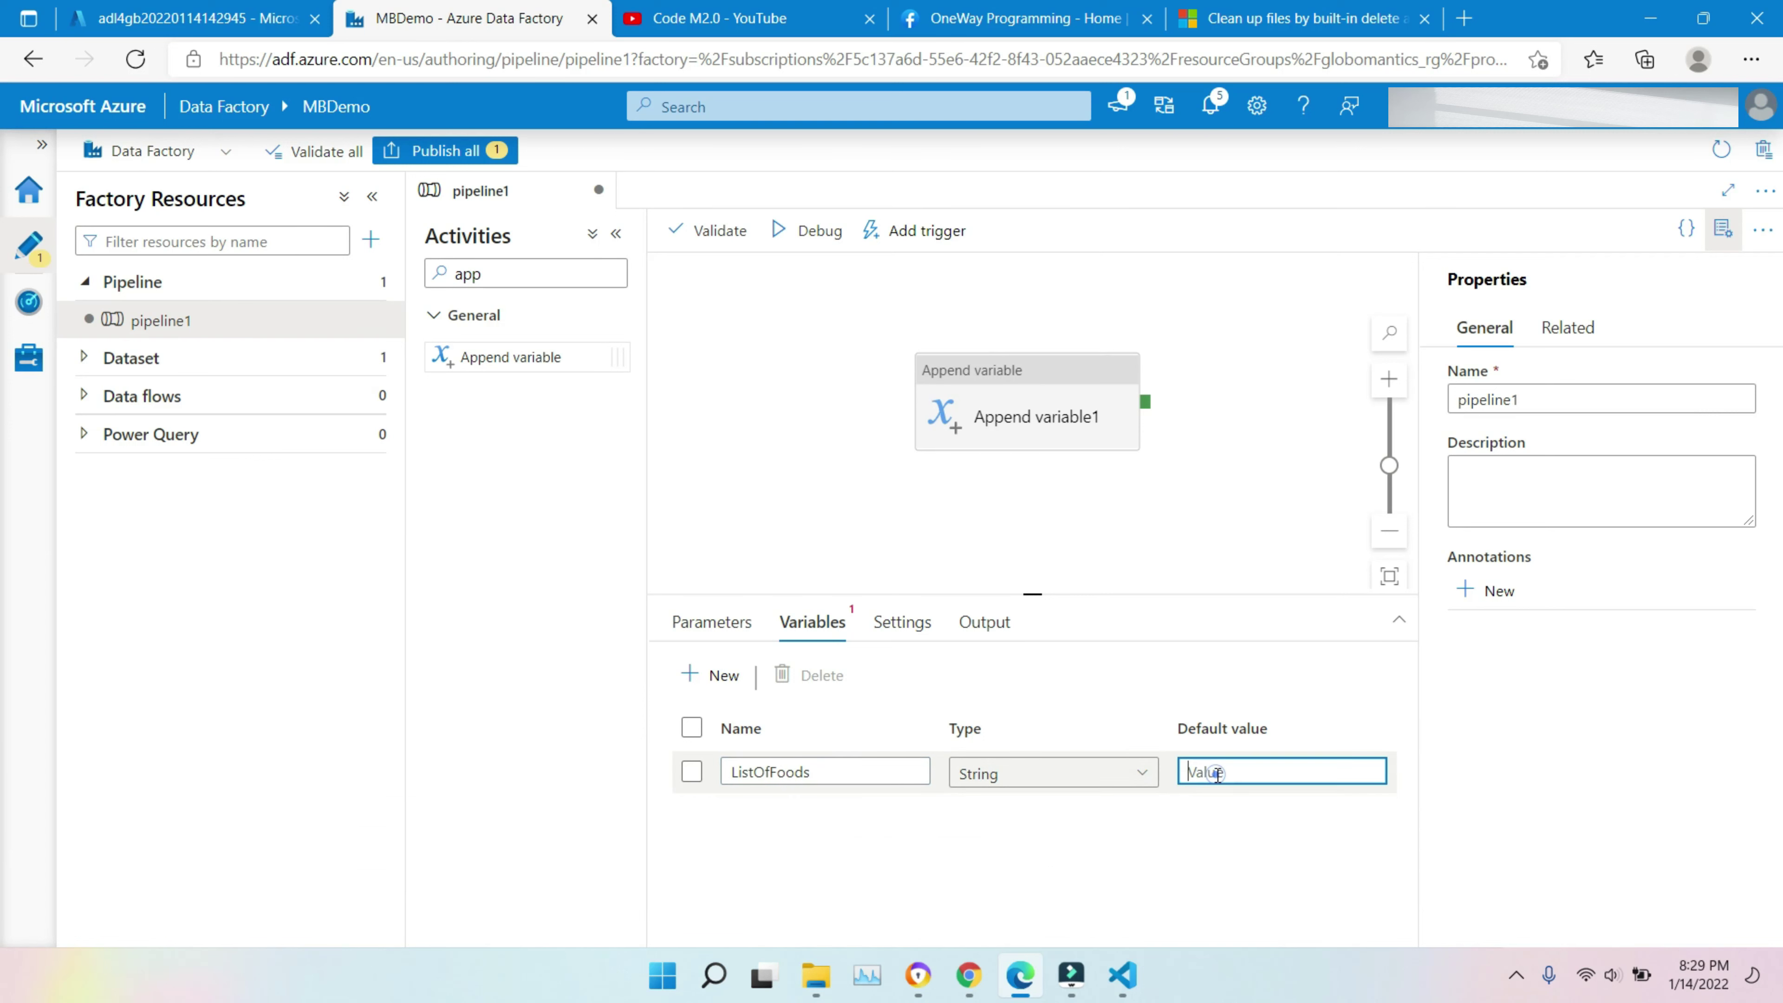
left_click(1129, 775)
left_click(1004, 888)
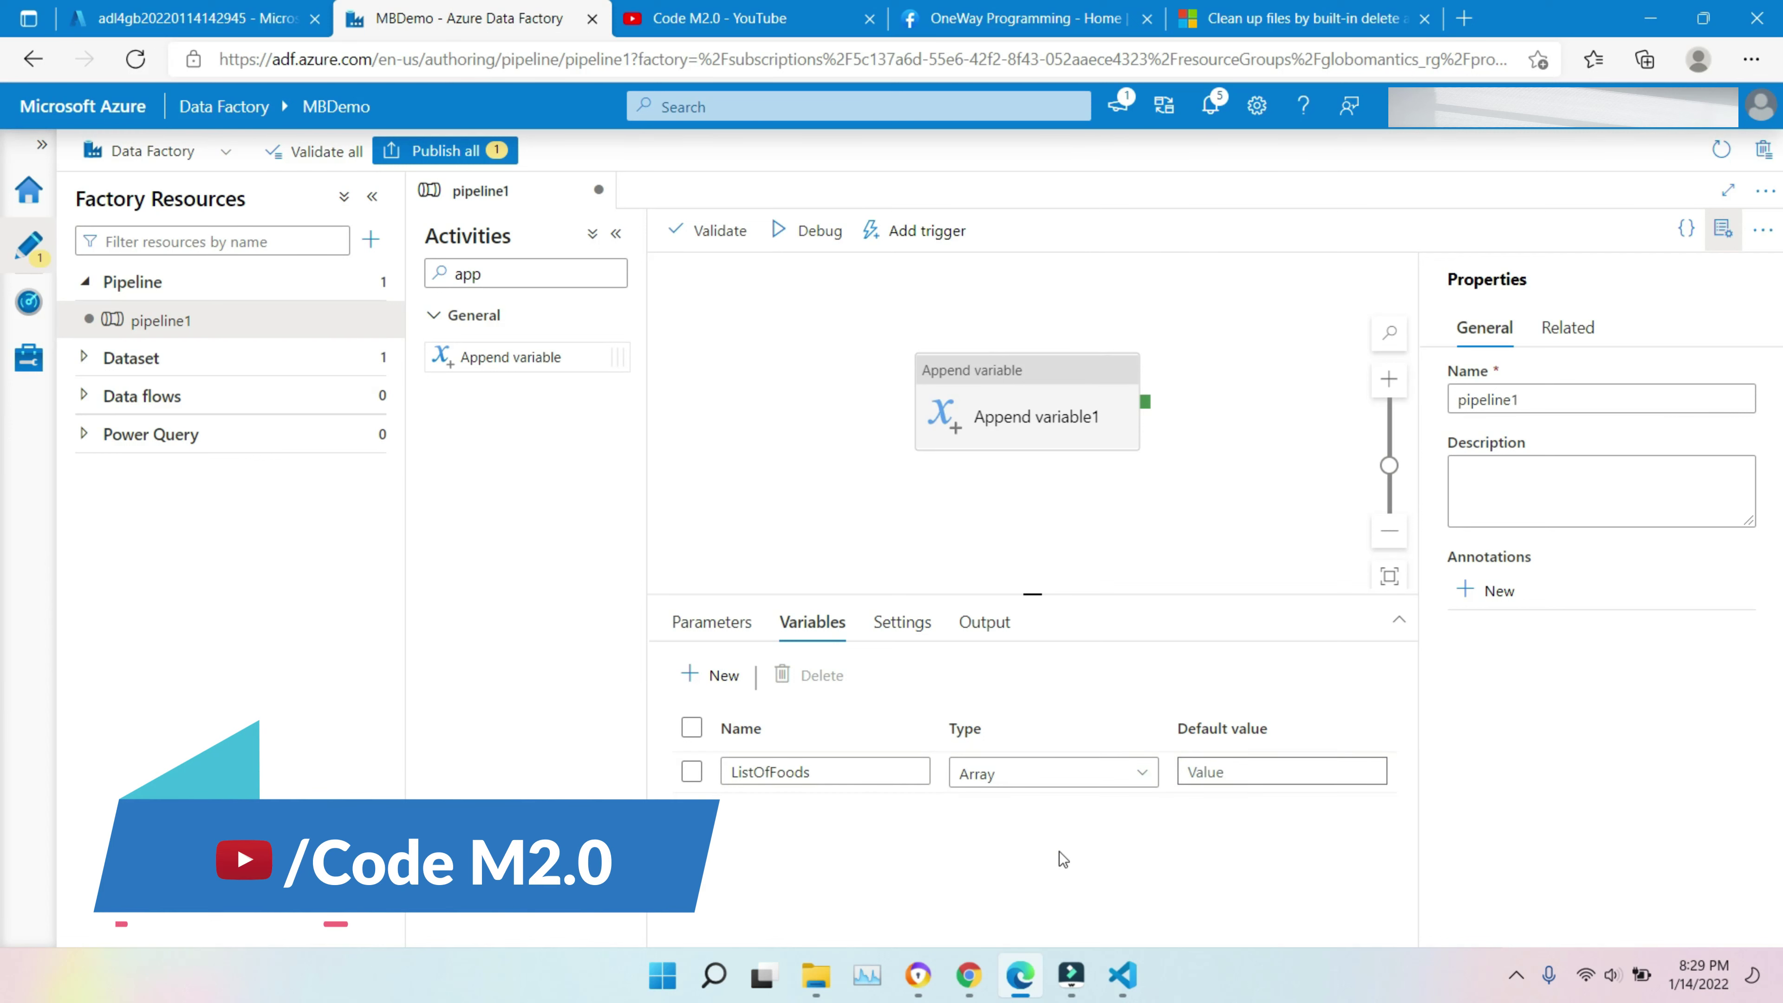
left_click(1251, 767)
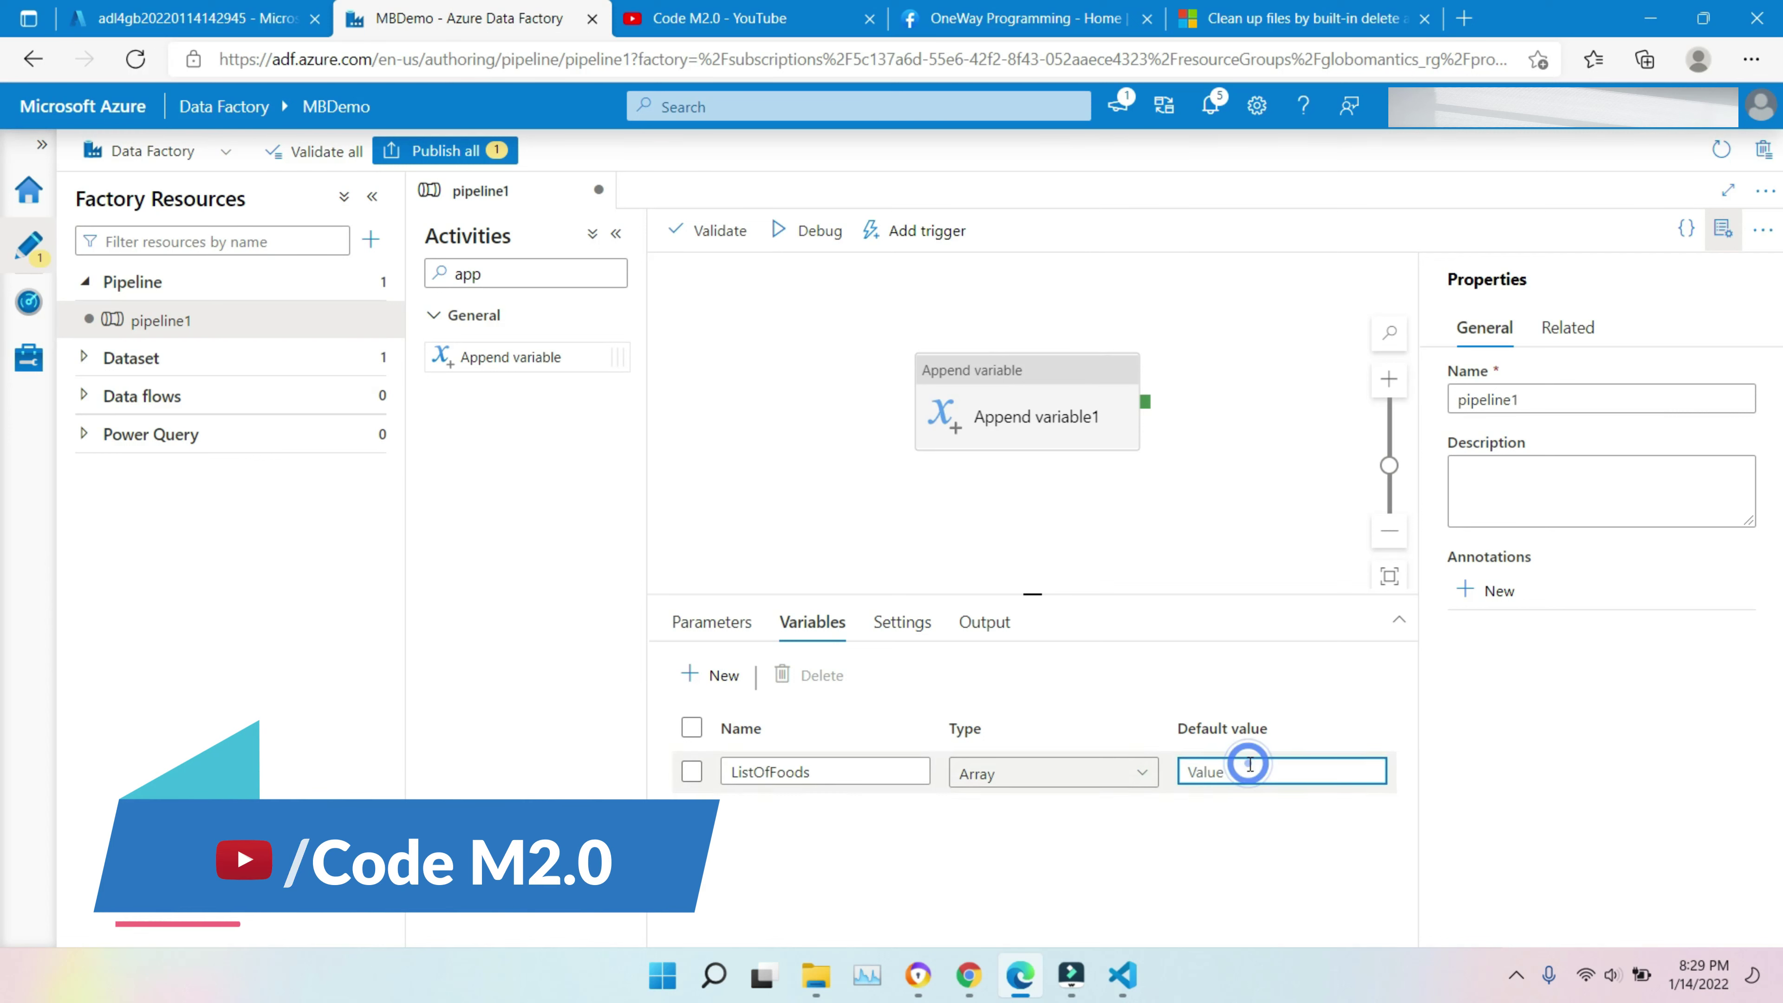
type("Oats,Pan")
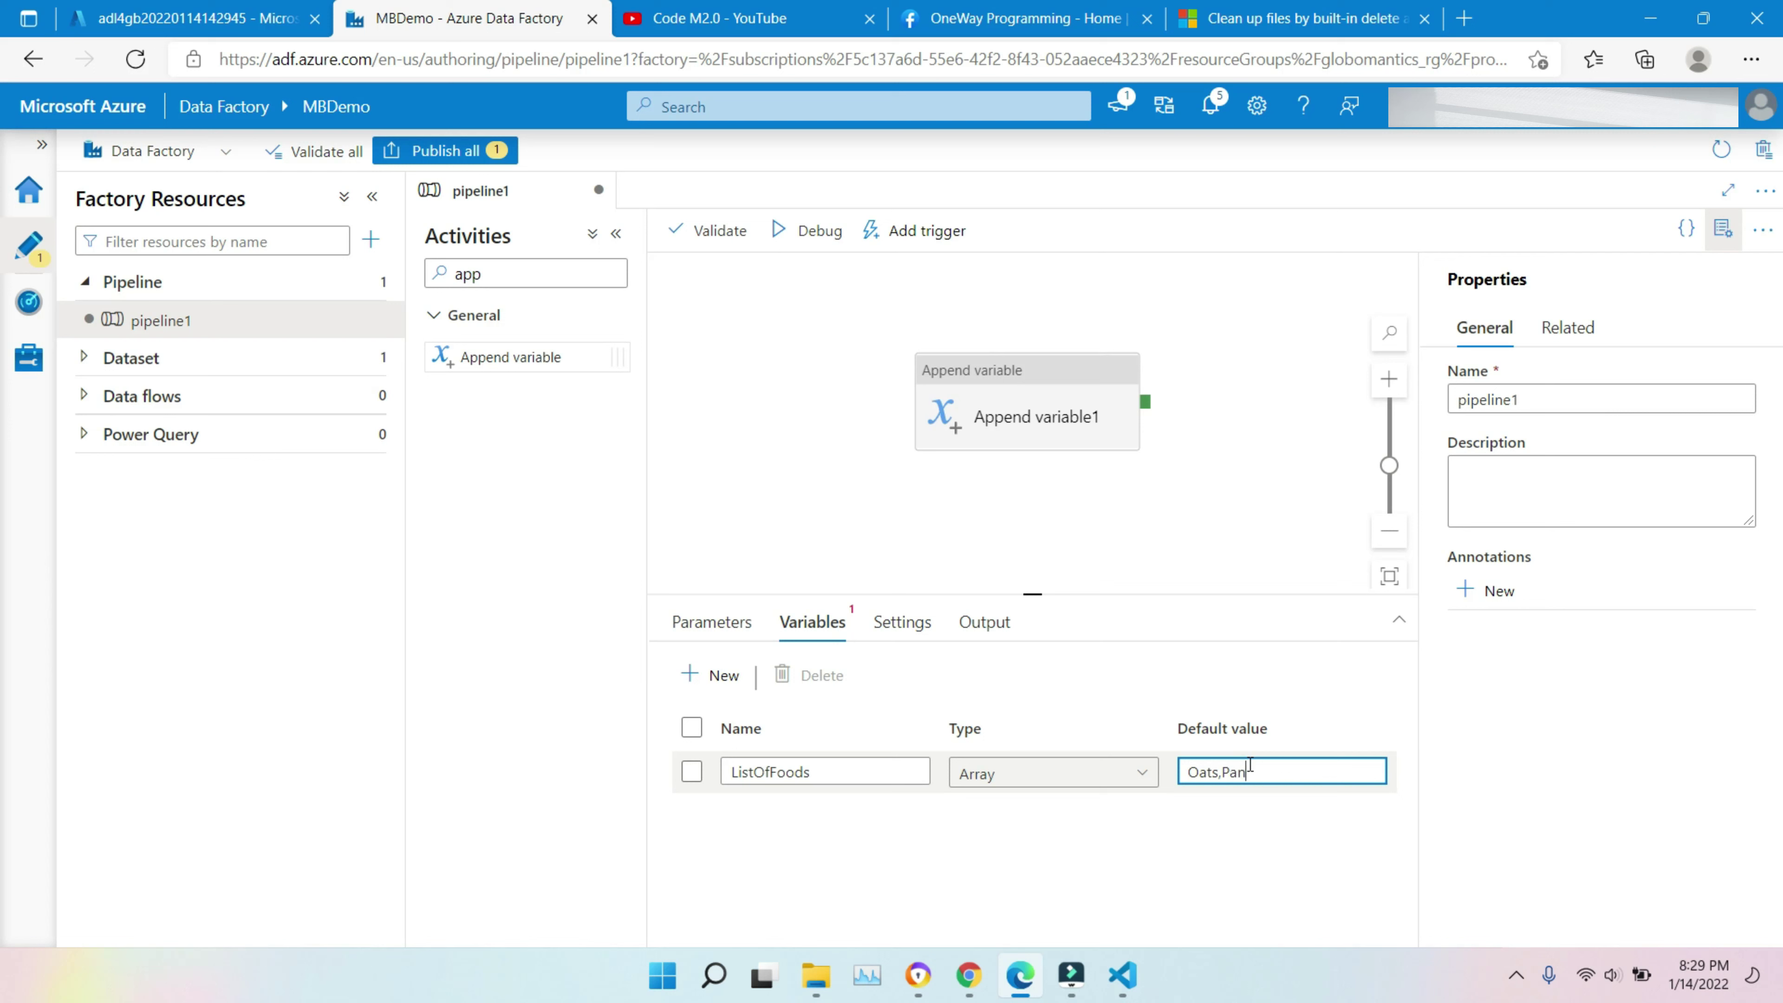
type("eer,Rajma,Chickpeas")
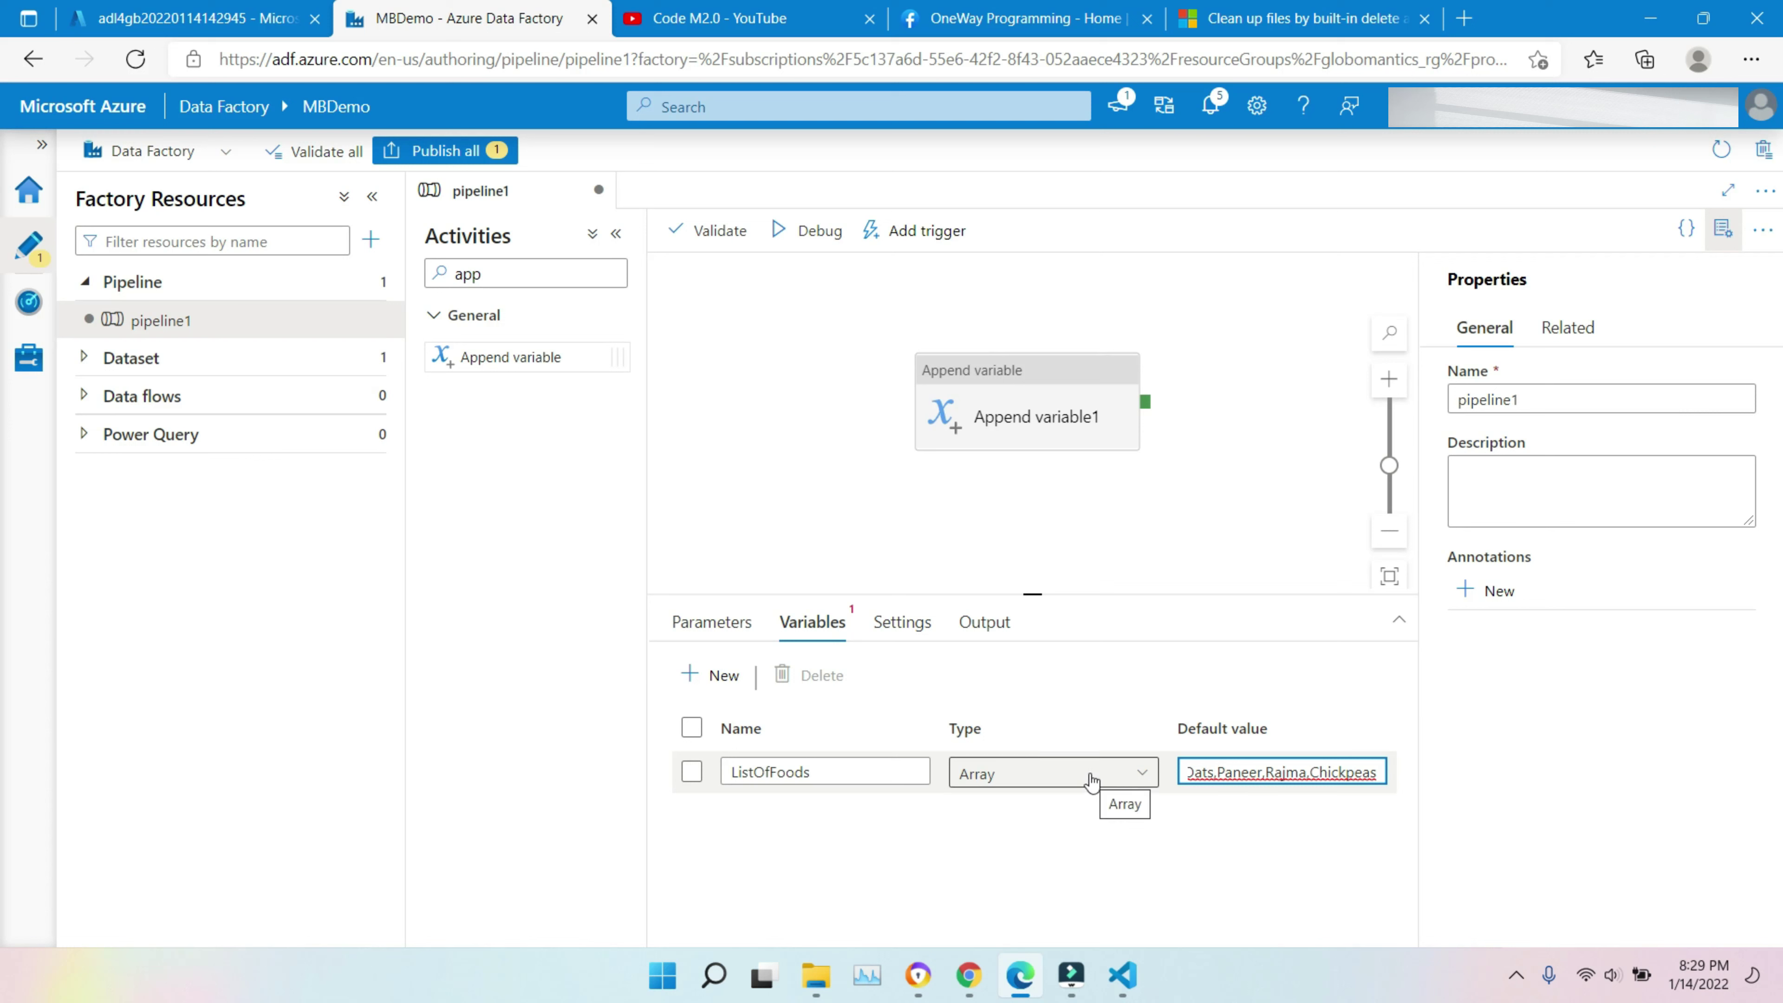
Step: Choose ListOfFoods as the variable of the Append variable activity and look over the activity's general settings
left_click(1035, 377)
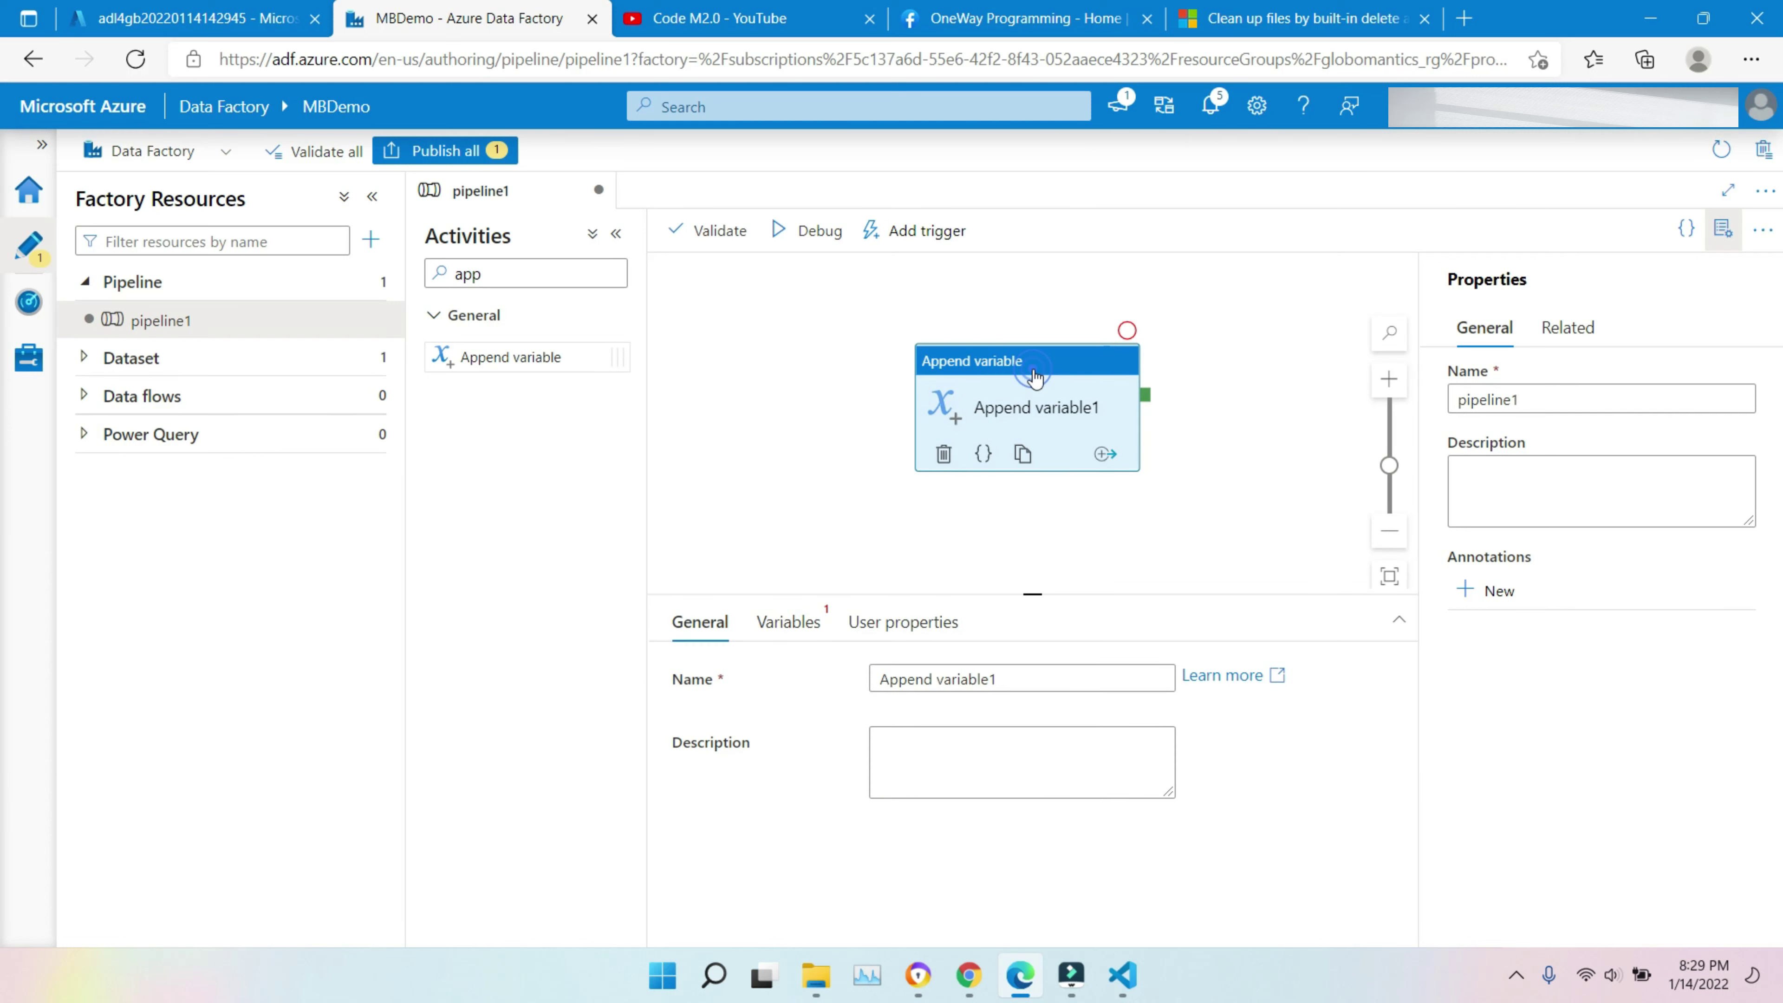
left_click(788, 622)
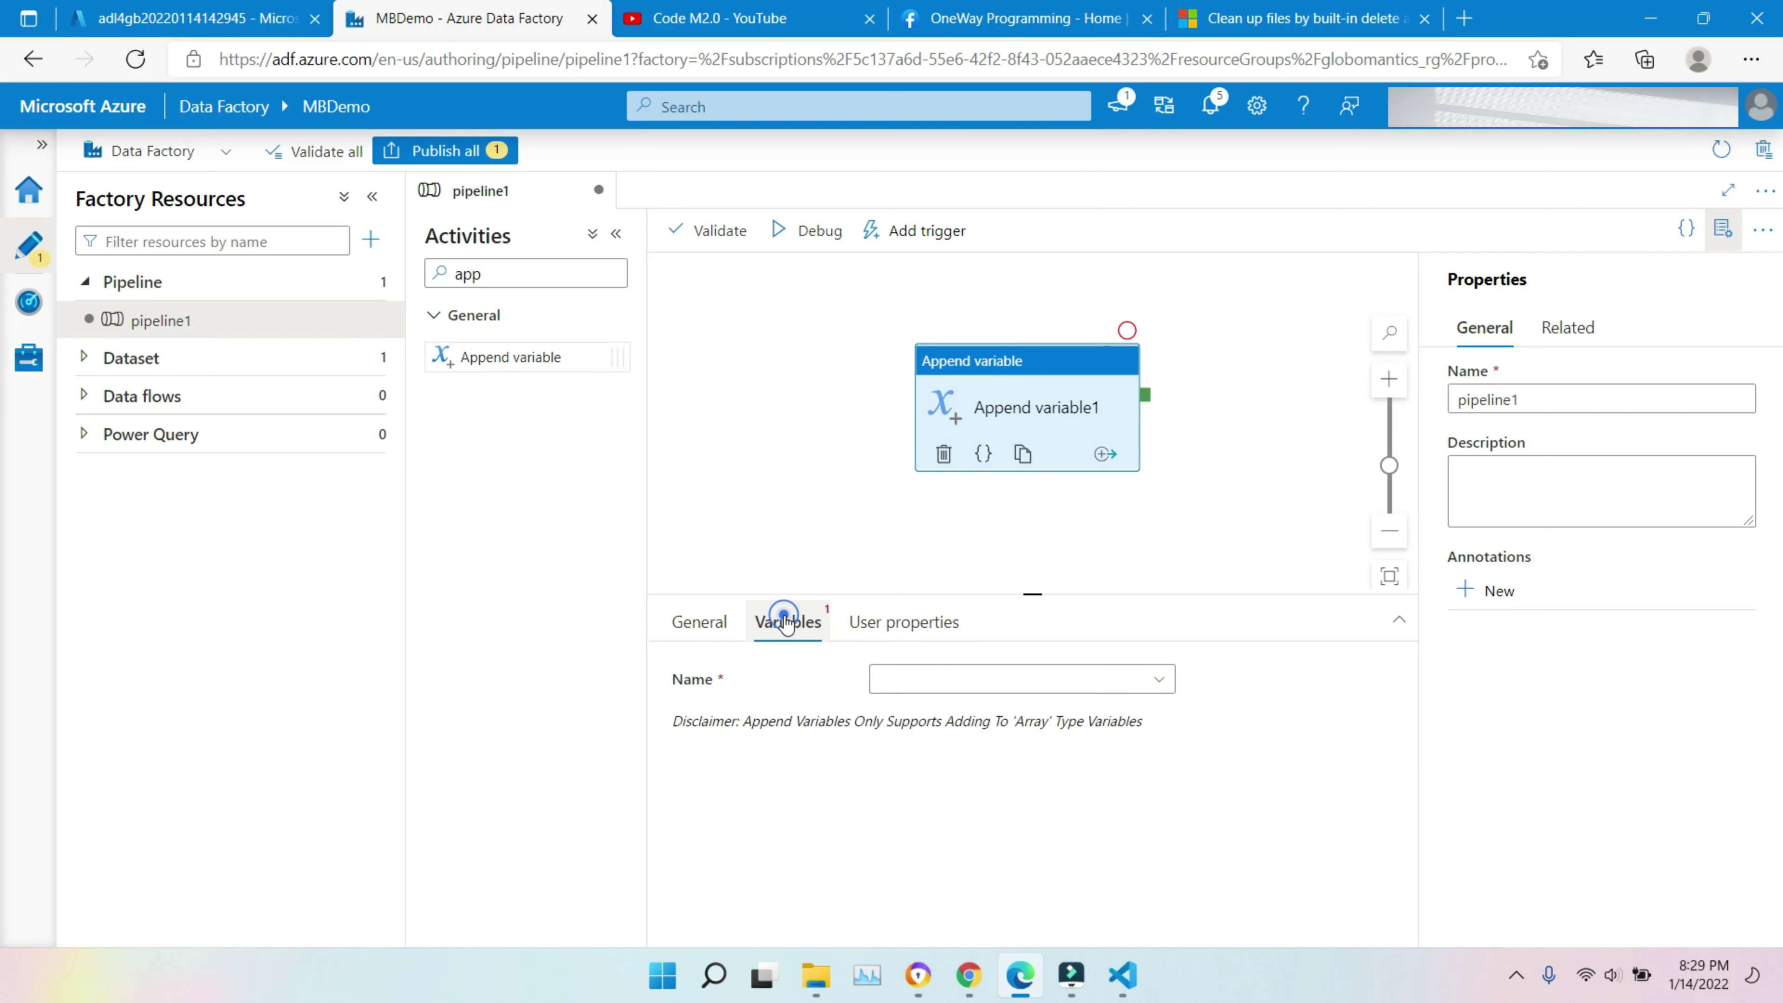
left_click(1066, 678)
left_click(969, 723)
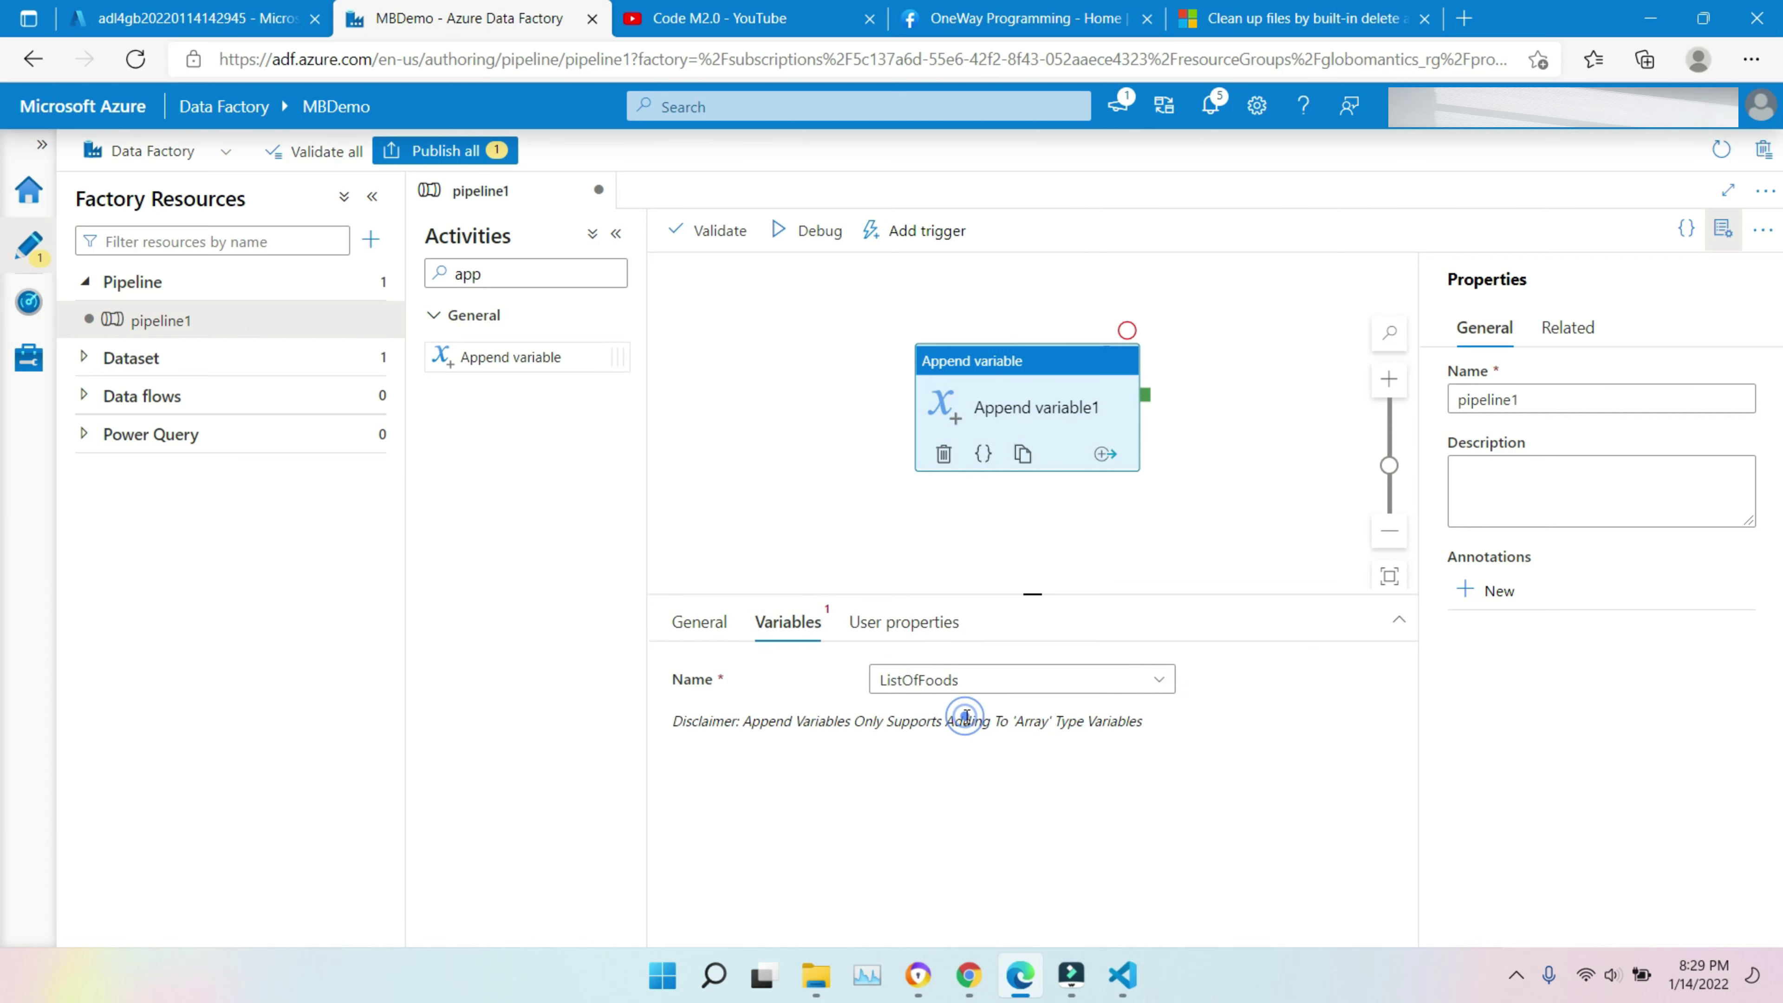
left_click(930, 730)
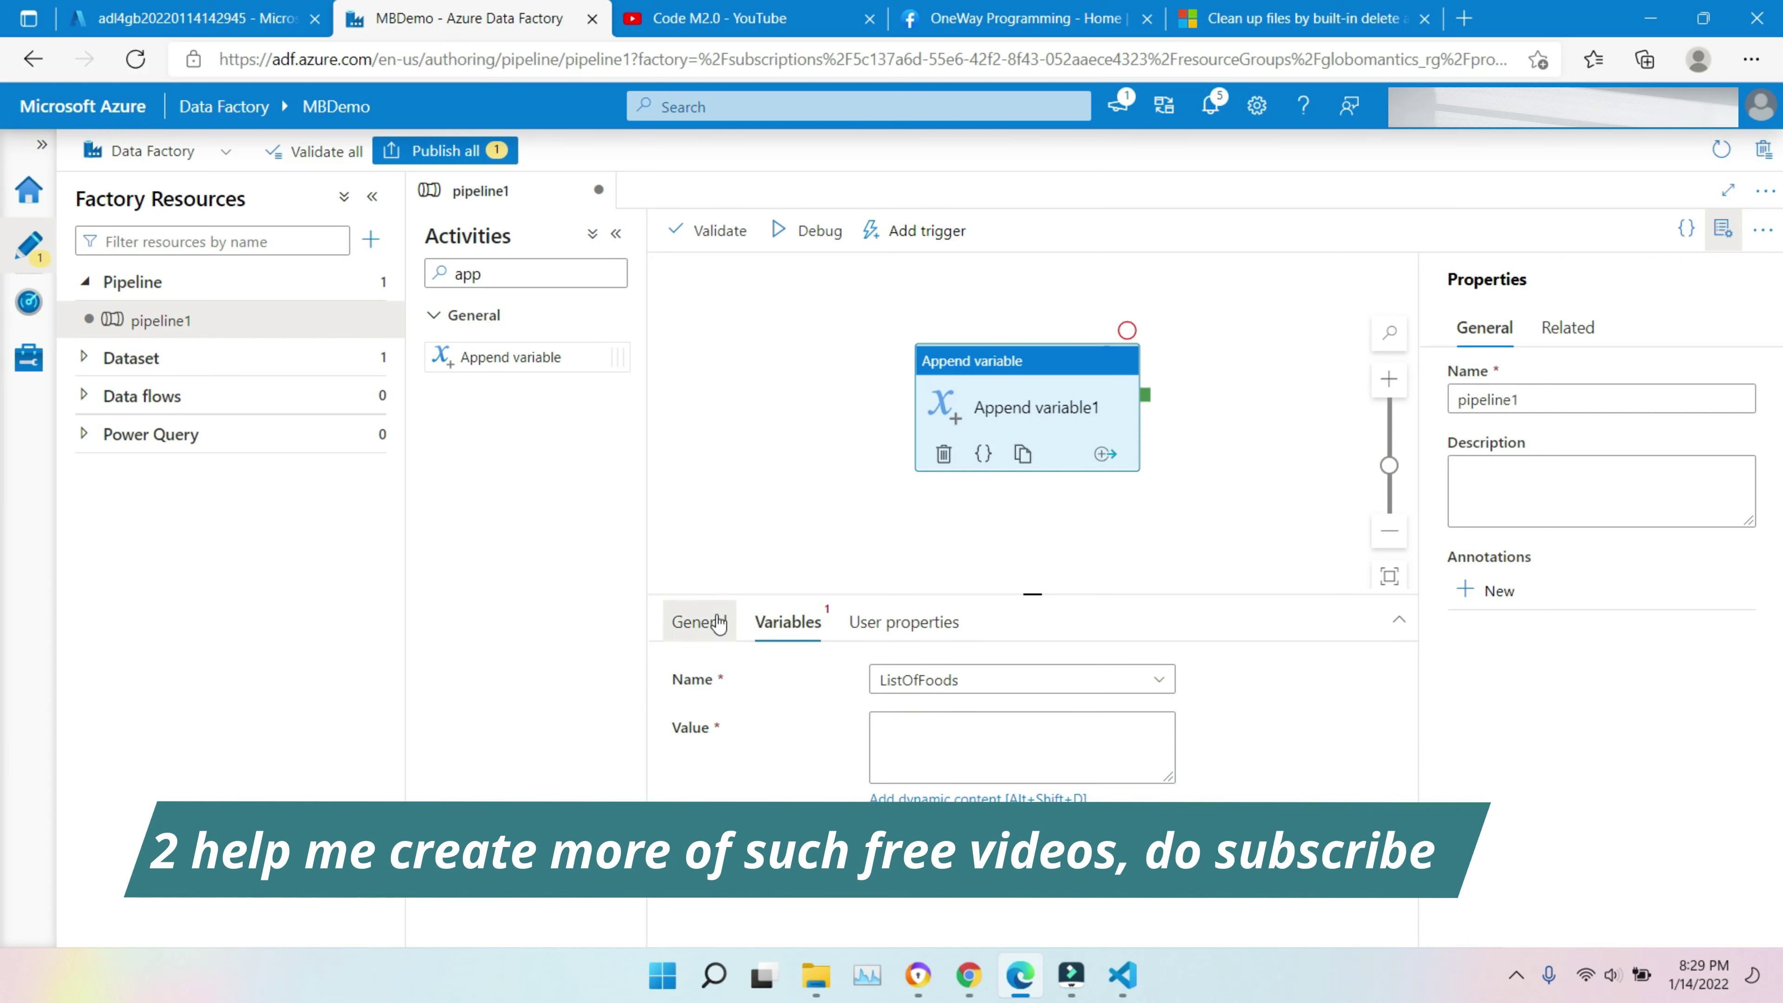
left_click(704, 622)
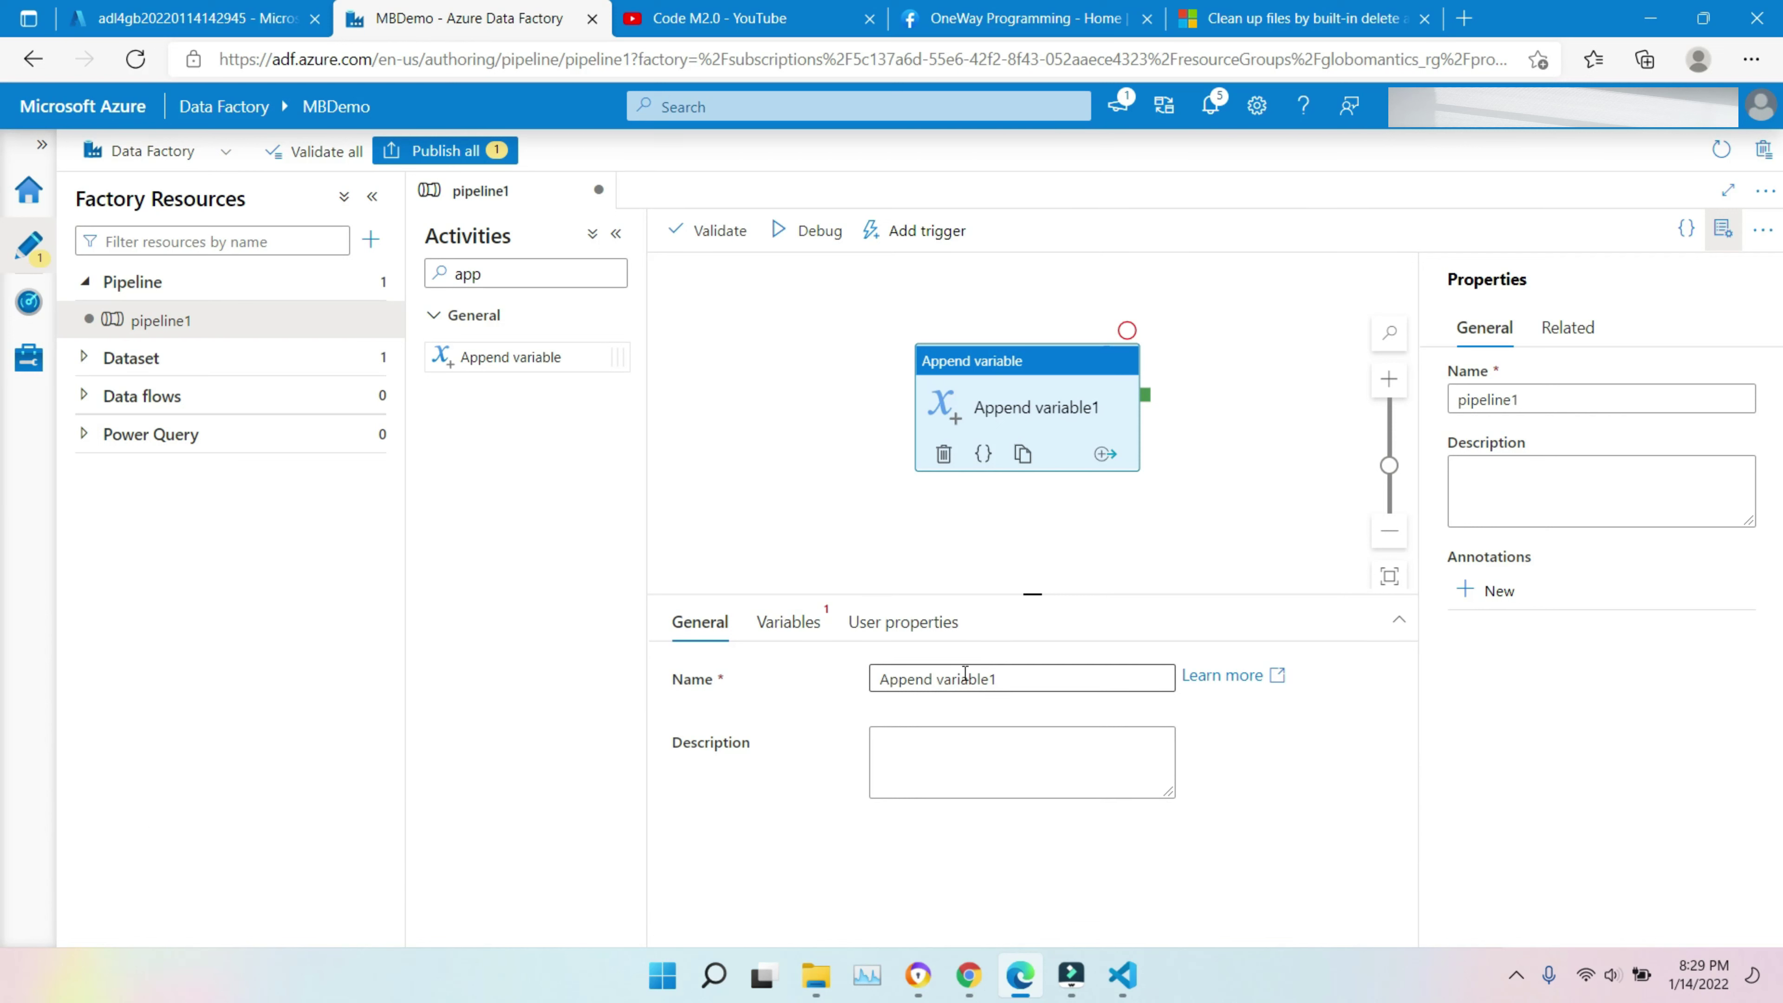
left_click(901, 737)
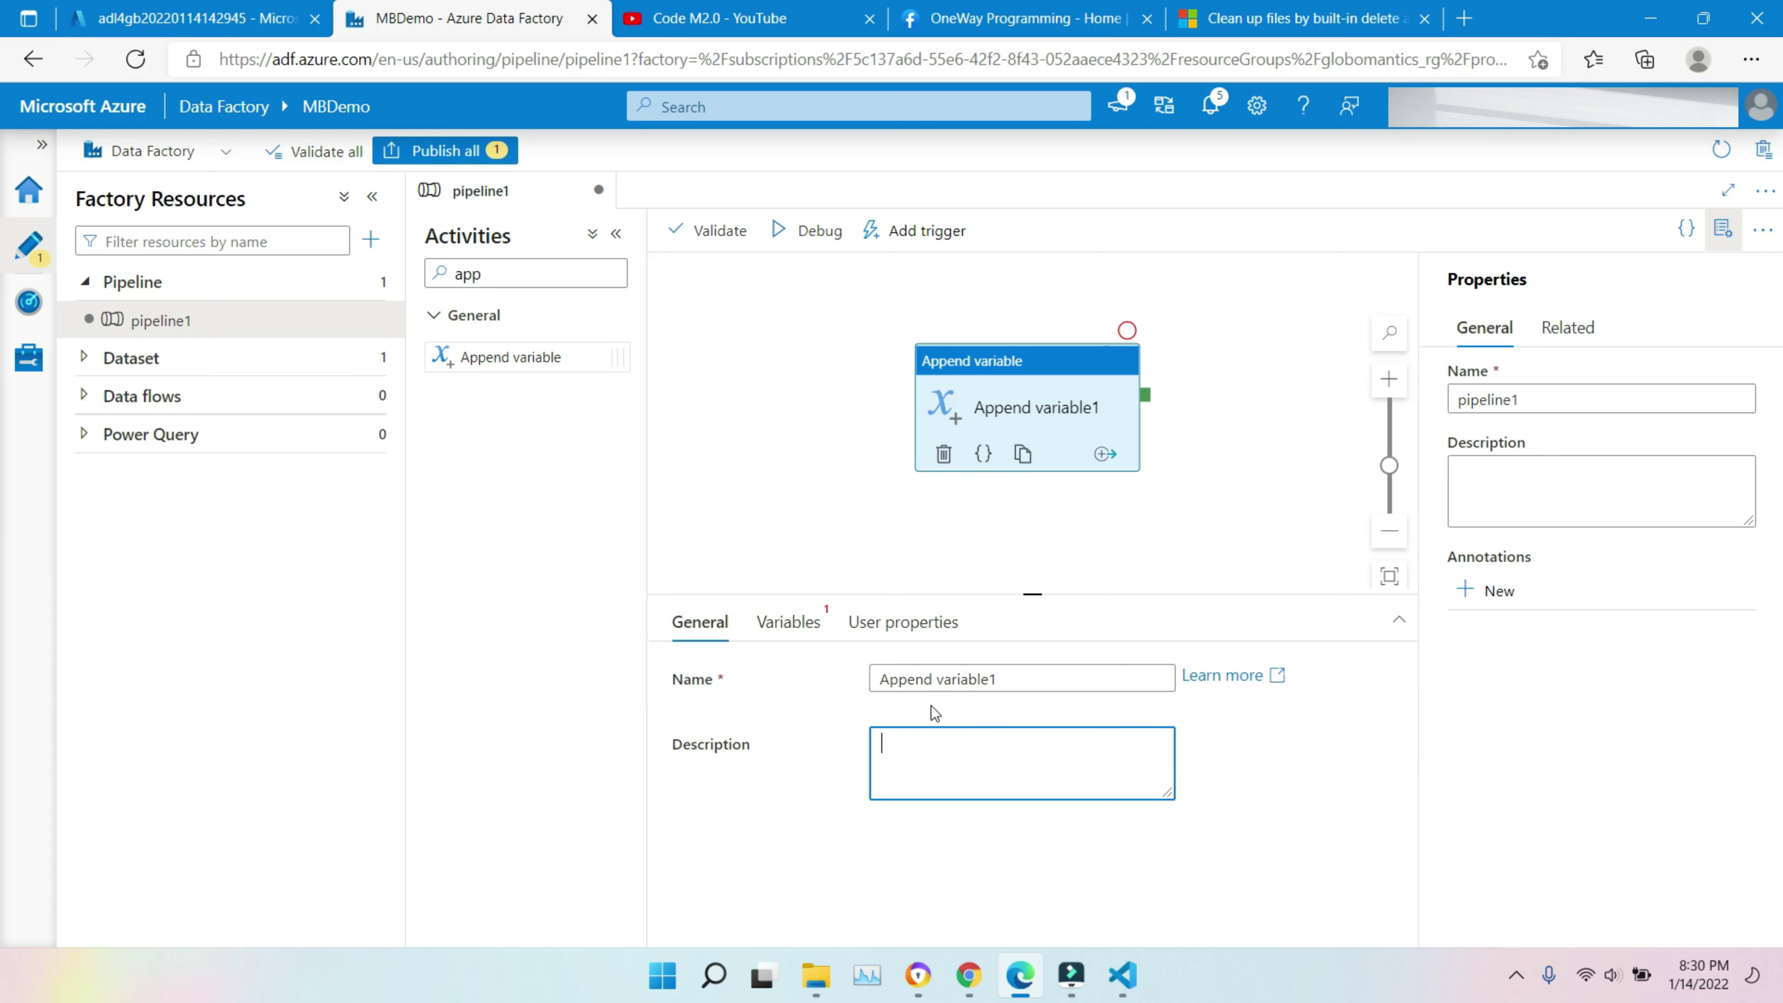
left_click(791, 612)
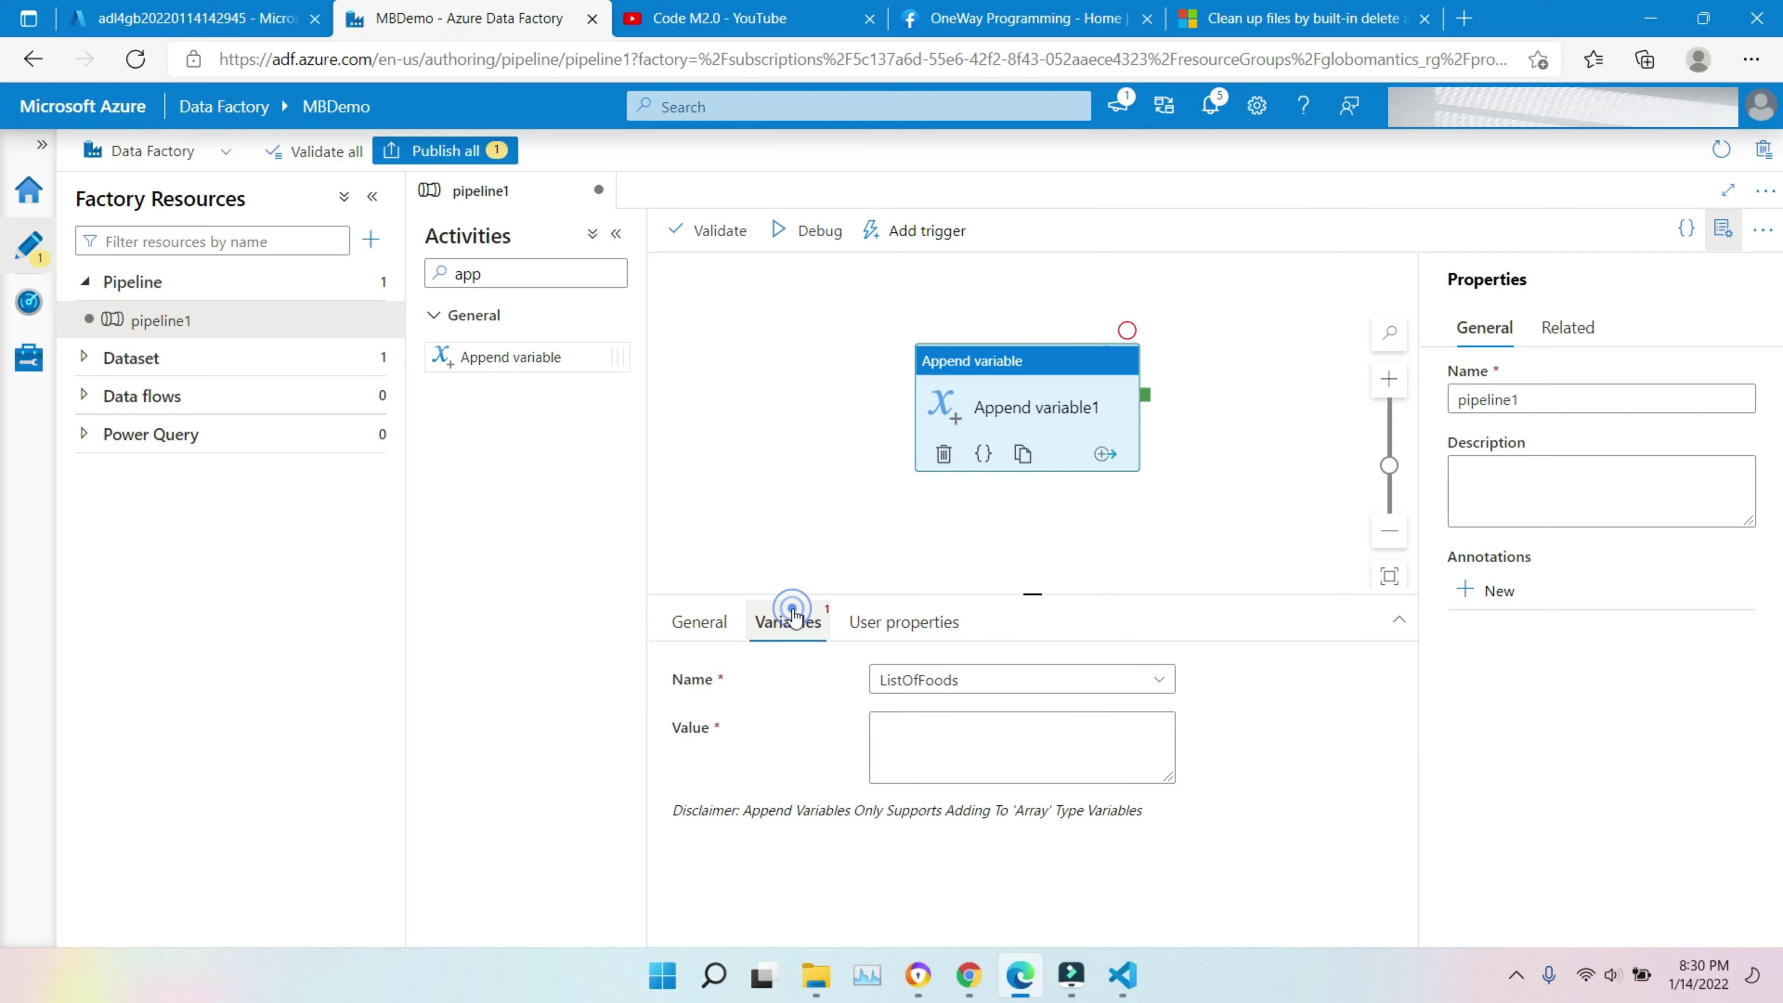
left_click(878, 722)
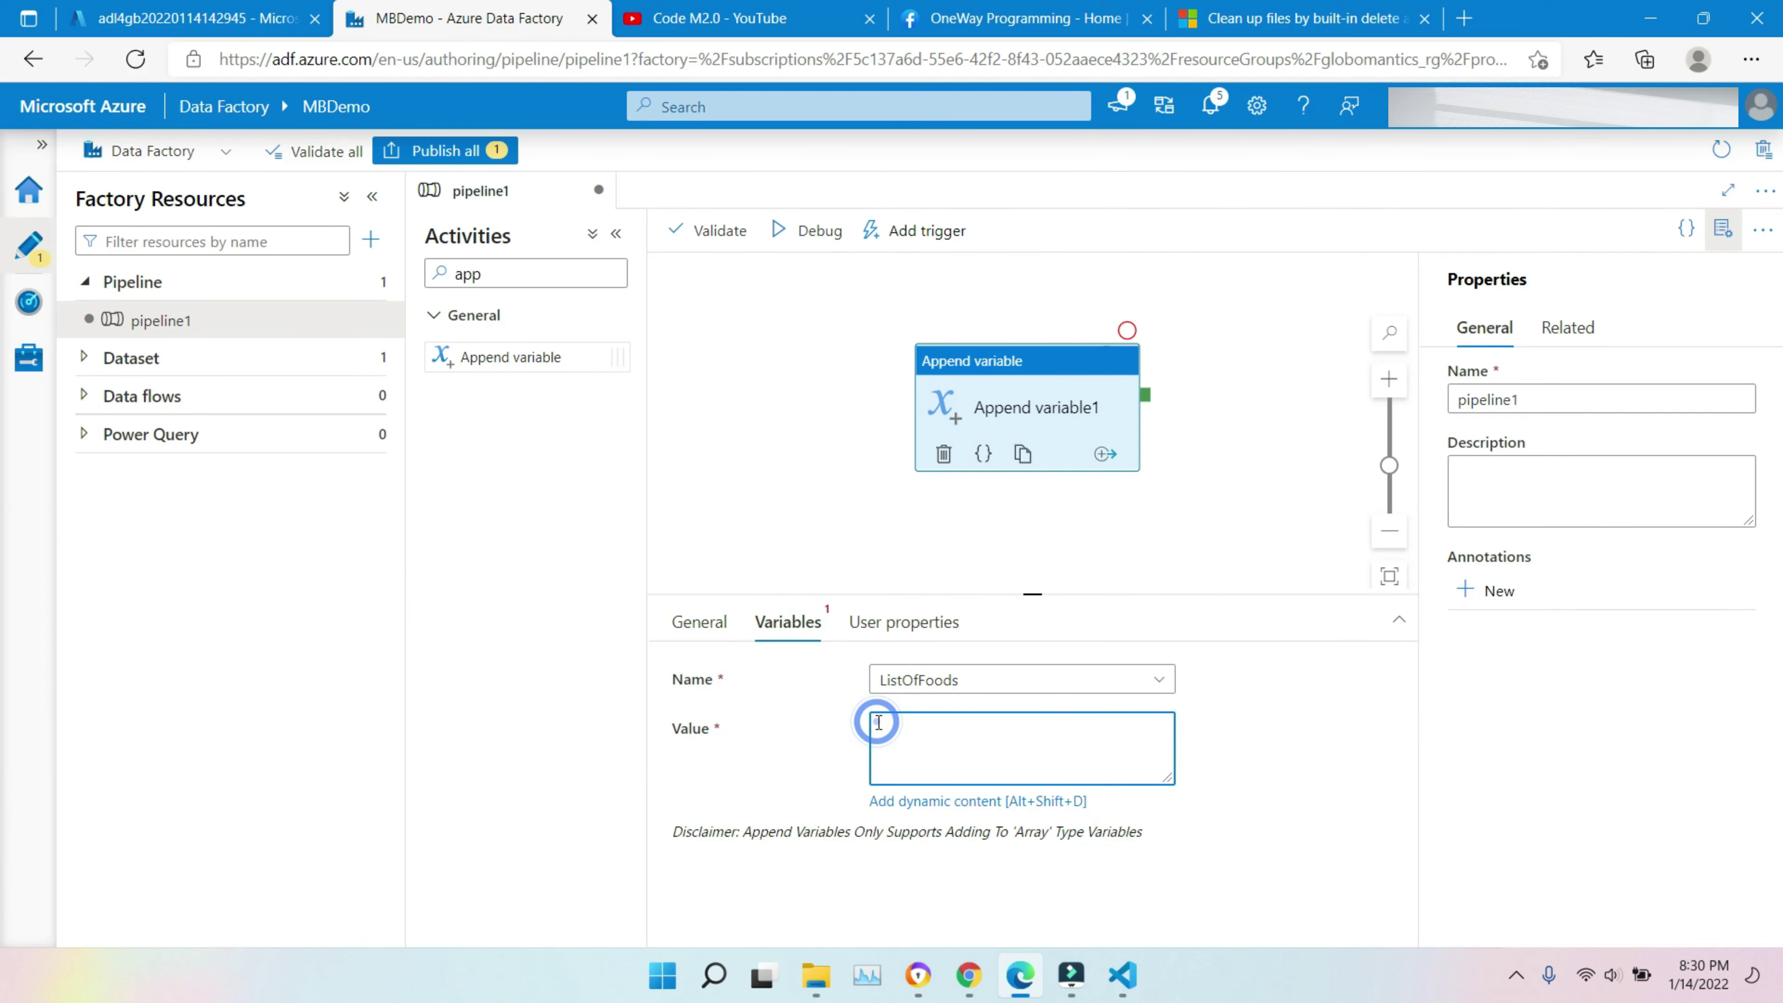
left_click(913, 801)
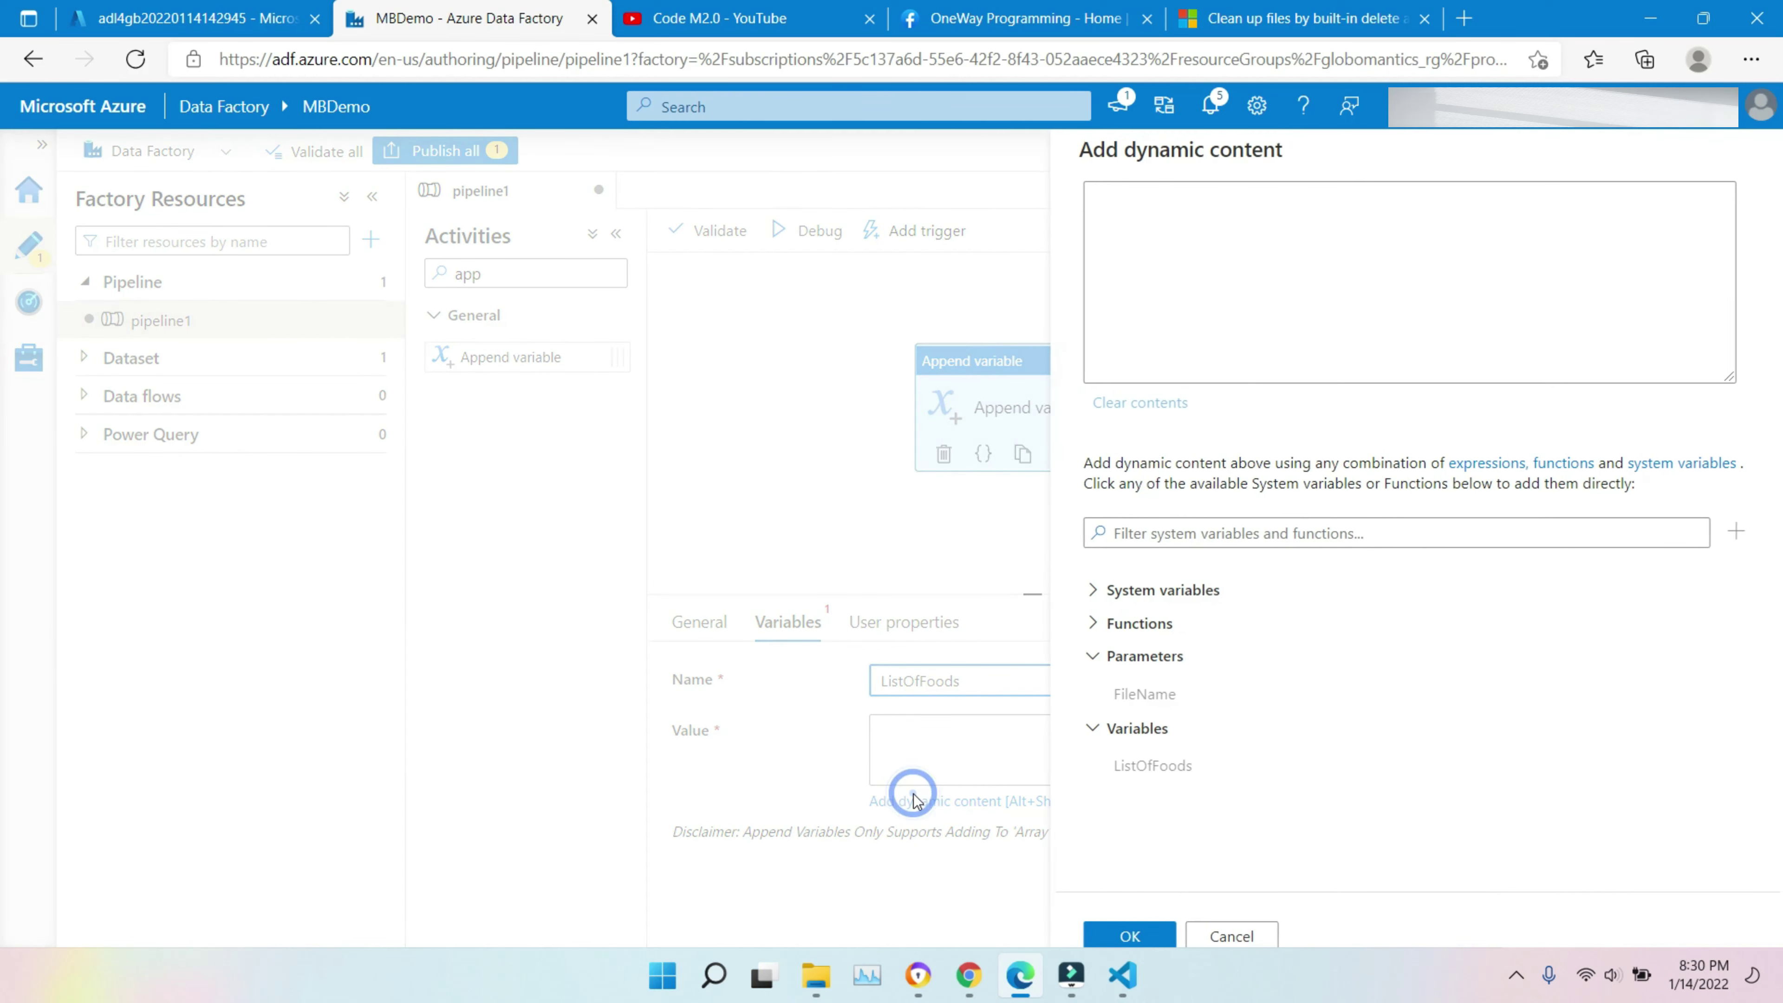
left_click(1154, 281)
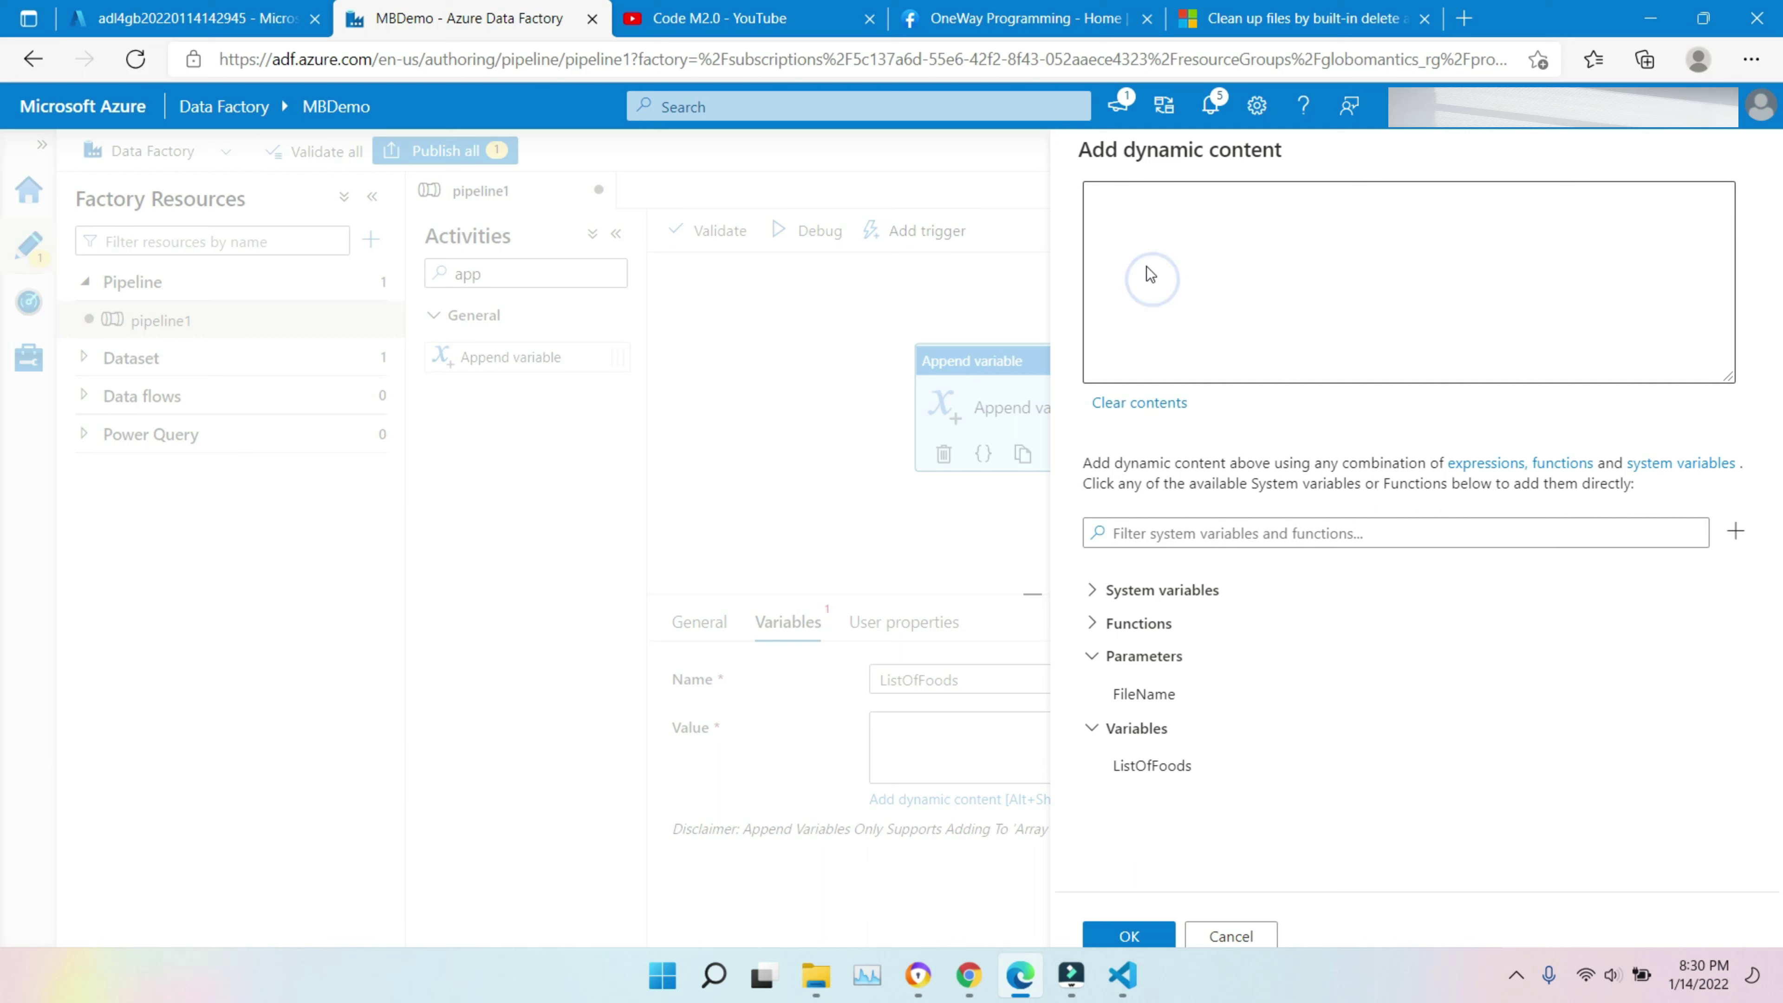
left_click(1126, 194)
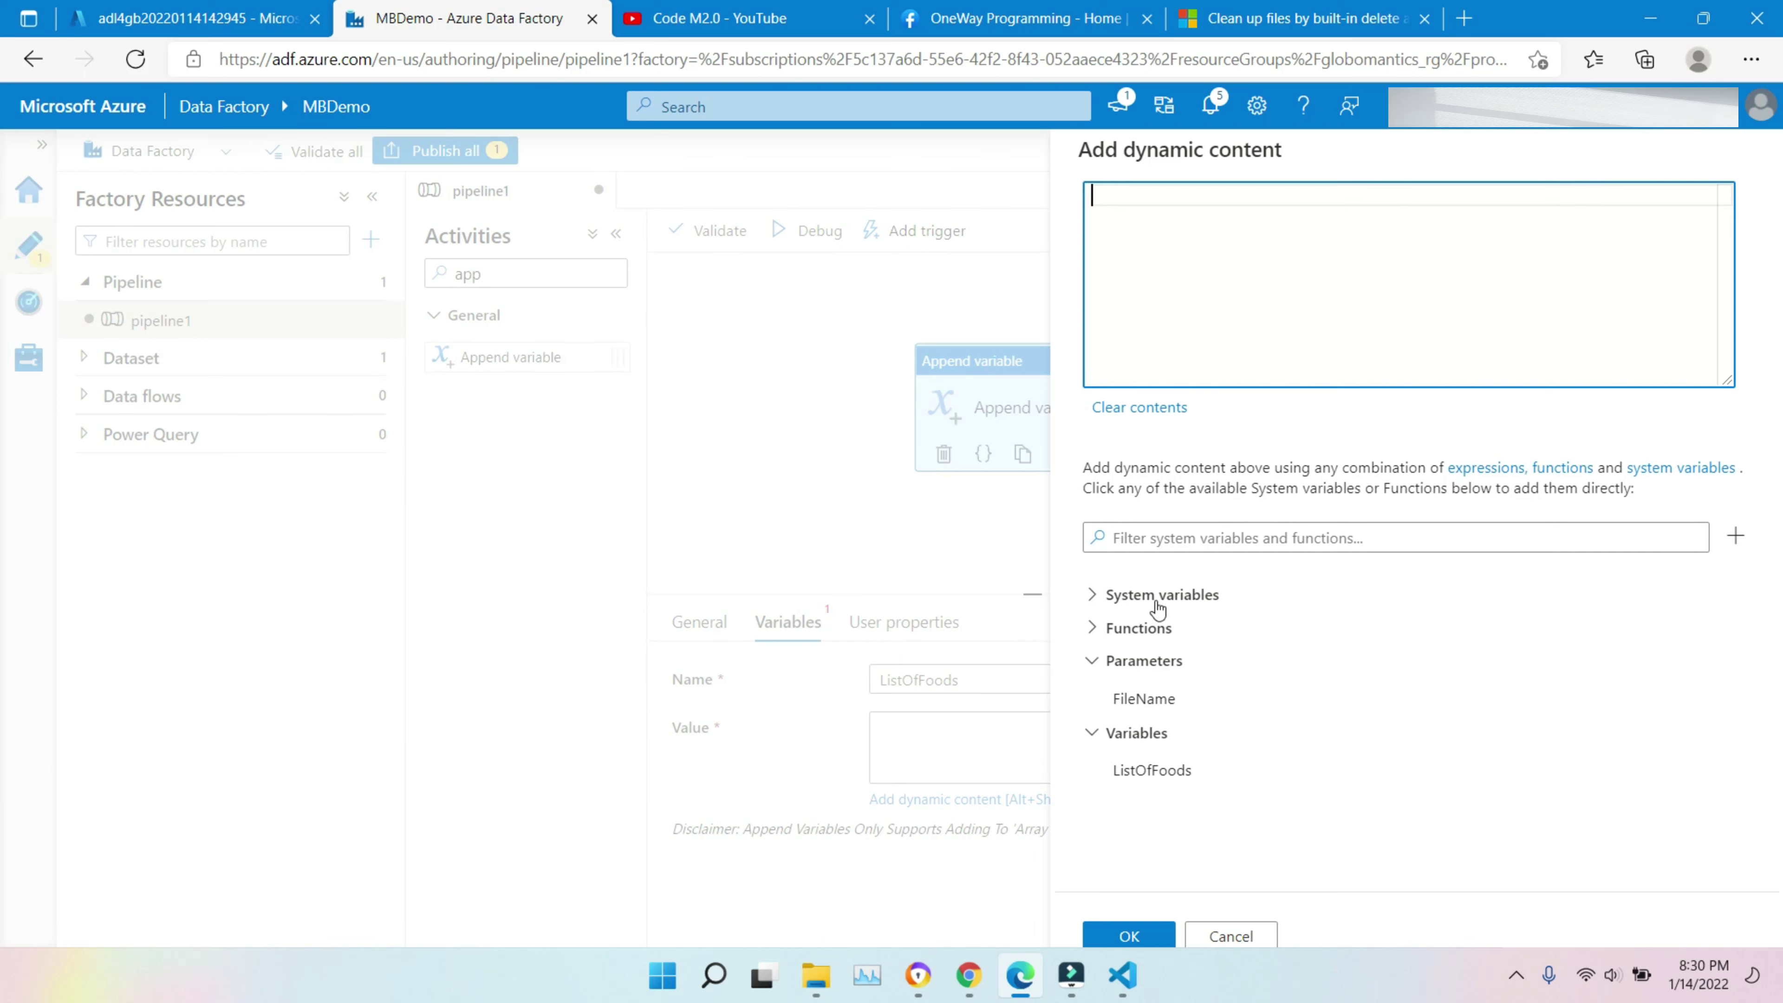
left_click(1230, 936)
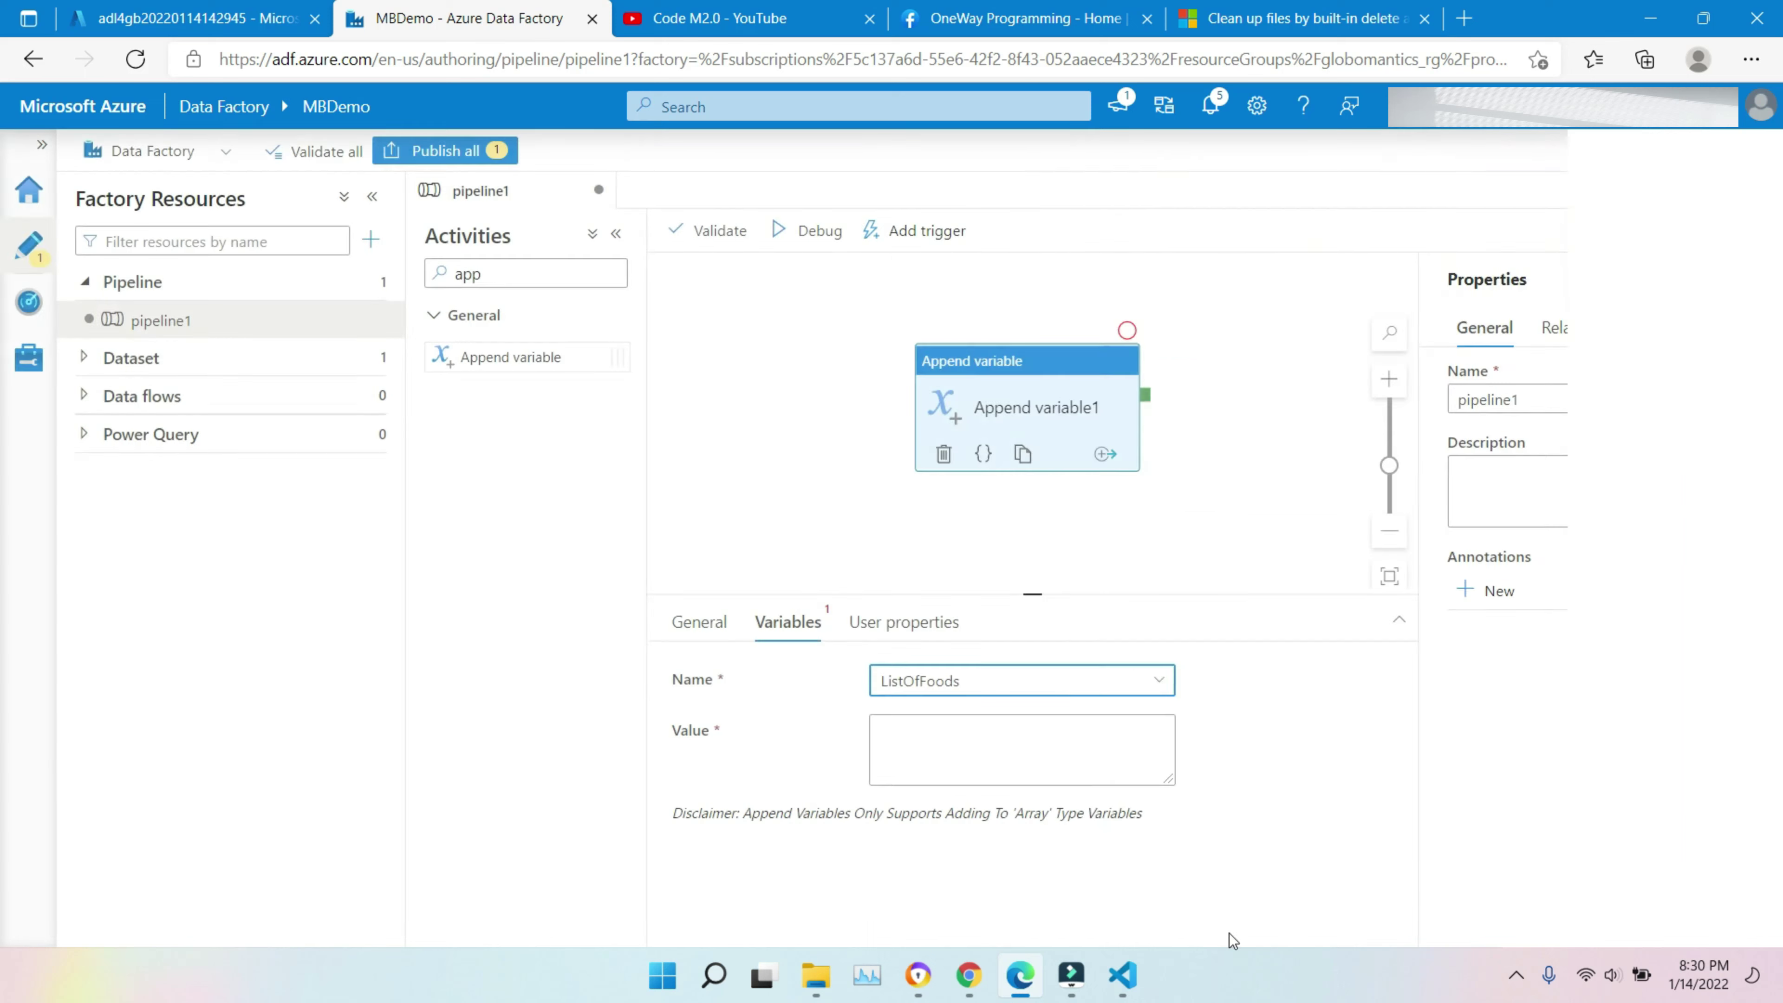
Step: Rename the pipeline parameter FileName to FoodName and set its default value to Green Tea
left_click(857, 468)
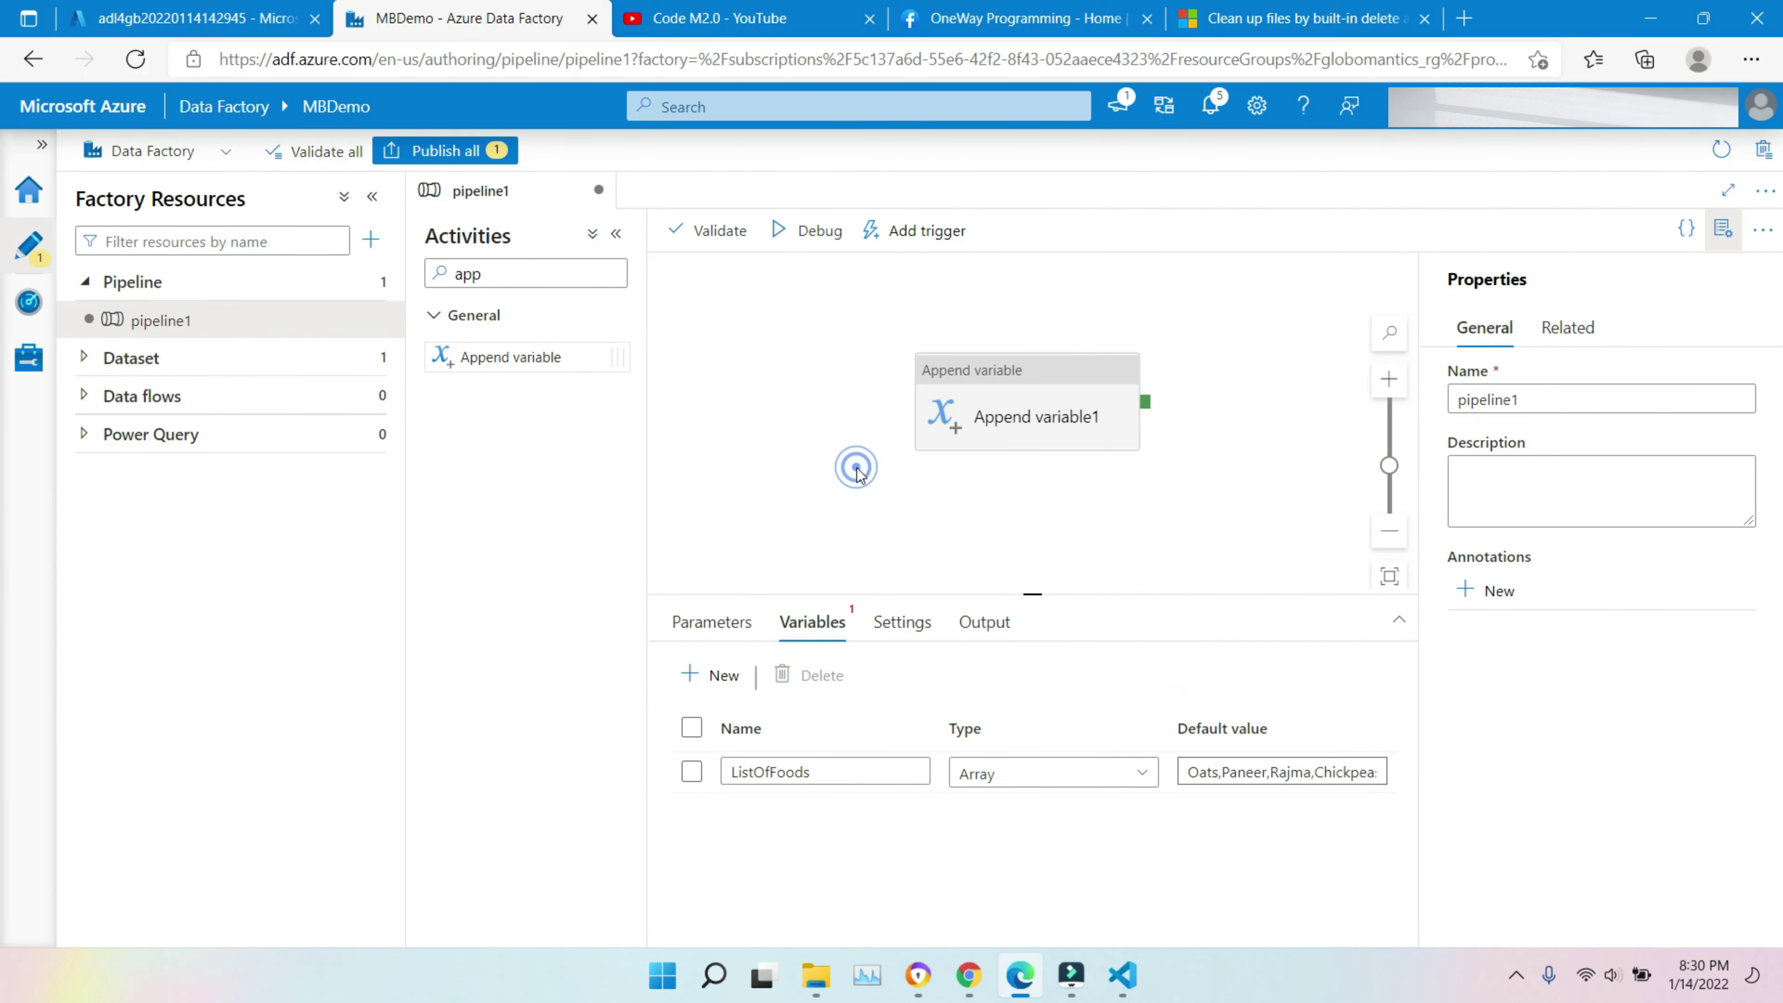
left_click(698, 623)
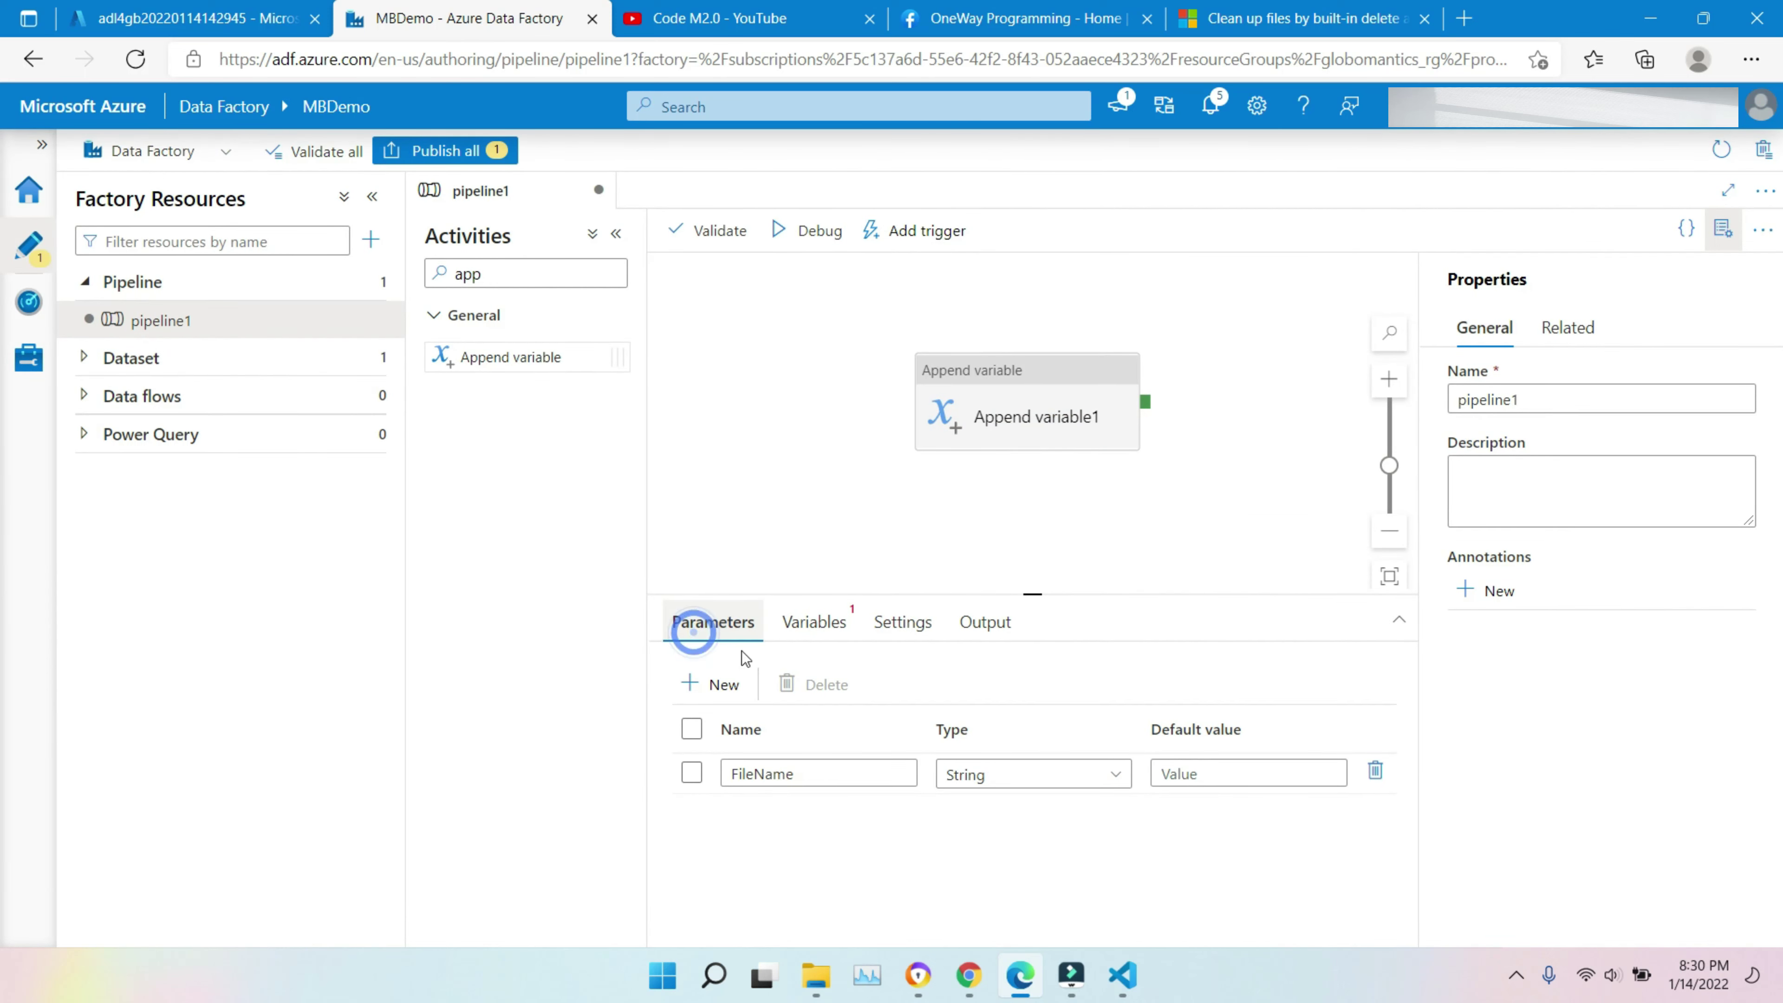
left_click(805, 774)
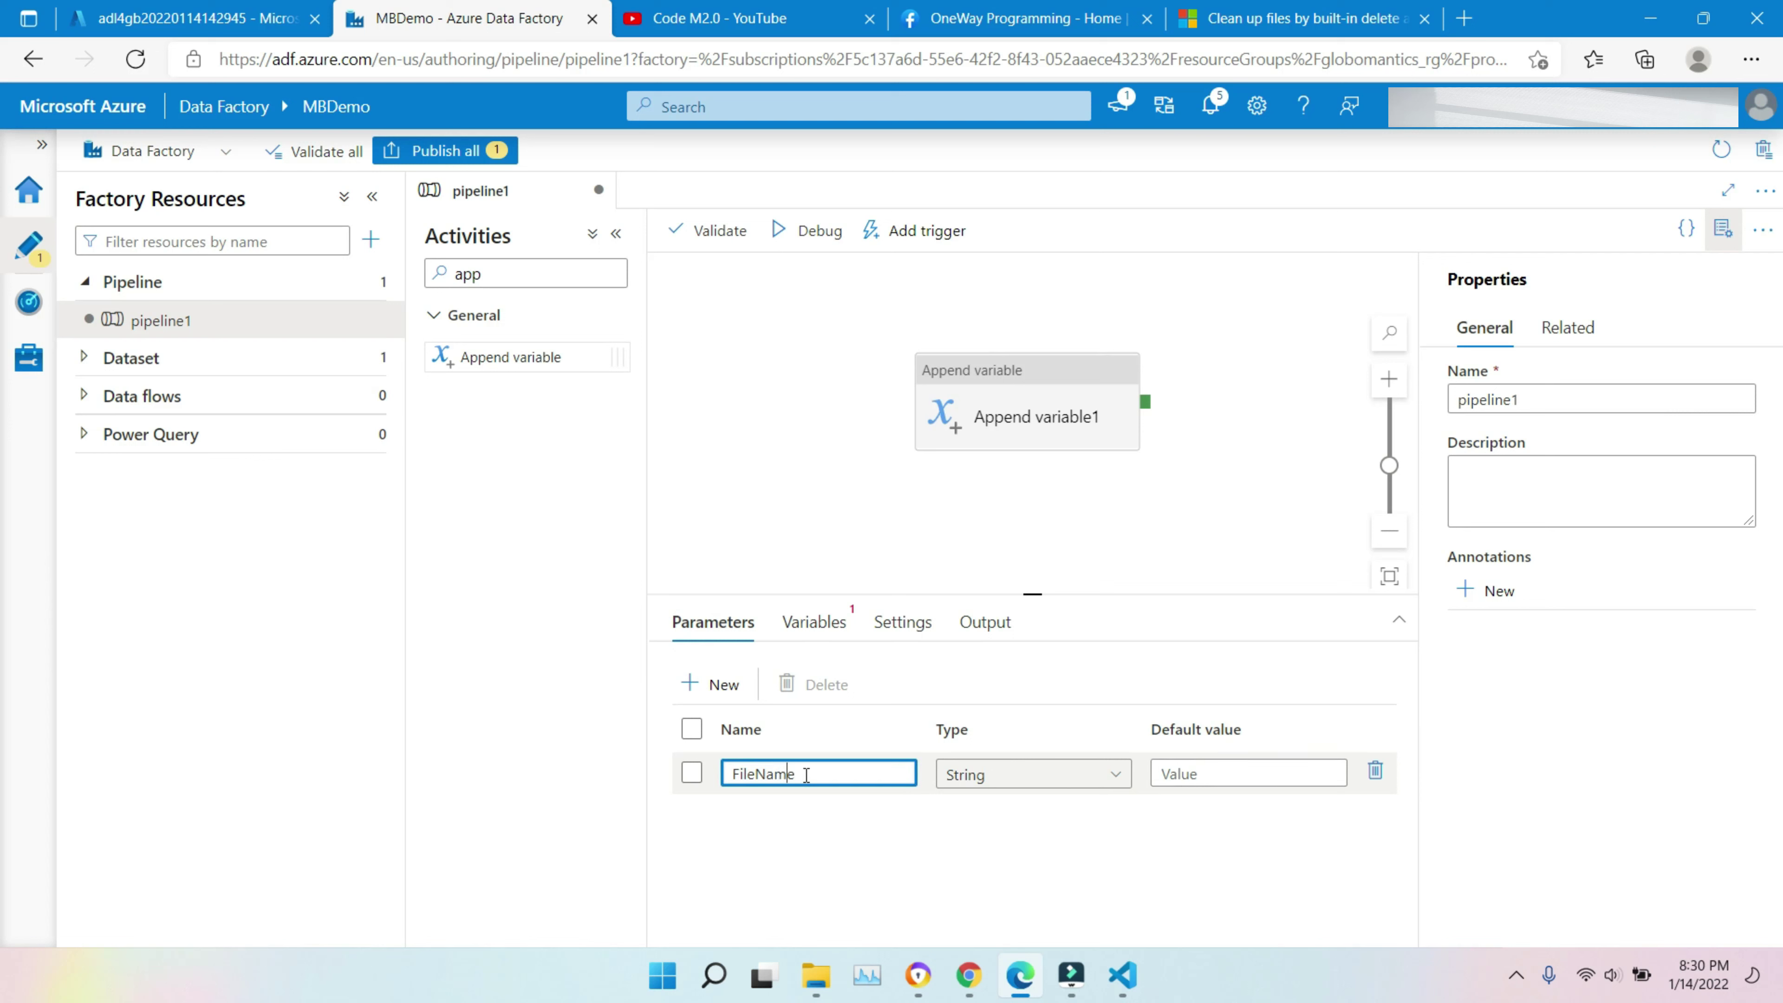
key("Left")
key("Left")
key("Left")
key("BackSpace")
key("BackSpace")
key("BackSpace")
type("ood")
left_click(1208, 773)
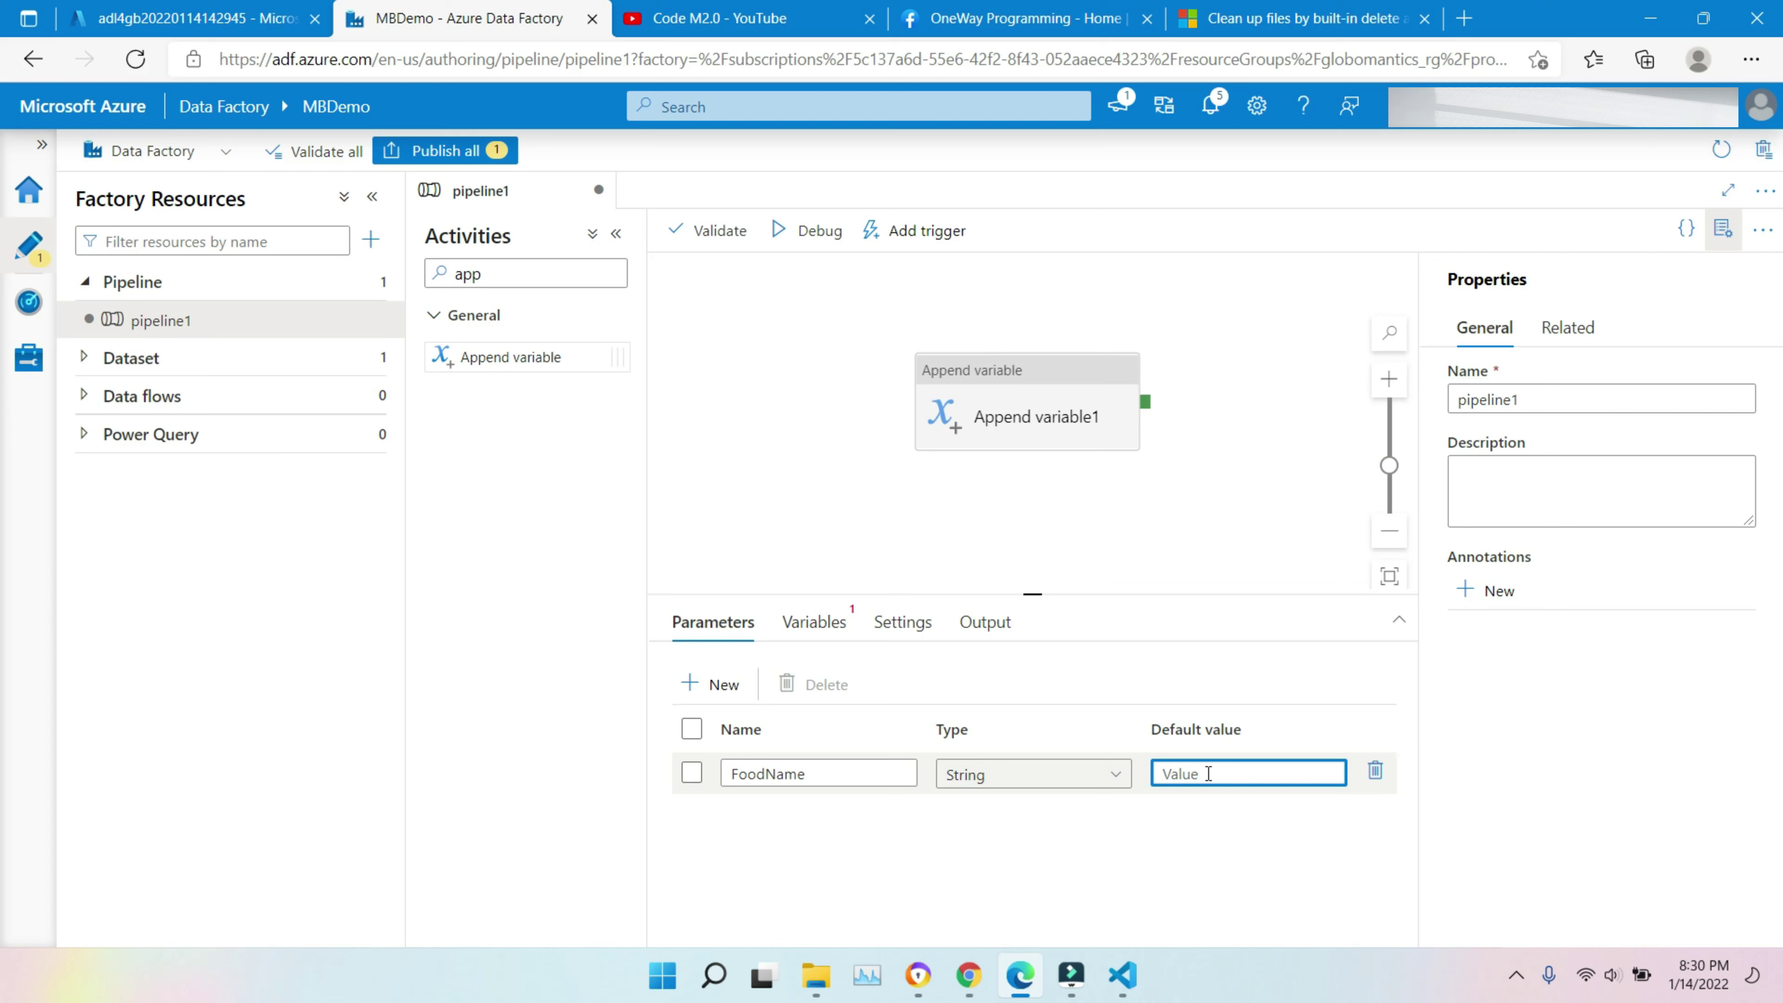
type("Green Tea")
Step: Set the Append variable activity's value to the FoodName parameter through dynamic content
left_click(1000, 379)
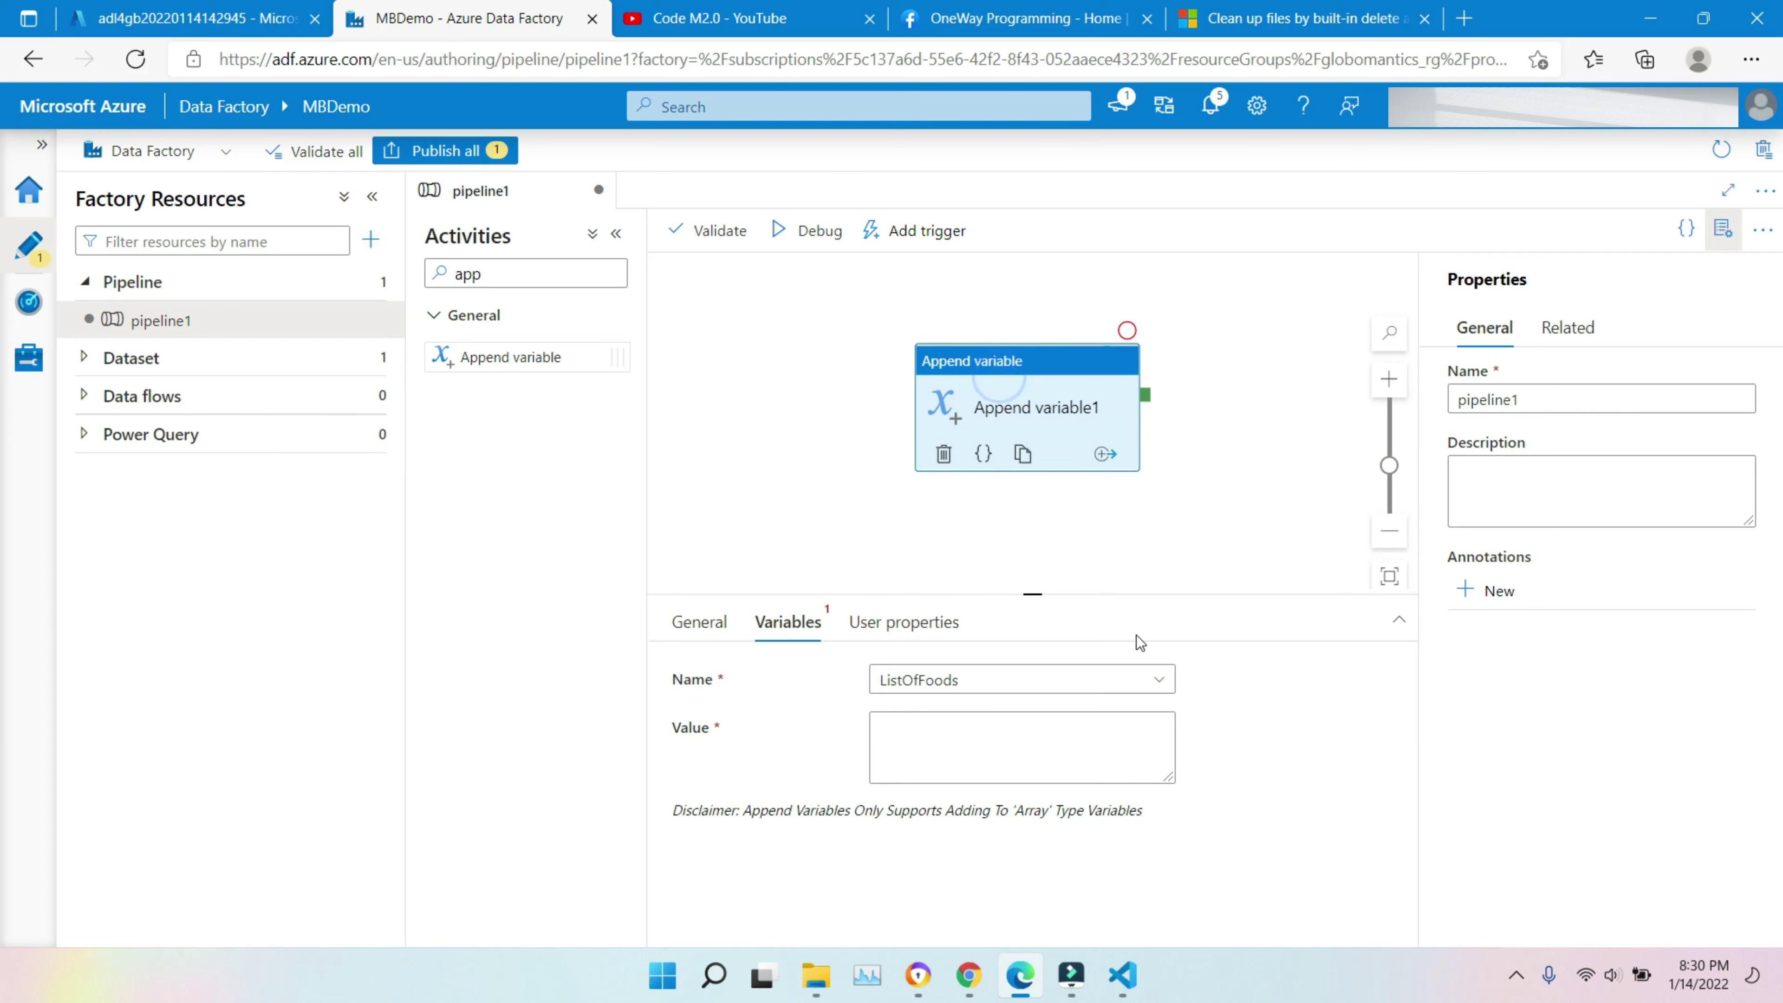
left_click(982, 731)
left_click(975, 799)
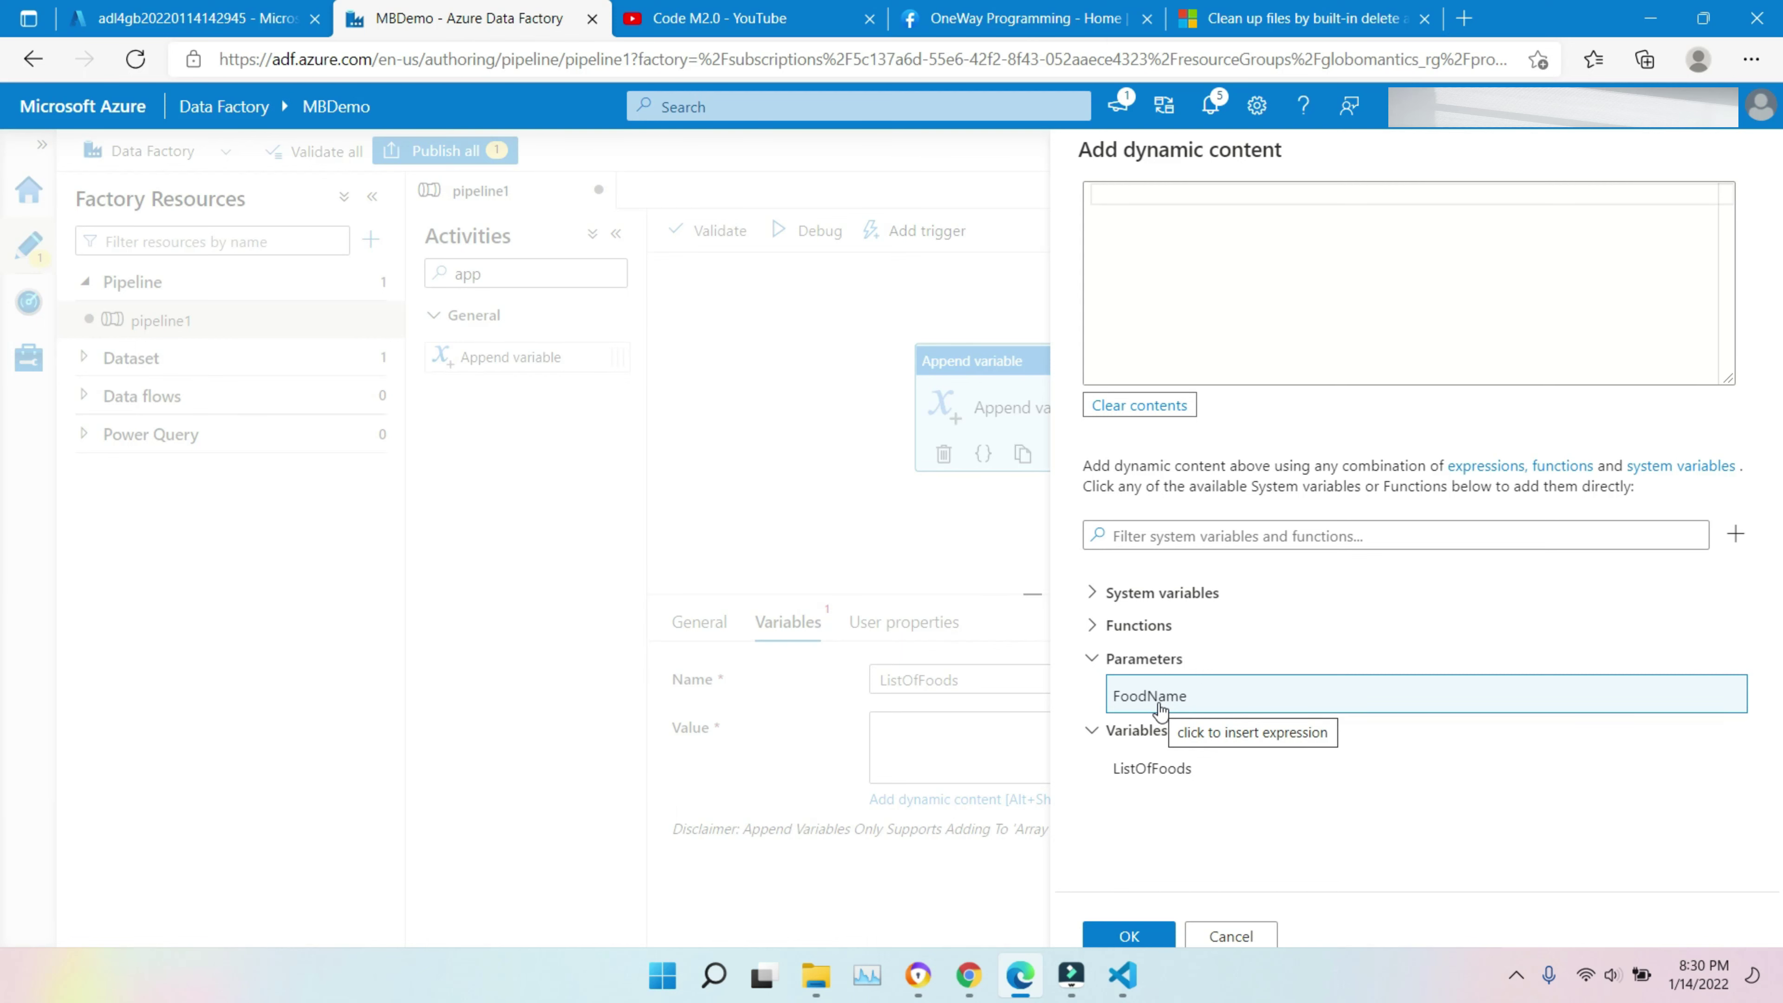
left_click(883, 560)
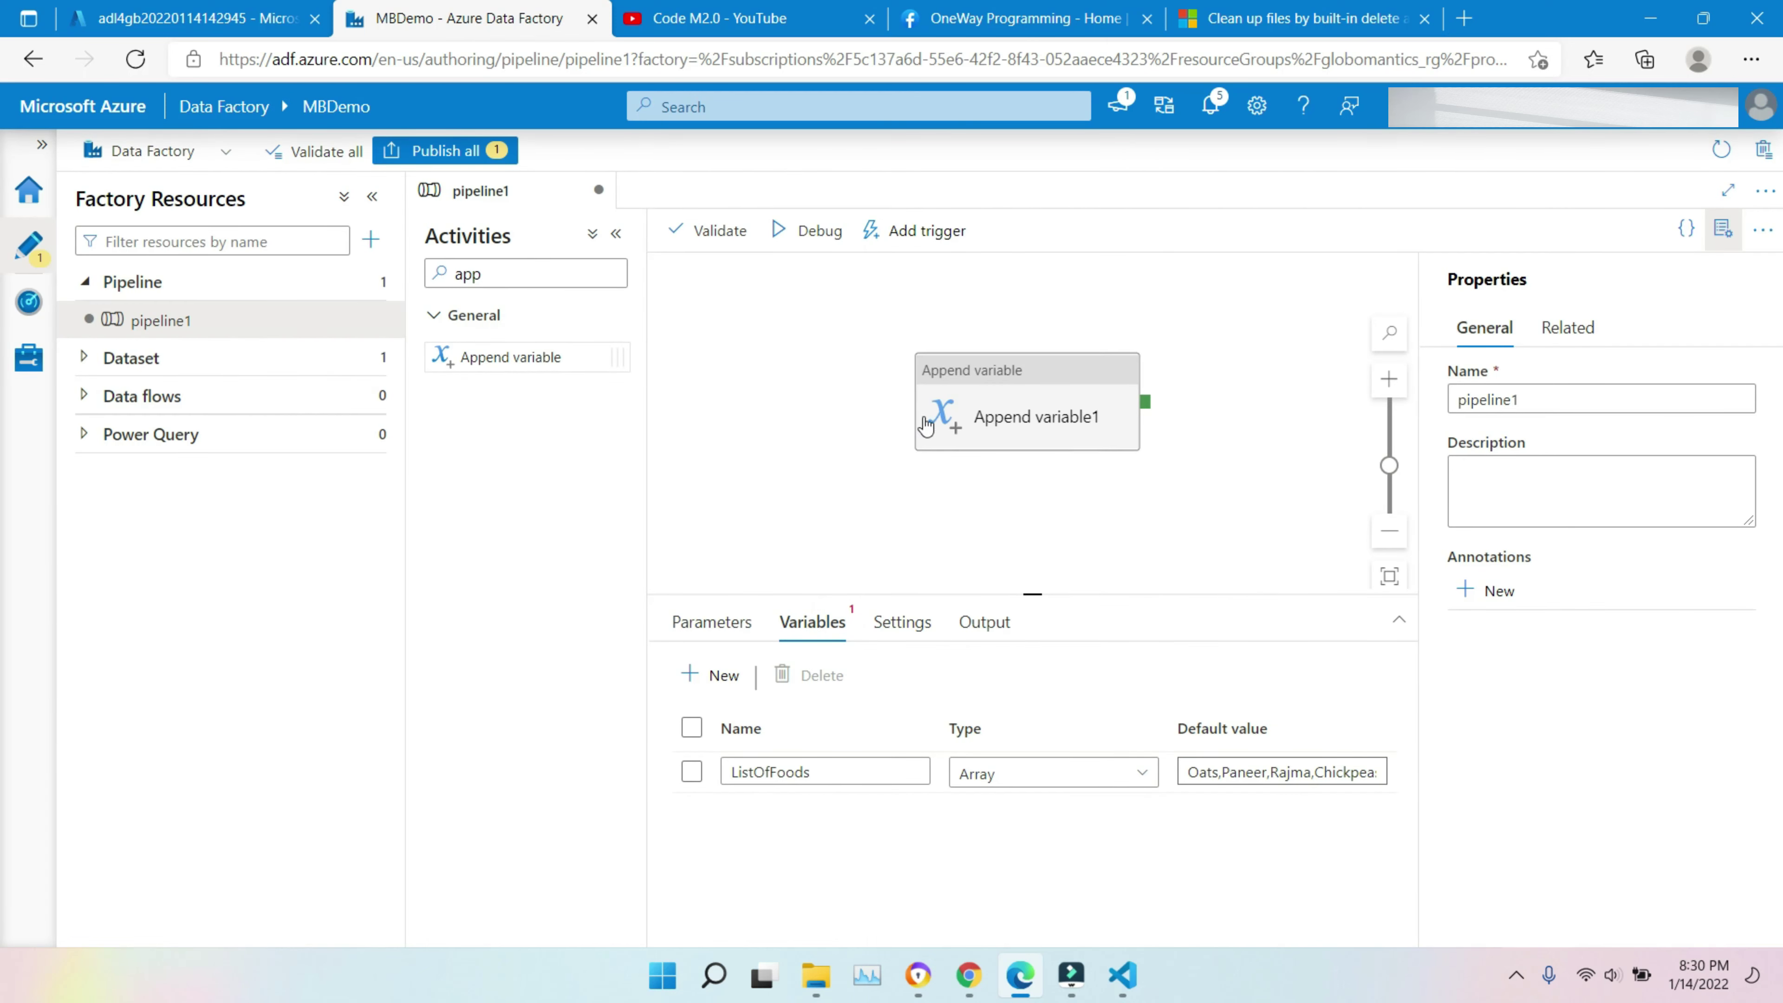
left_click(993, 370)
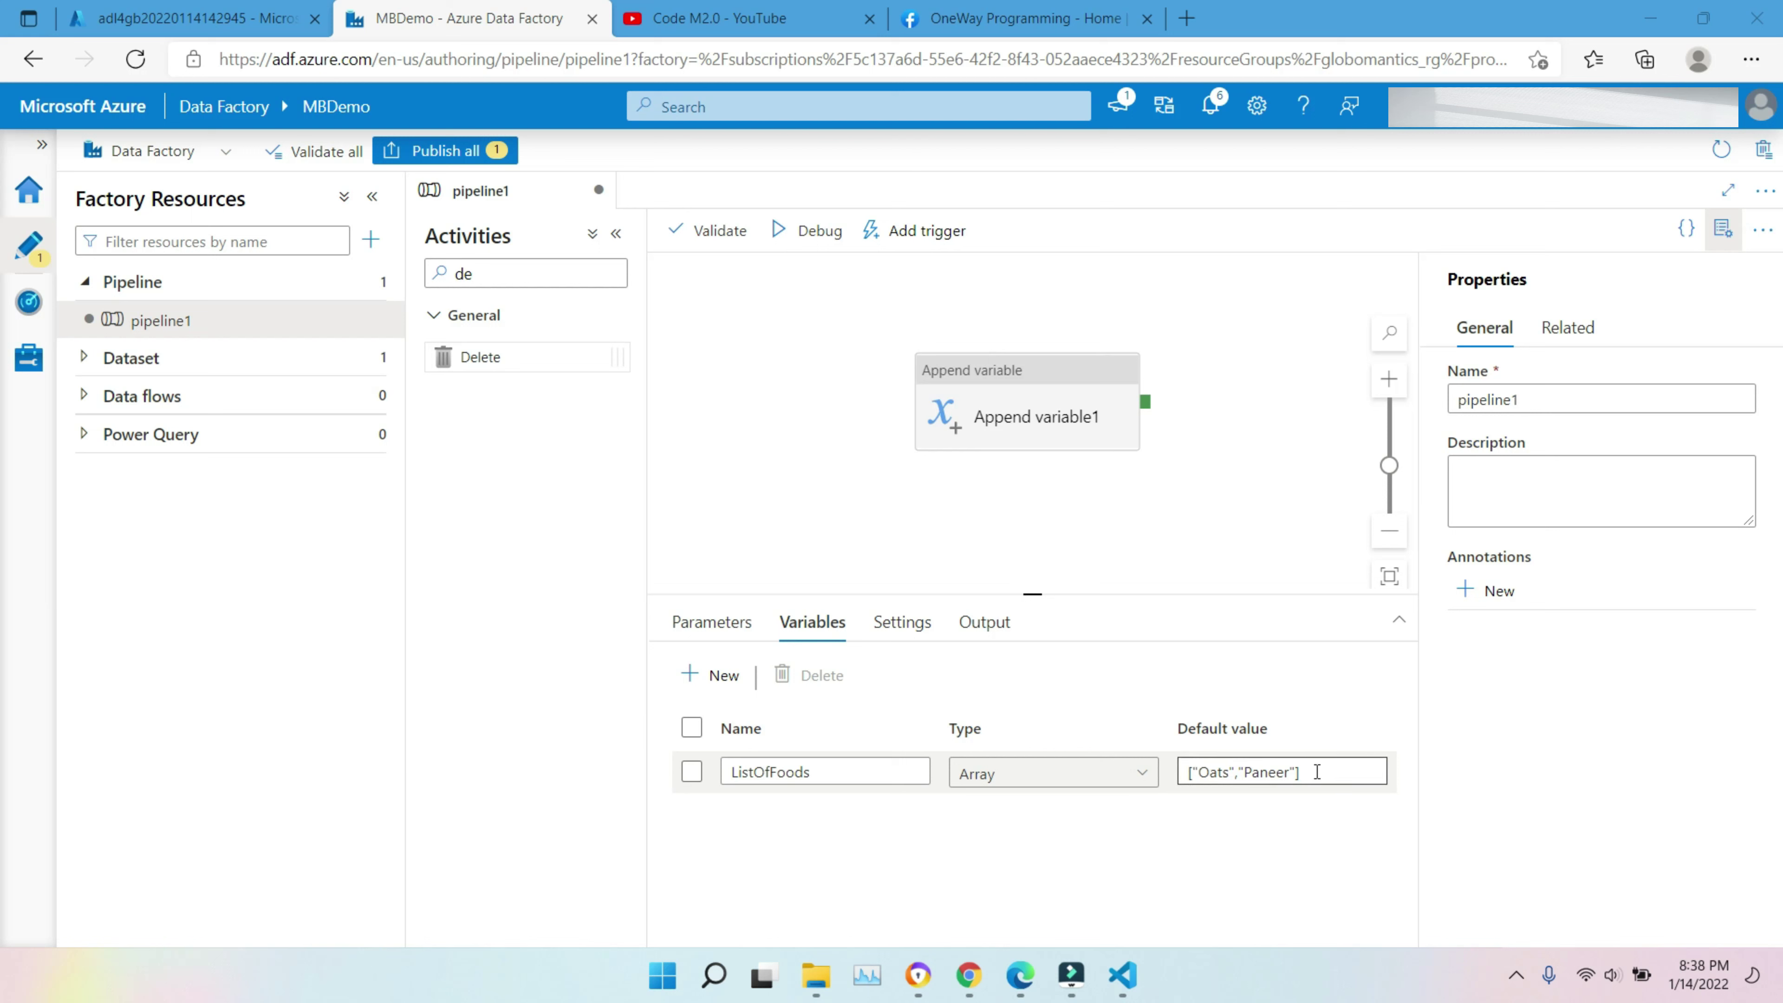
Step: Add "Rajma" to the ListOfFoods variable's default value, making it ["Oats","Paneer","Rajma"]
left_click(1298, 771)
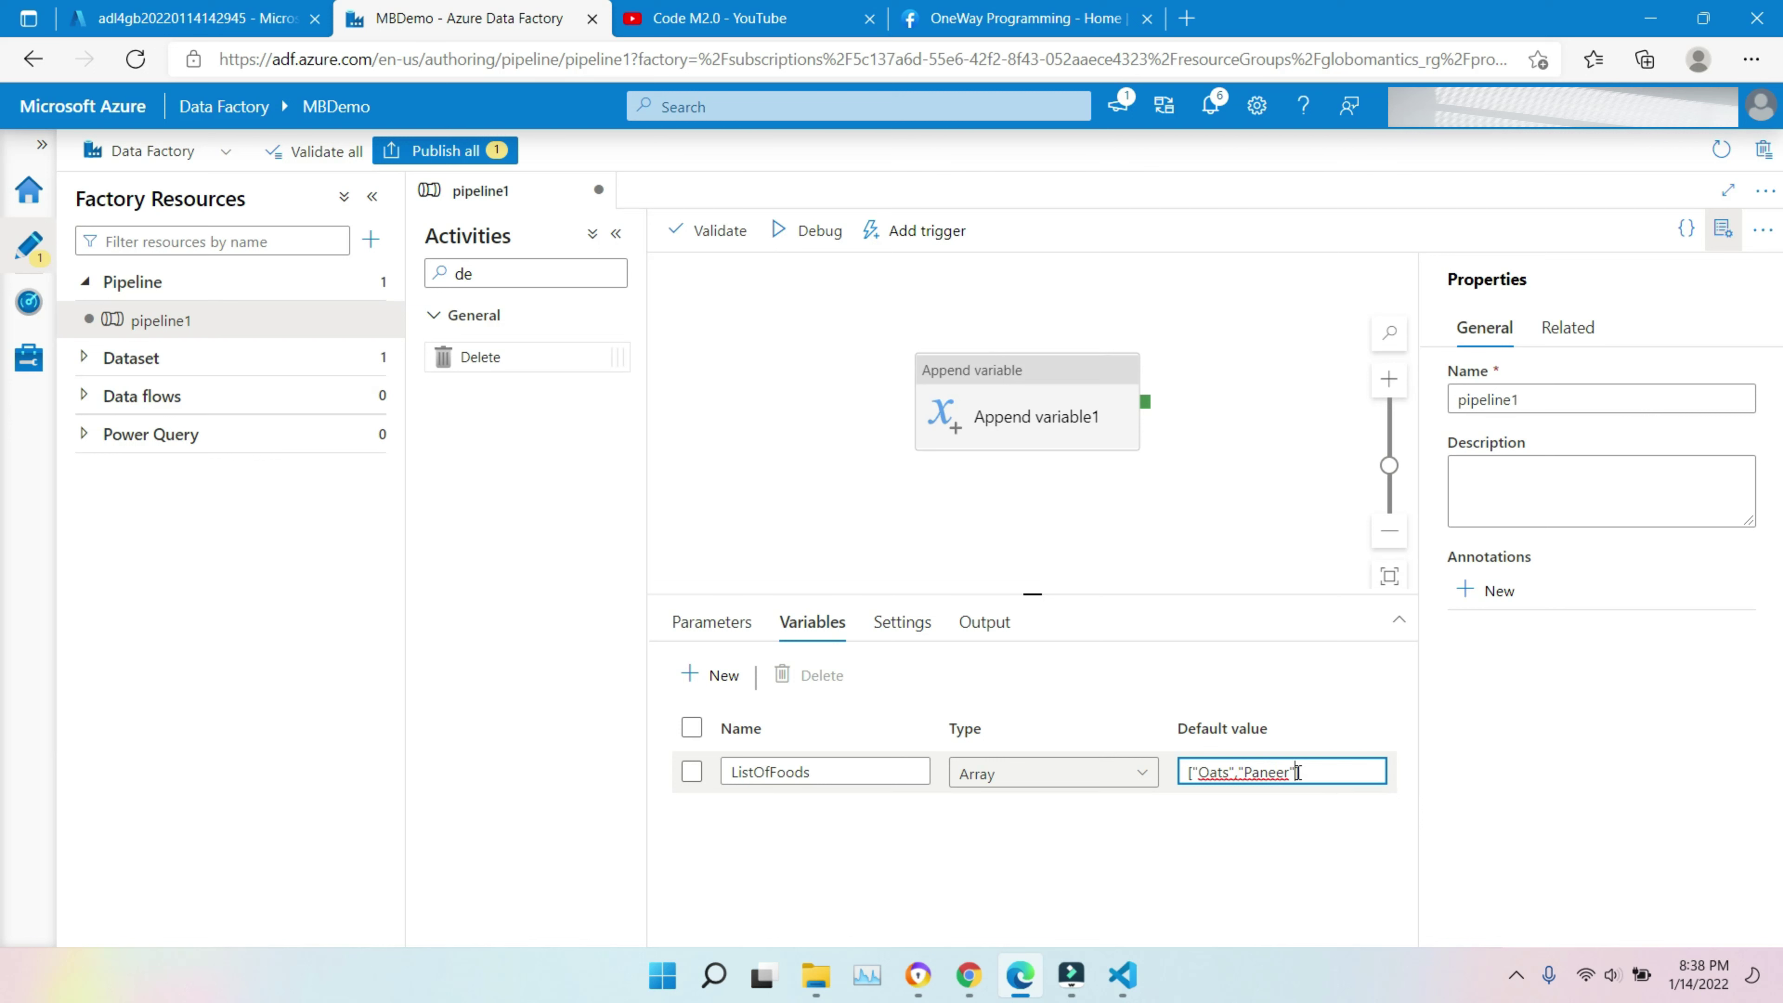
type(",\"Rajma")
left_click(1038, 527)
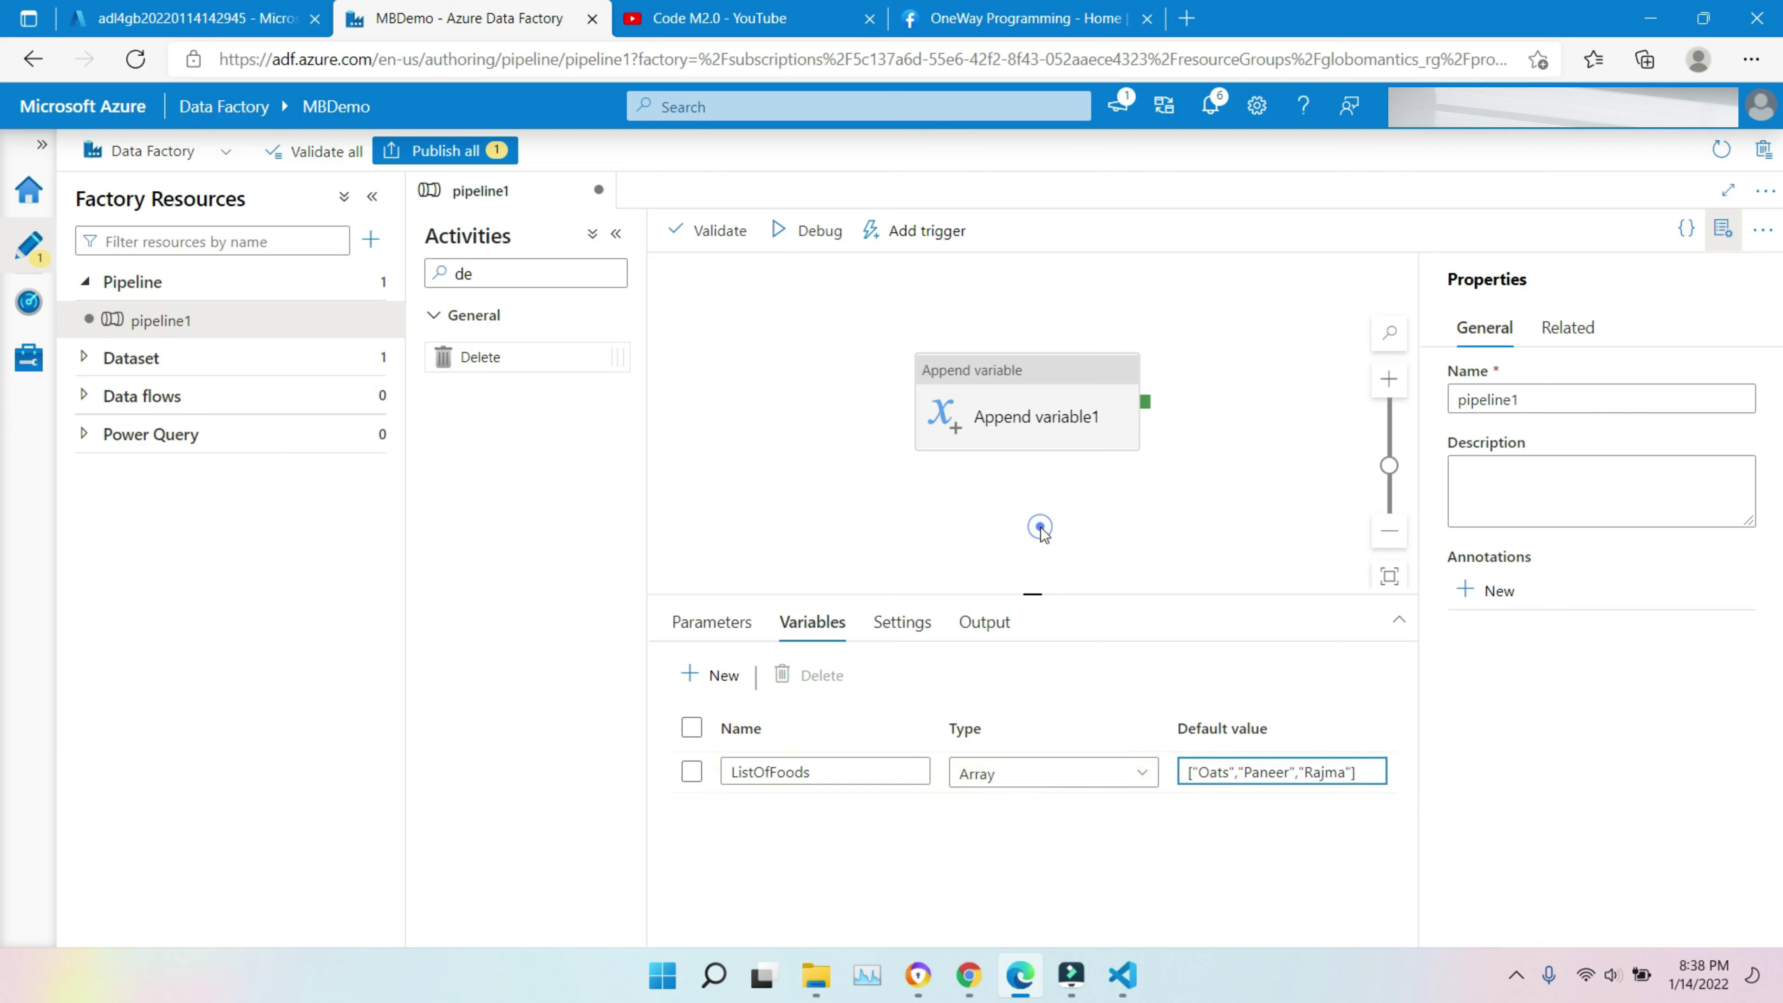
Step: Publish all pending changes and open the trigger options for pipeline1
left_click(483, 155)
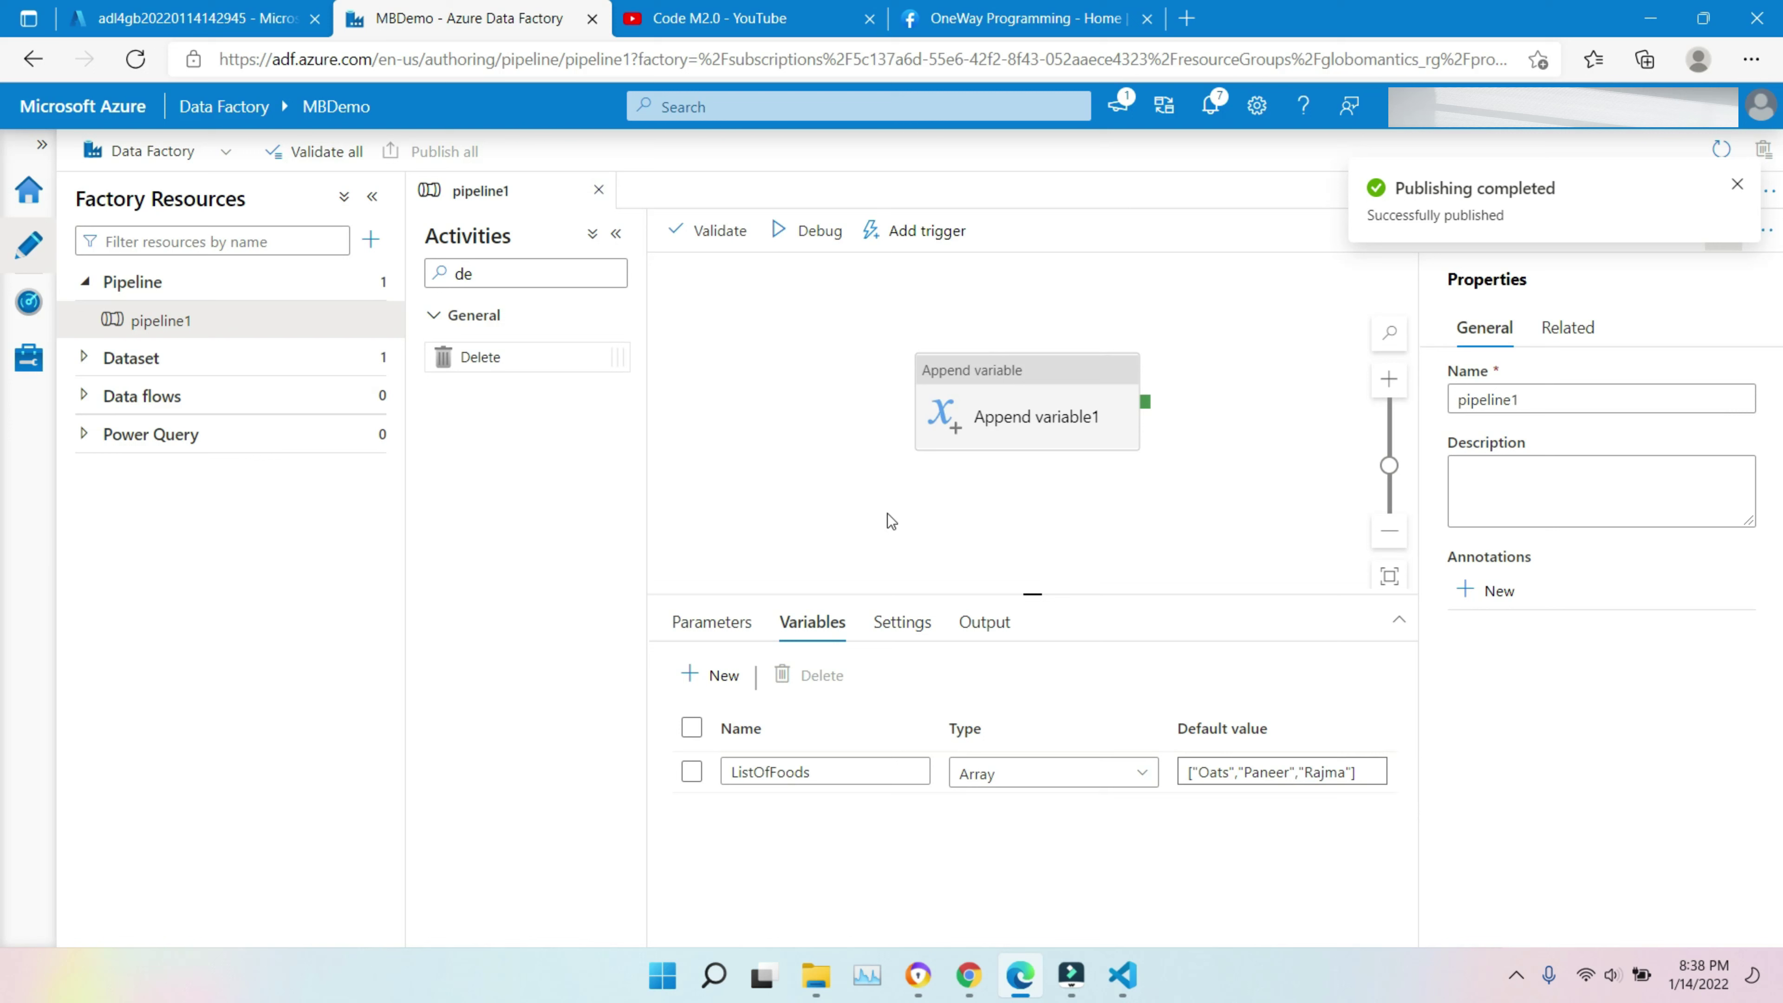
left_click(902, 237)
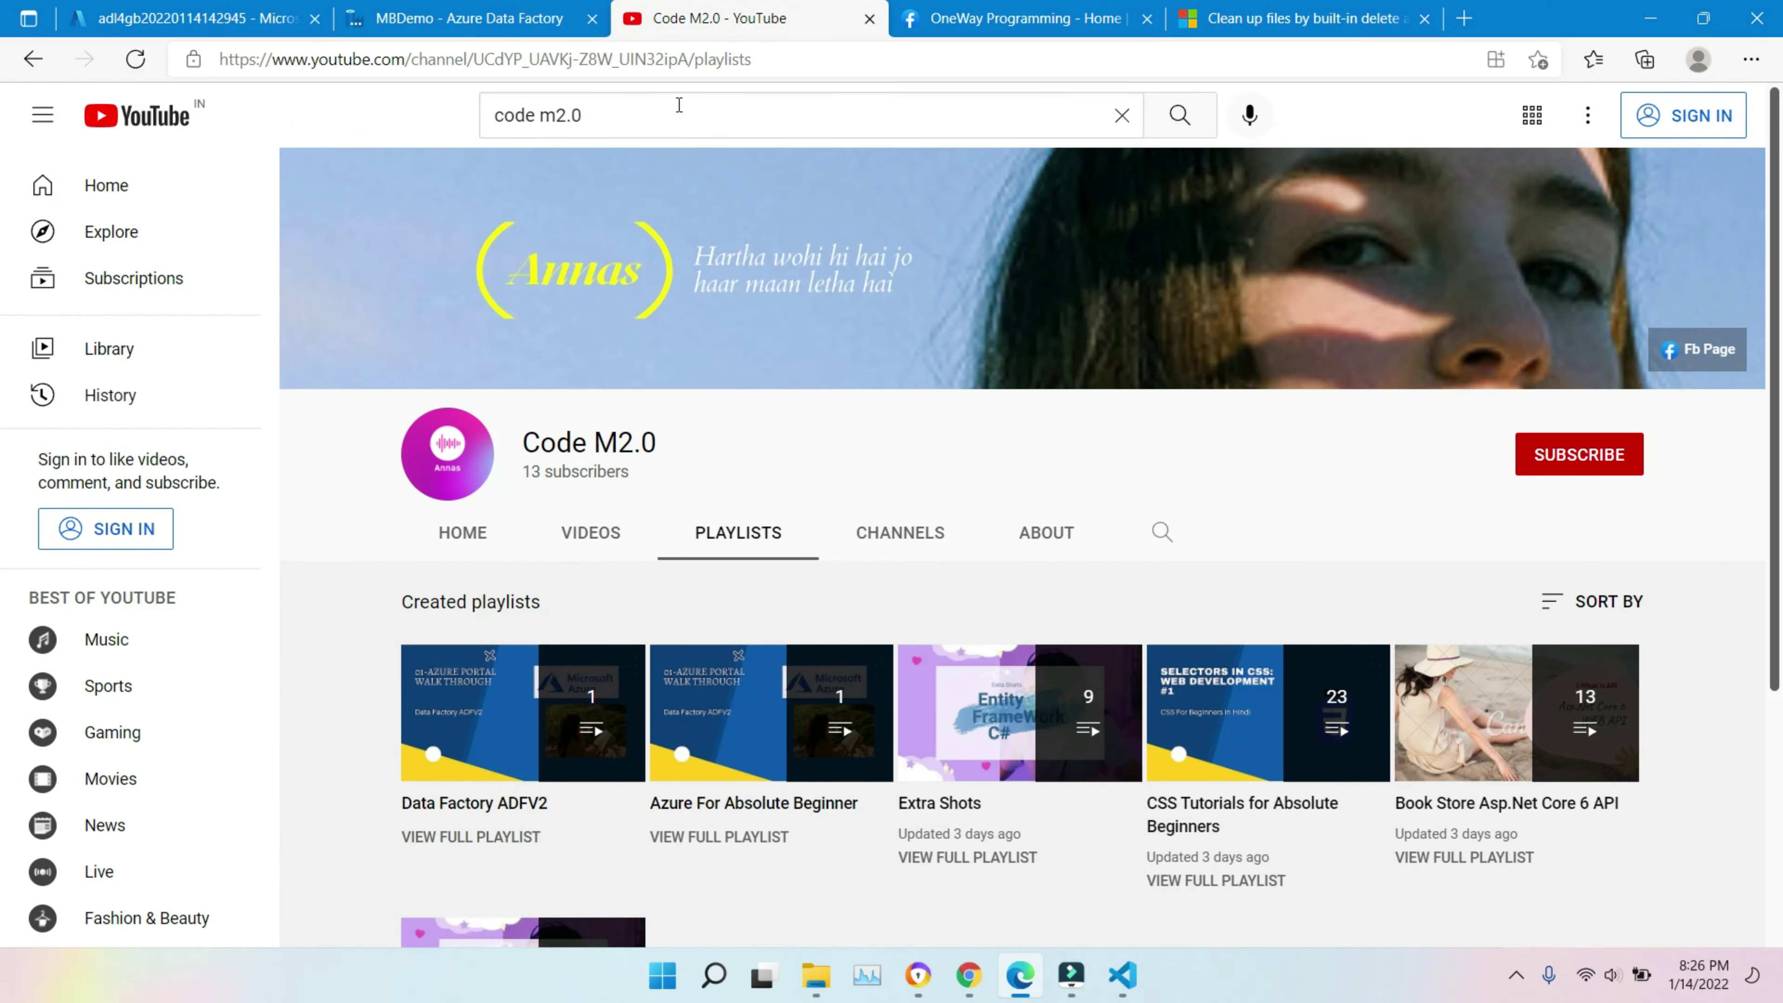
Step: Look over the created playlists on the Code M2.0 YouTube channel and glance at the OneWay Programming Facebook page
triple_click(588, 127)
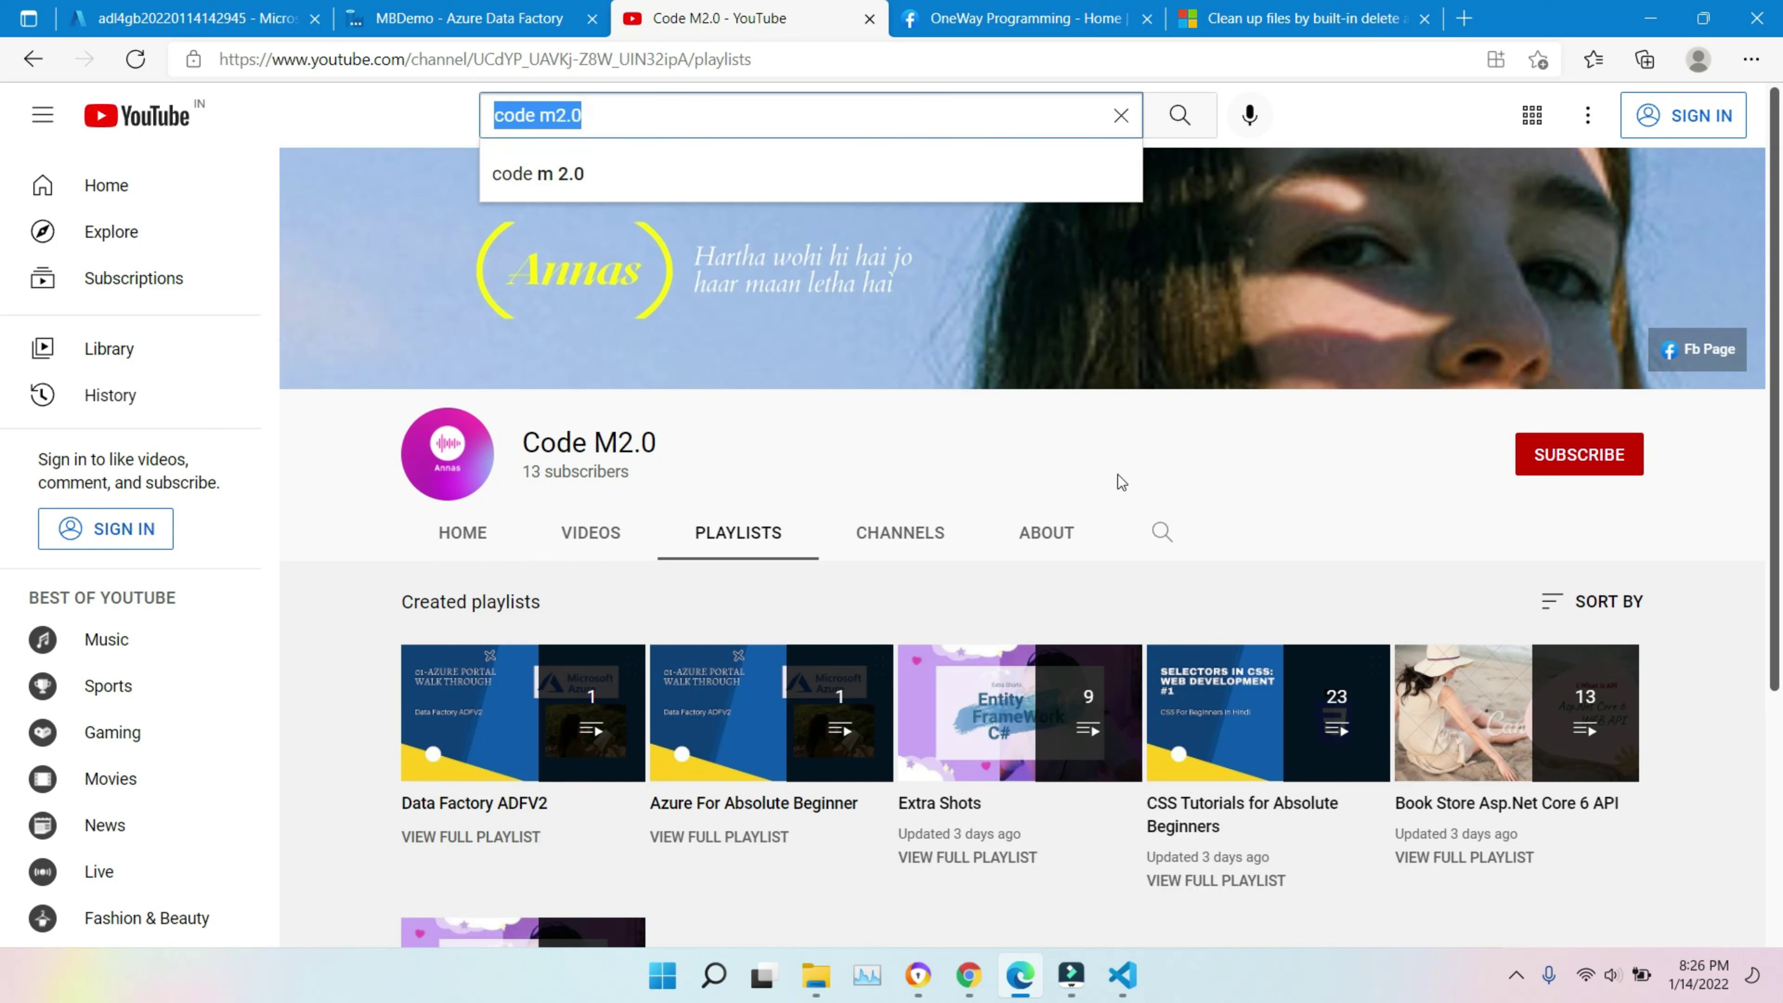
left_click(1132, 458)
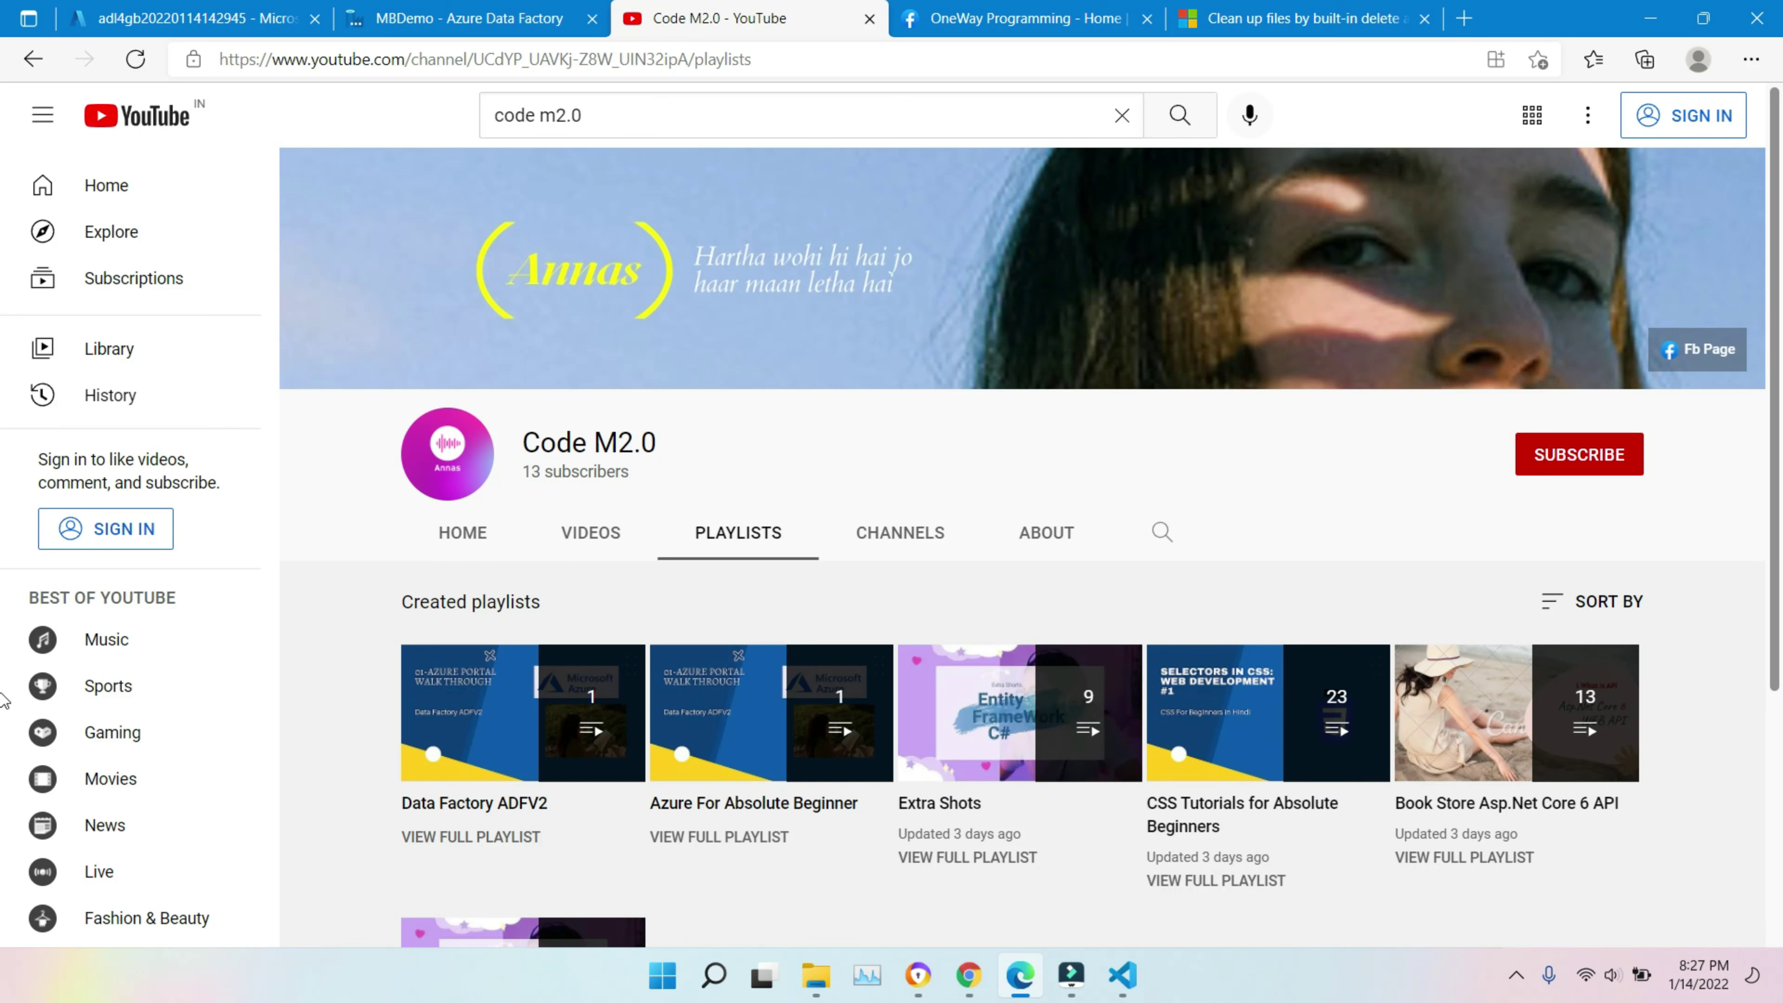
scroll(842, 562, "down", 5)
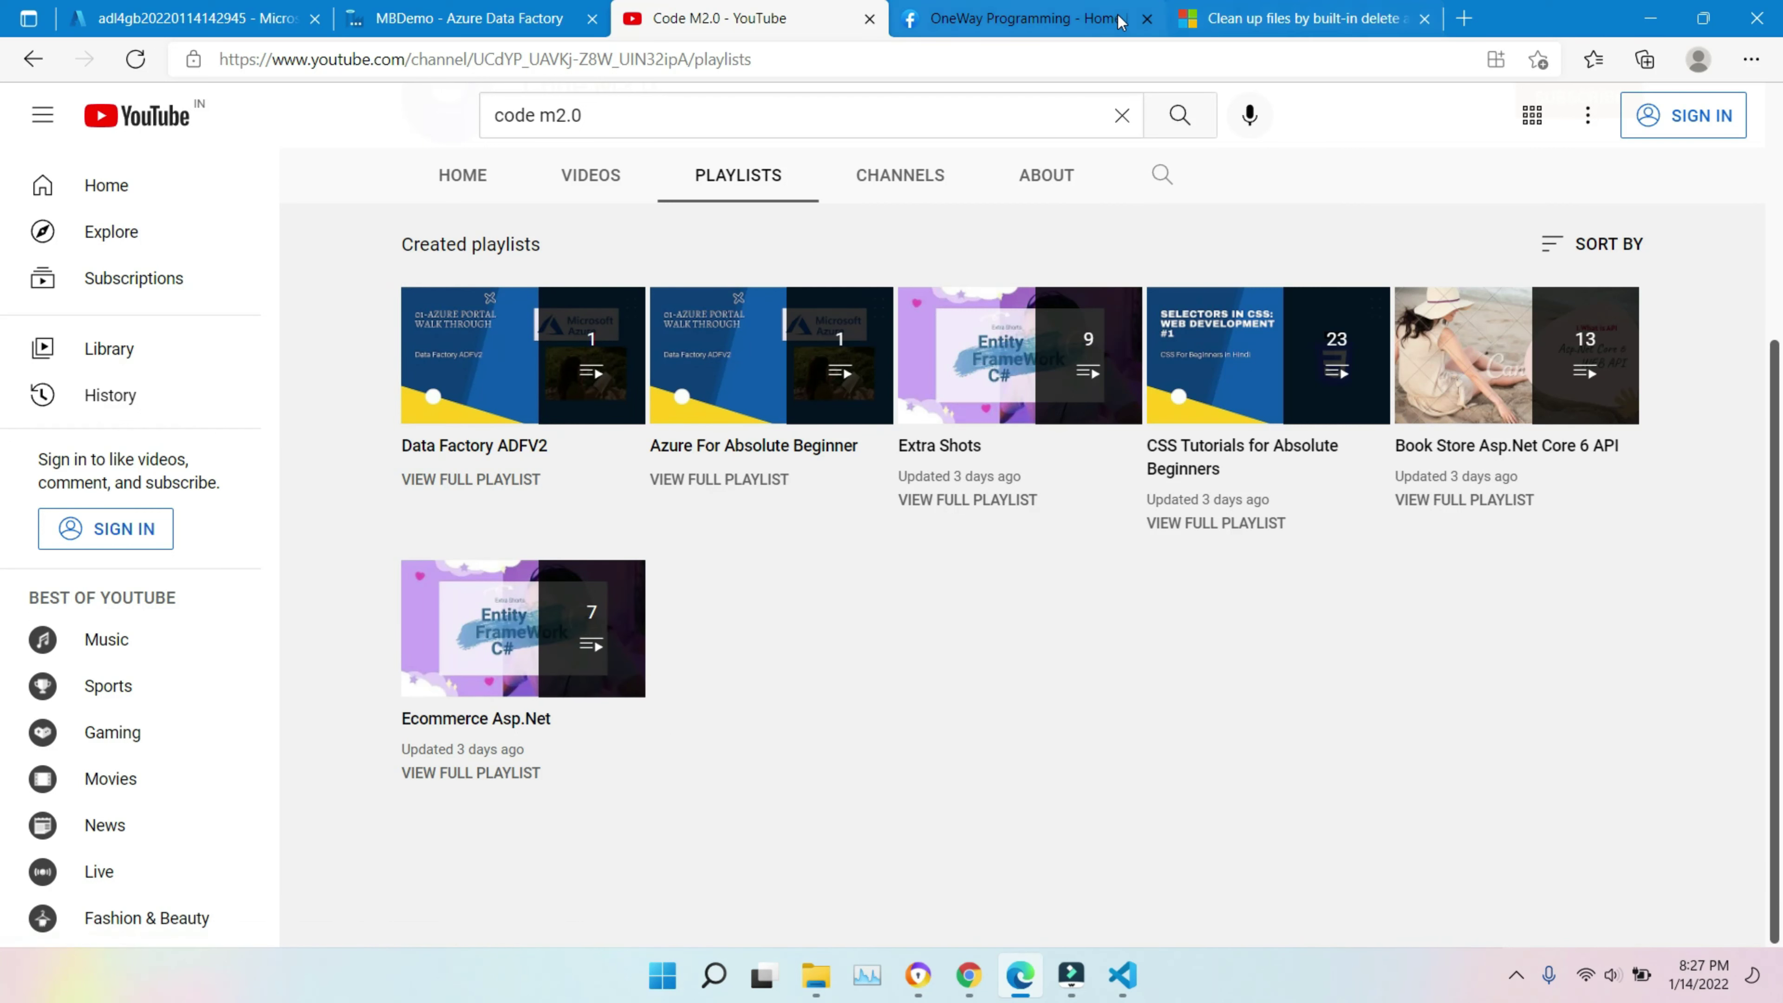
left_click(1064, 10)
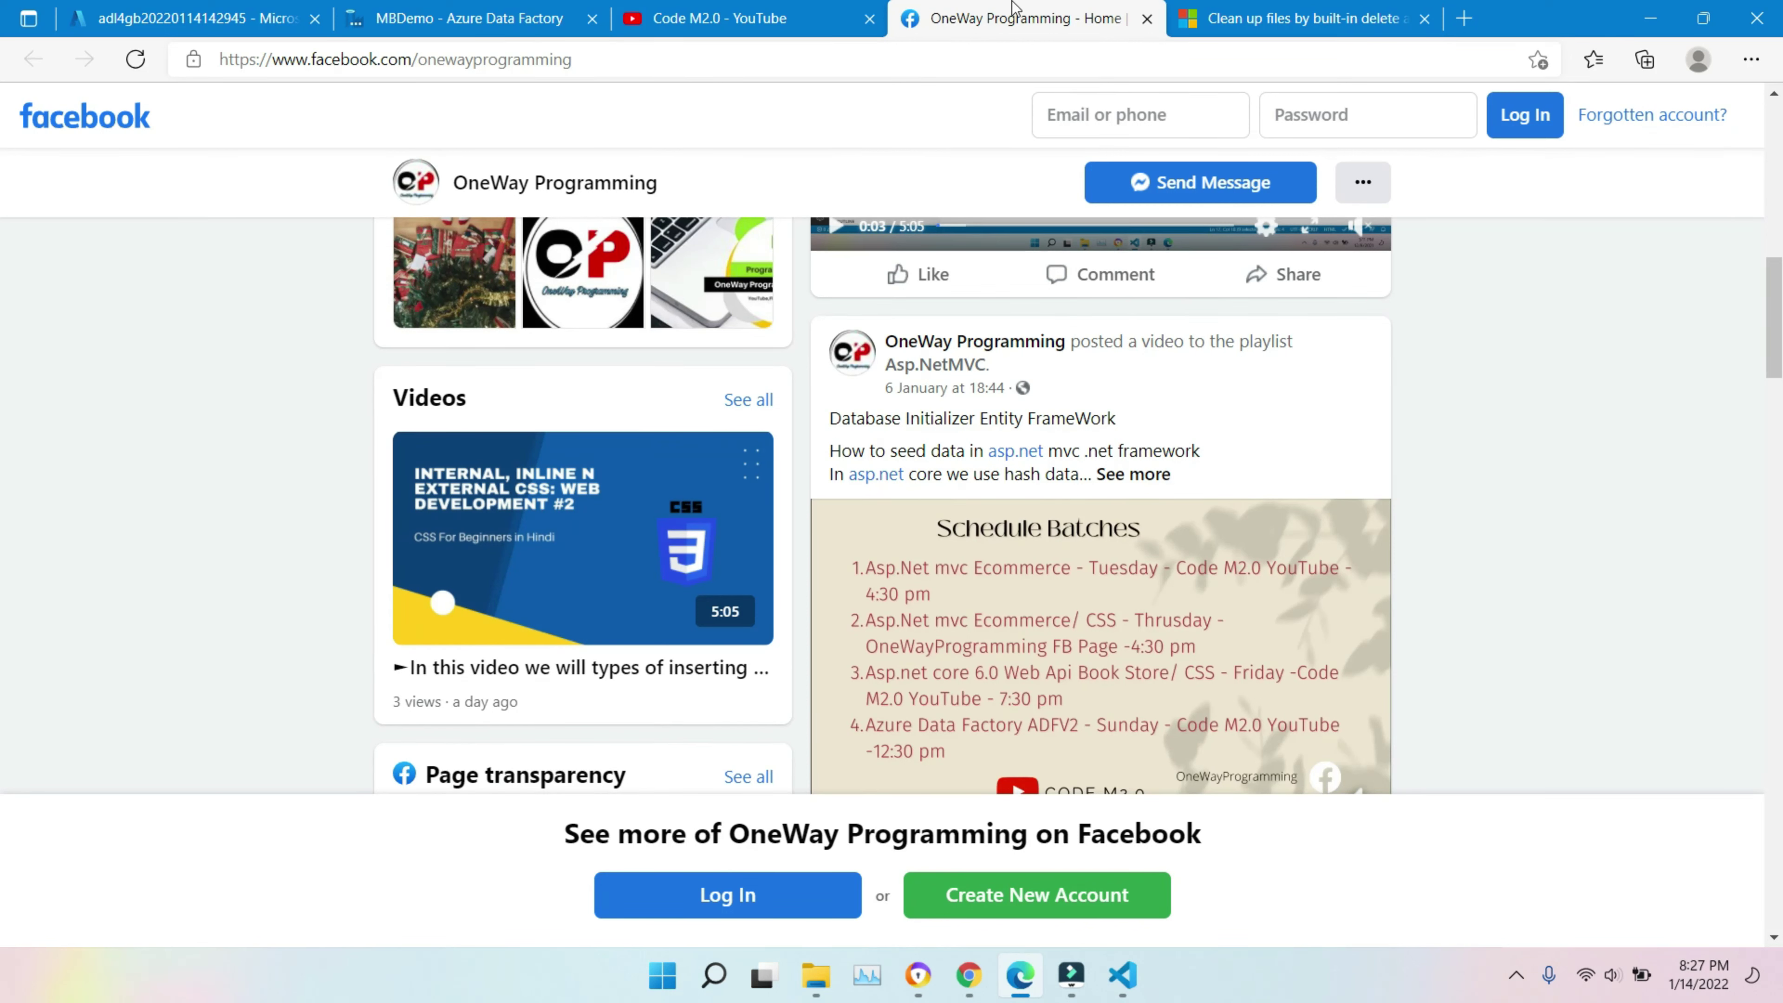
left_click(749, 16)
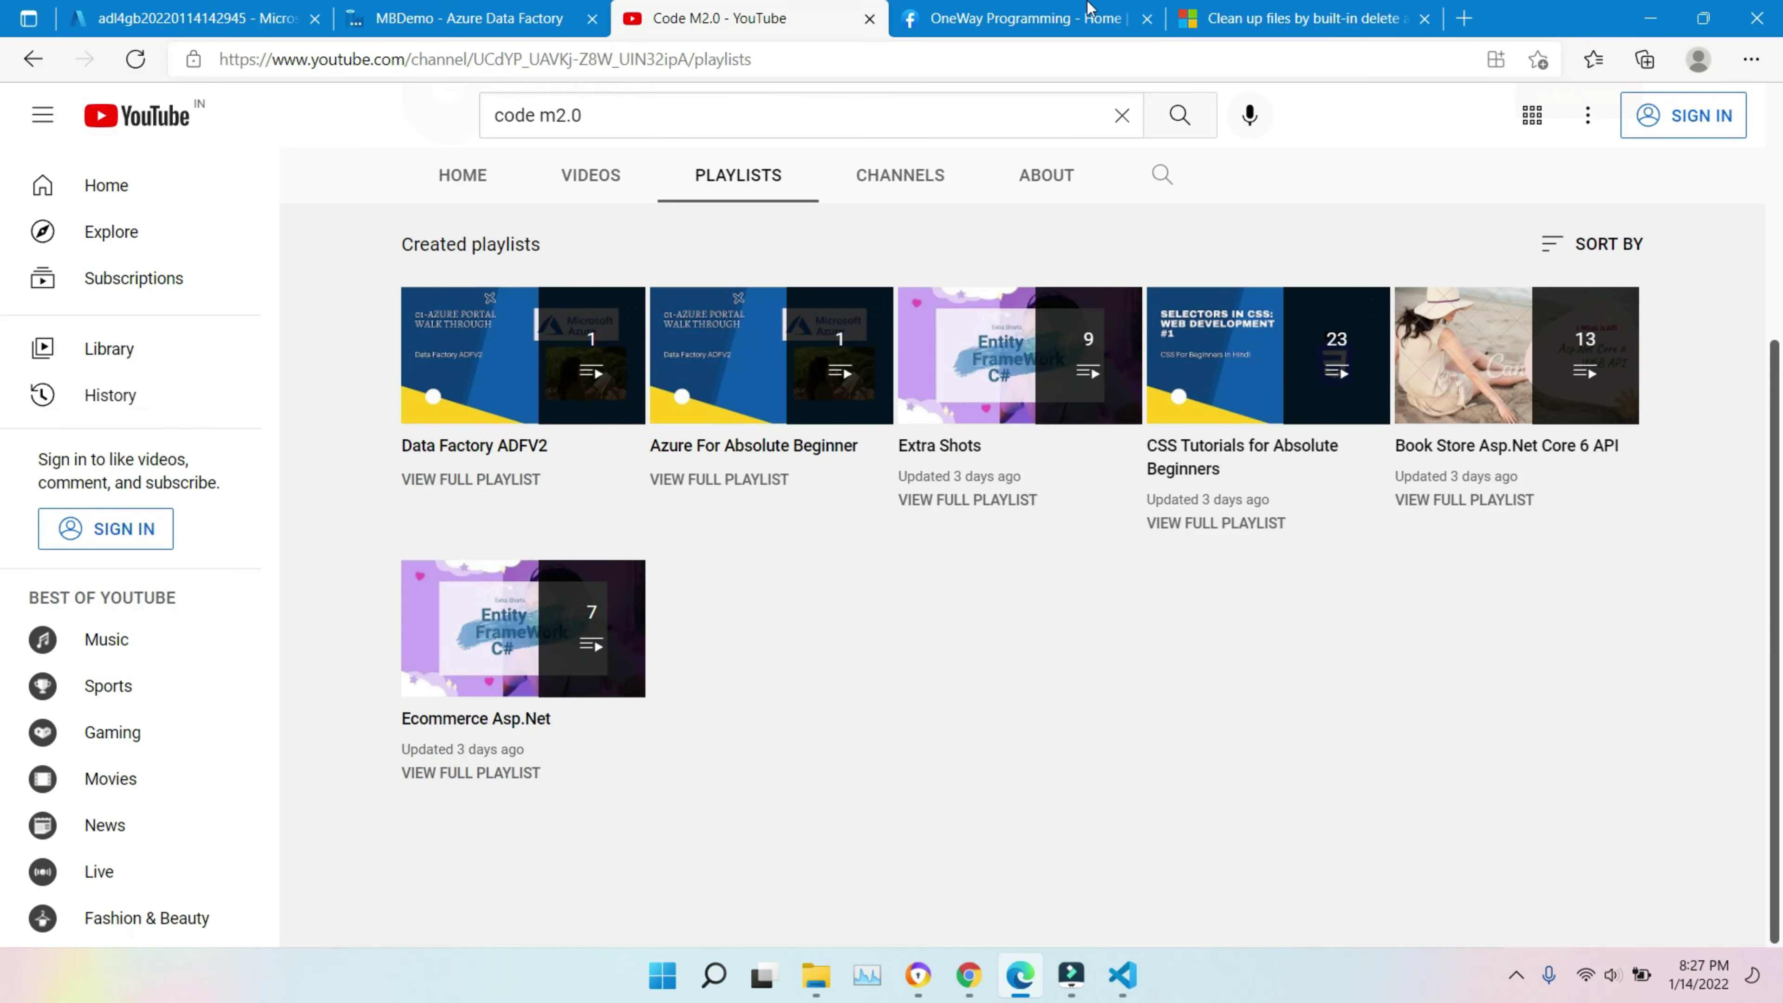
scroll(1713, 286, "up", 3)
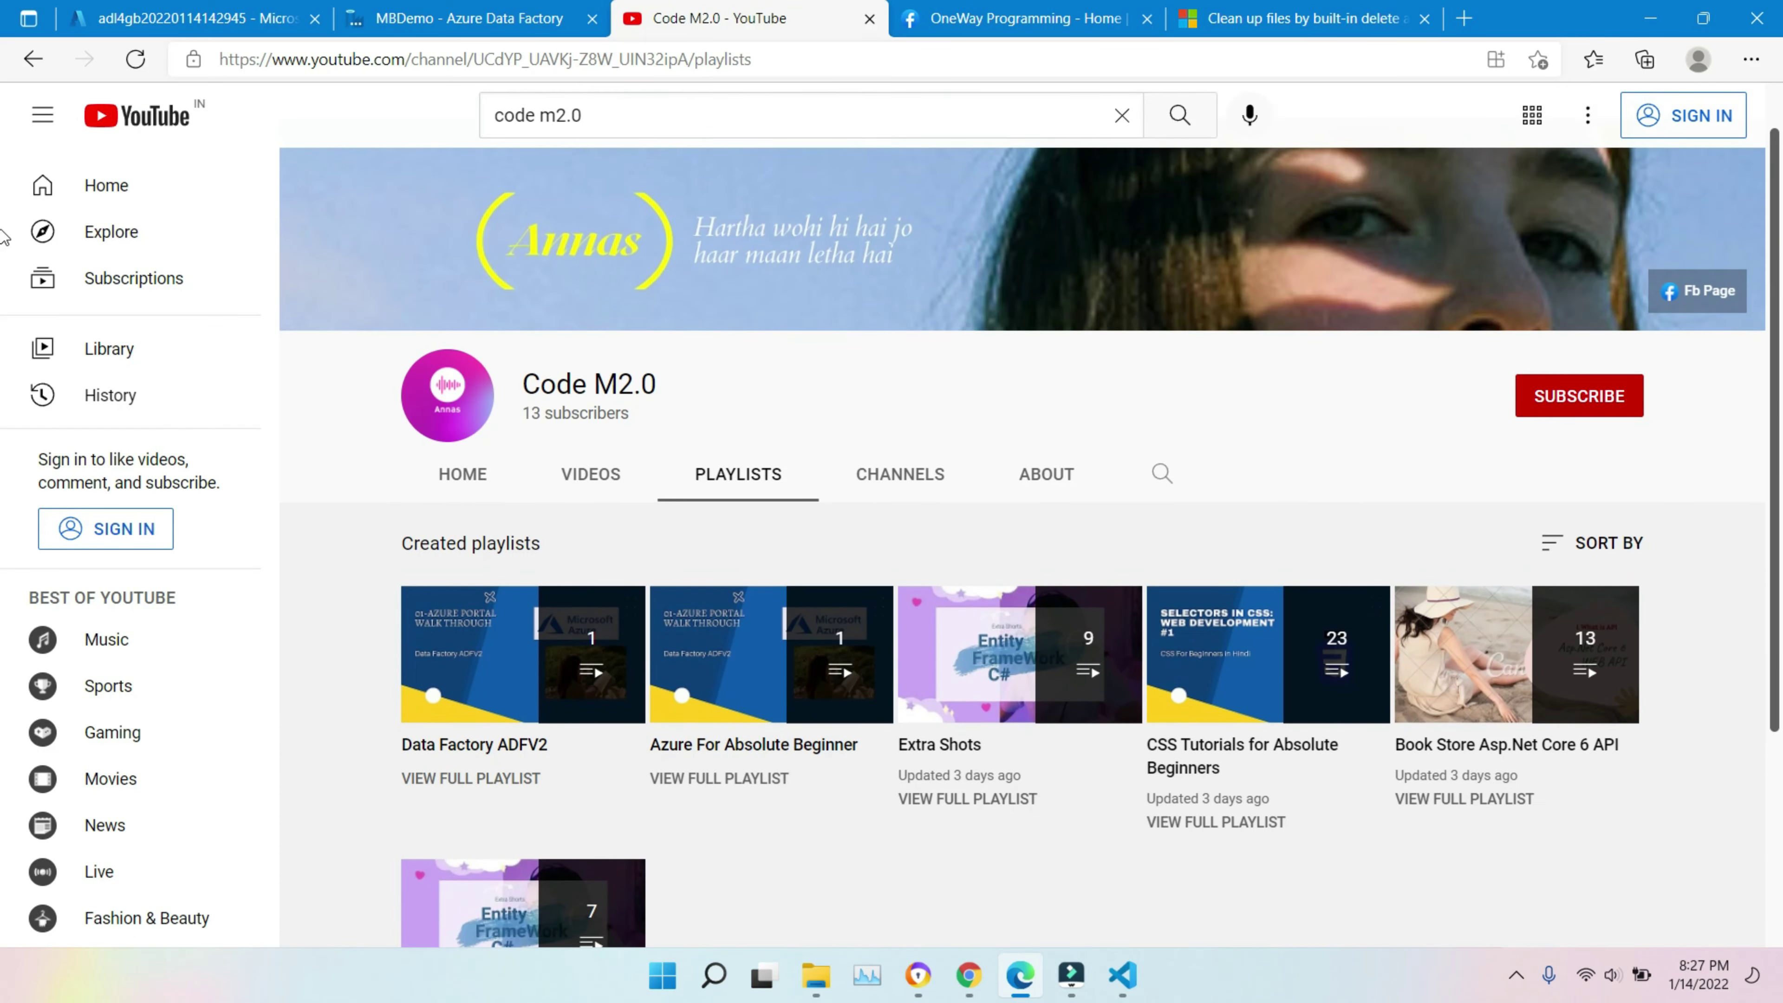
Step: Open the OneWay Programming Facebook page, look through its posts and page details, and return to the YouTube channel
left_click(1713, 288)
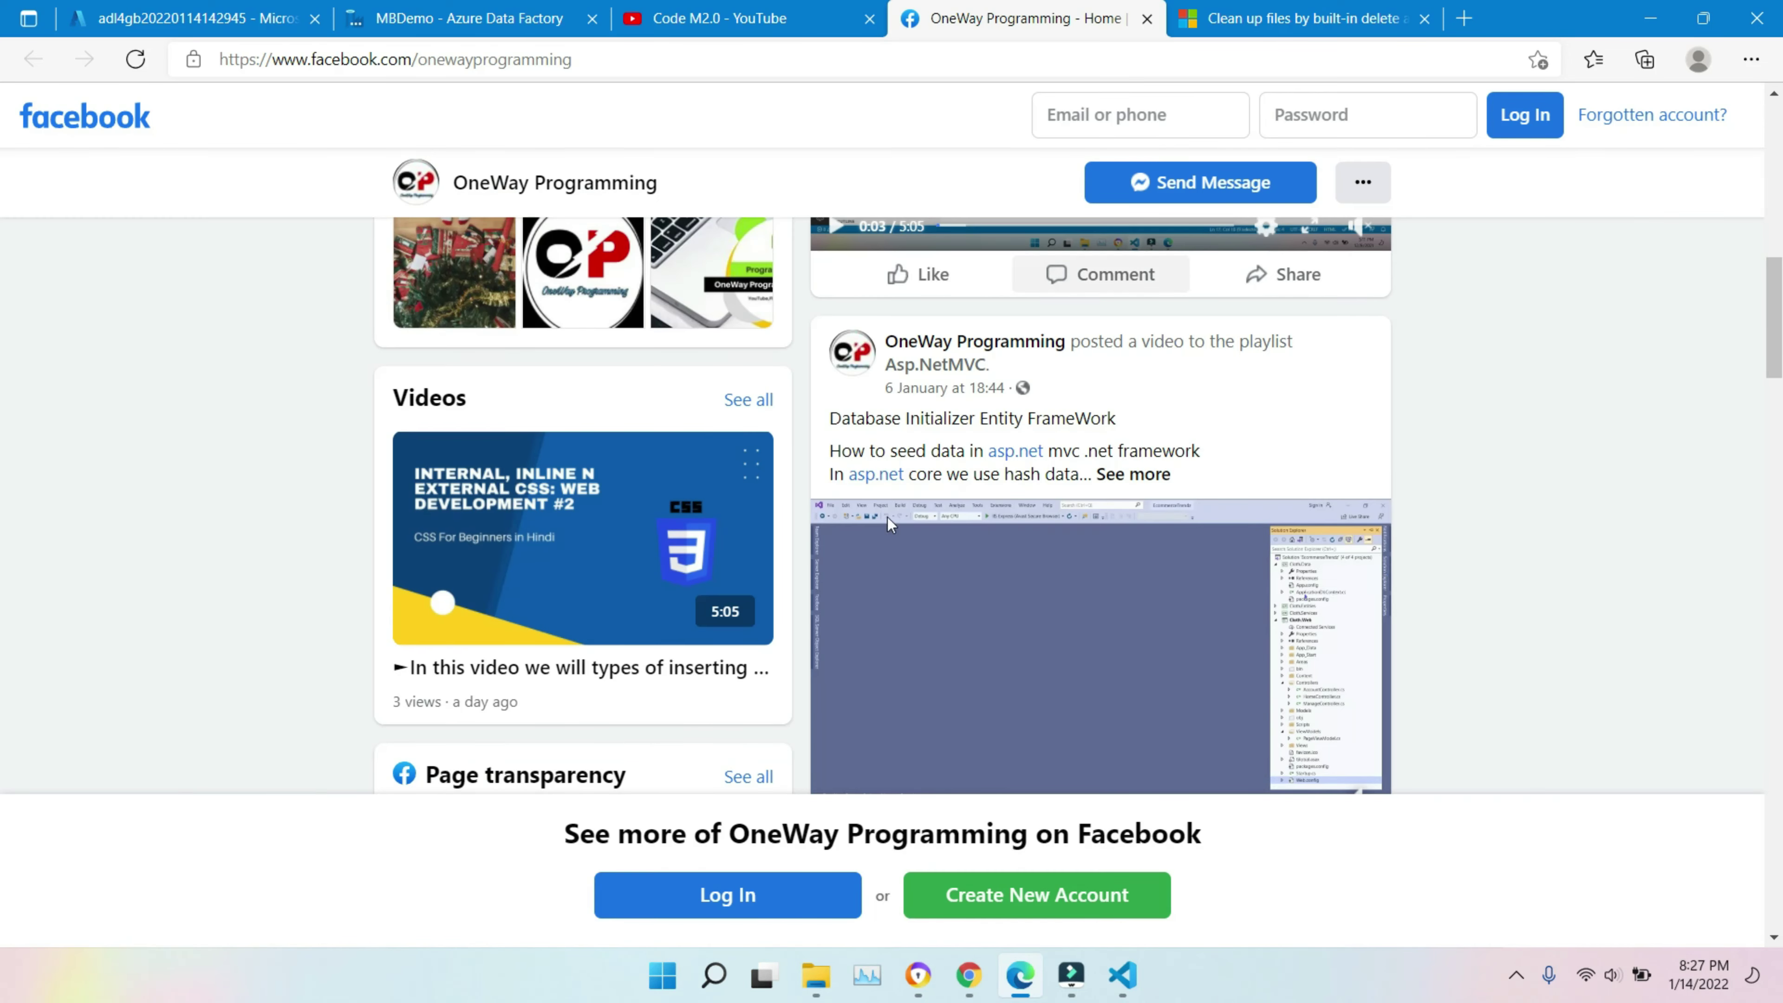
scroll(2, 665, "down", 4)
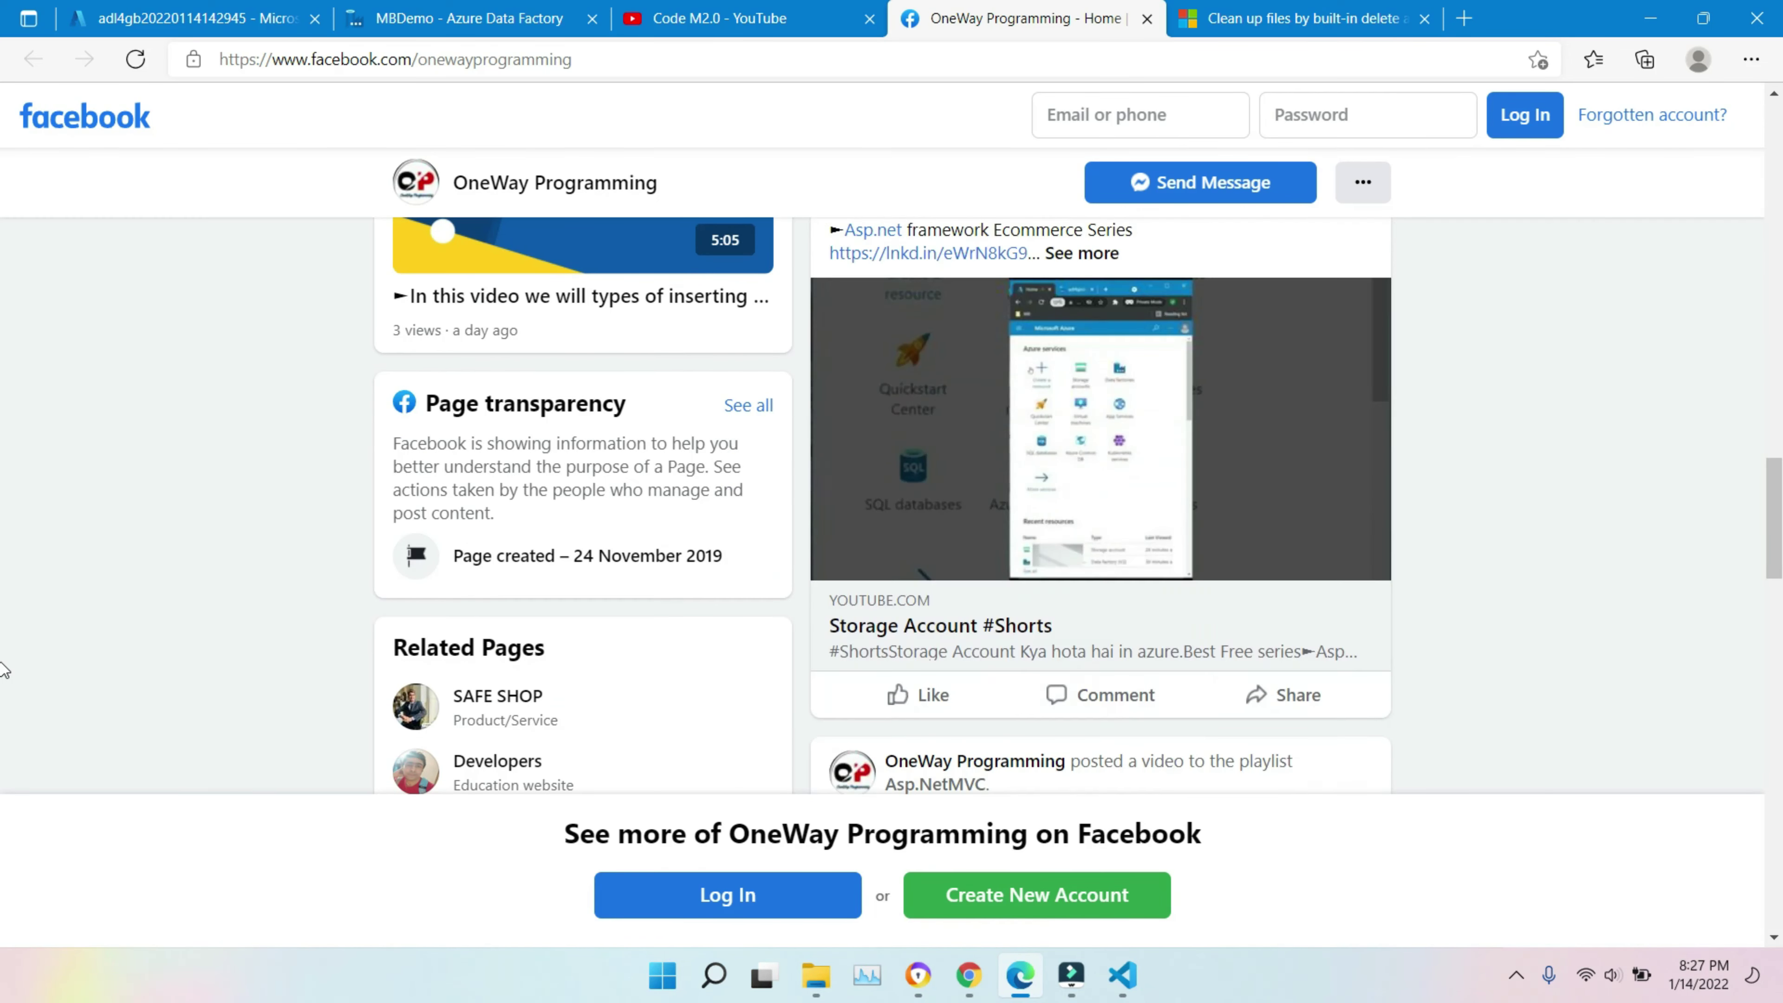
scroll(3, 666, "down", 1)
scroll(3, 730, "down", 15)
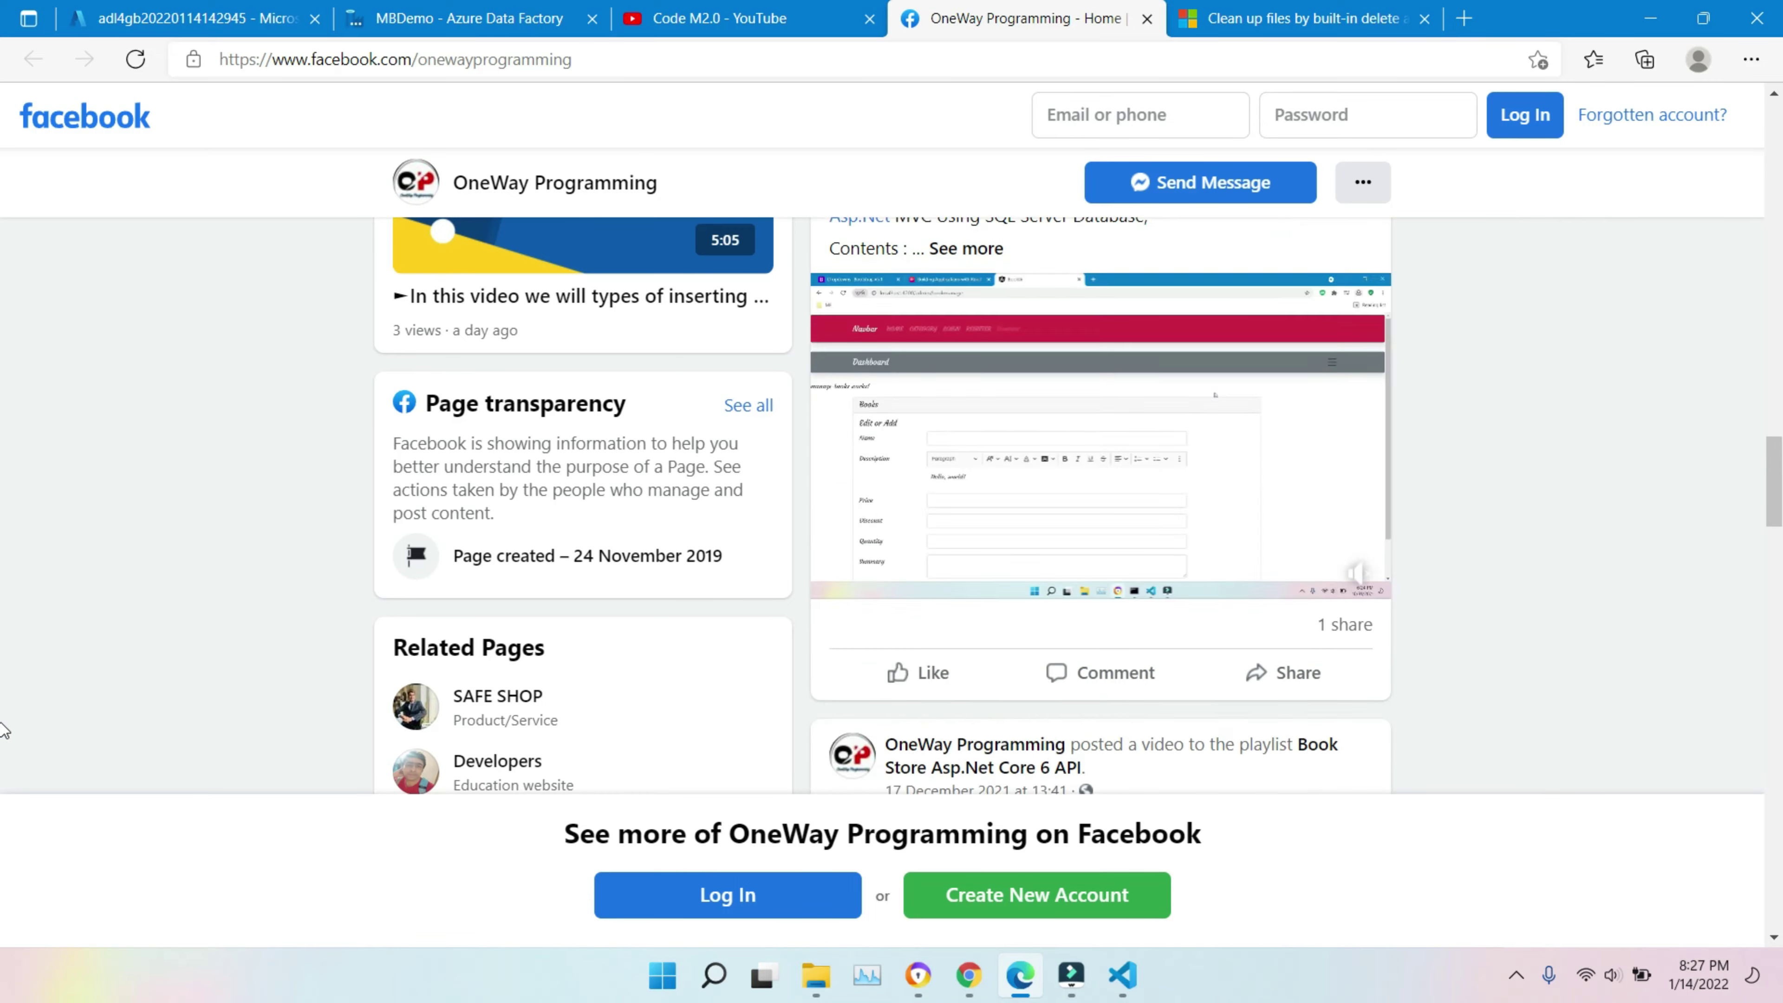
scroll(3, 528, "up", 20)
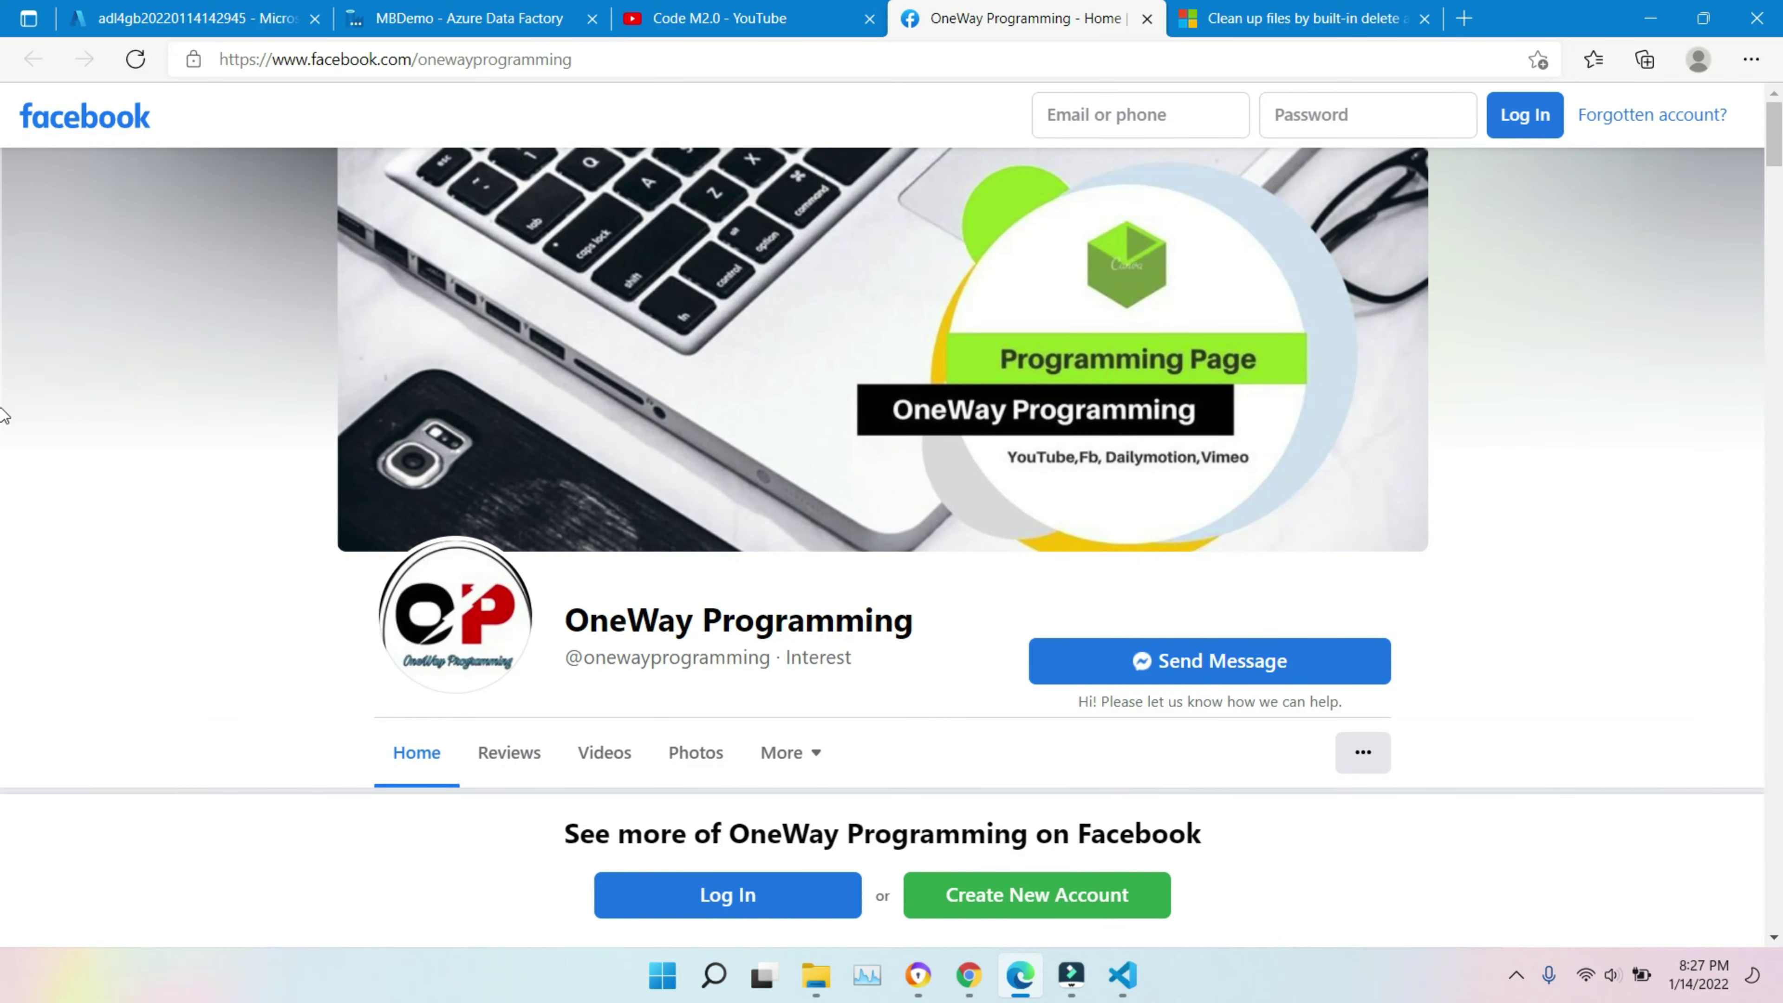
scroll(5, 413, "down", 10)
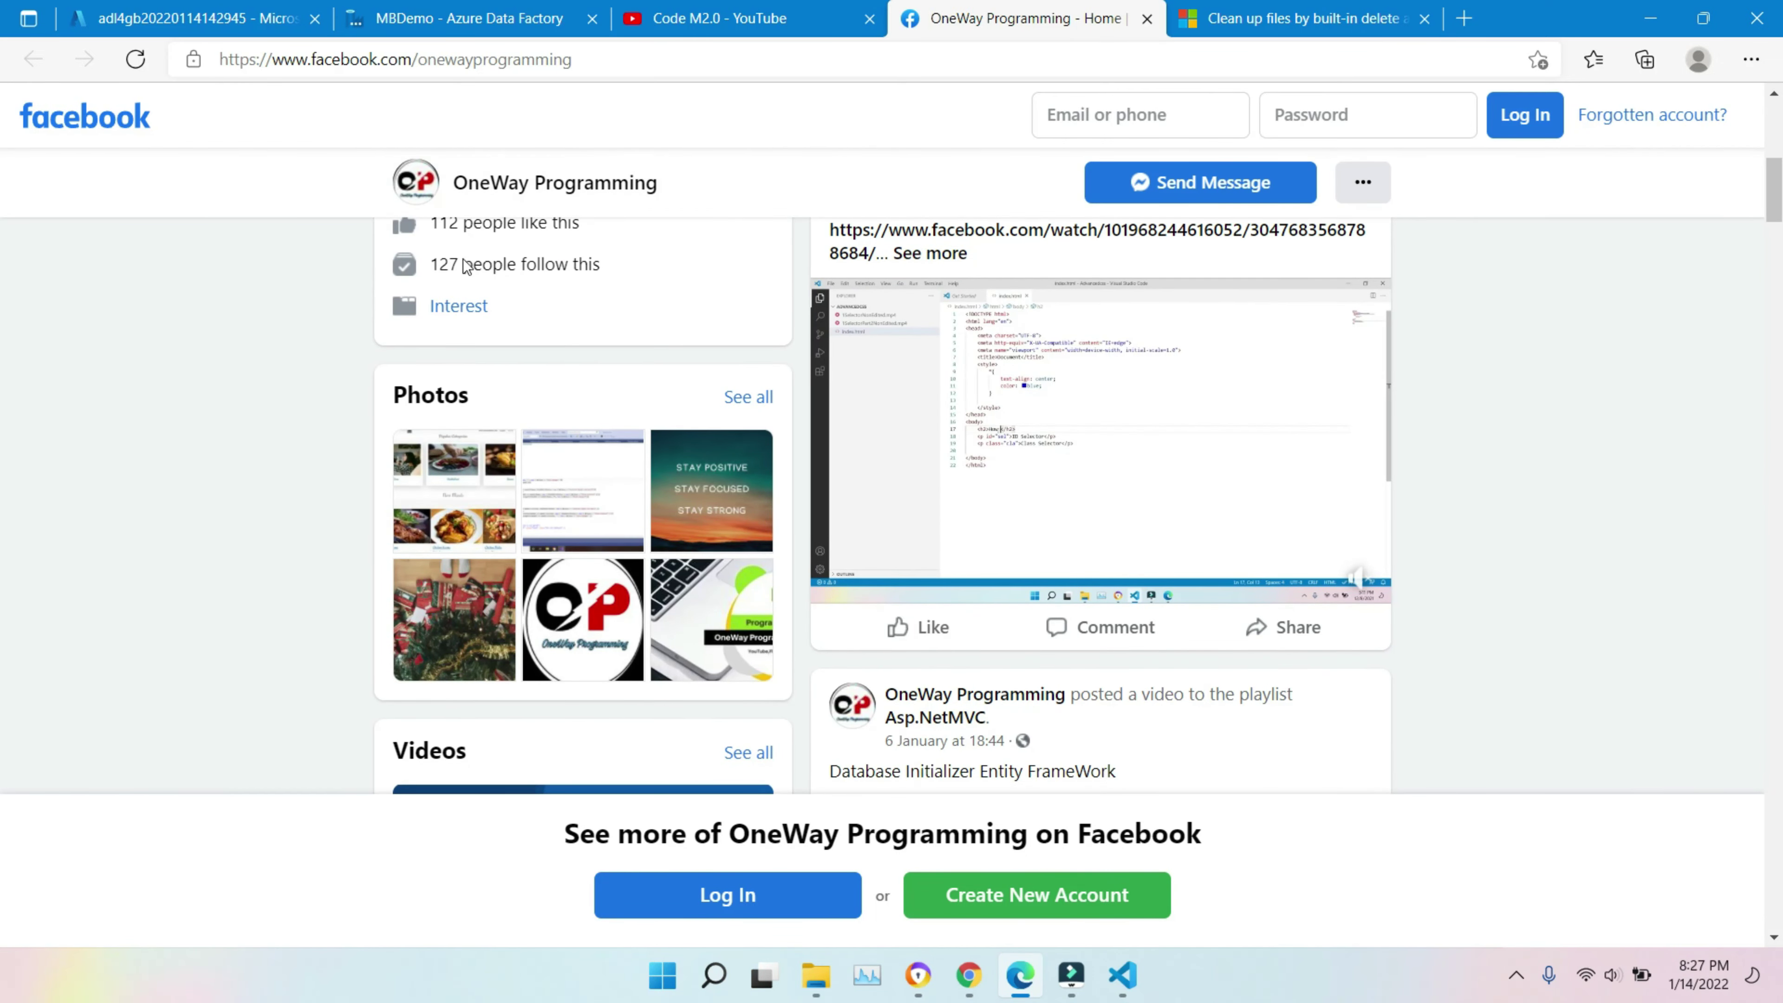
scroll(4, 327, "up", 10)
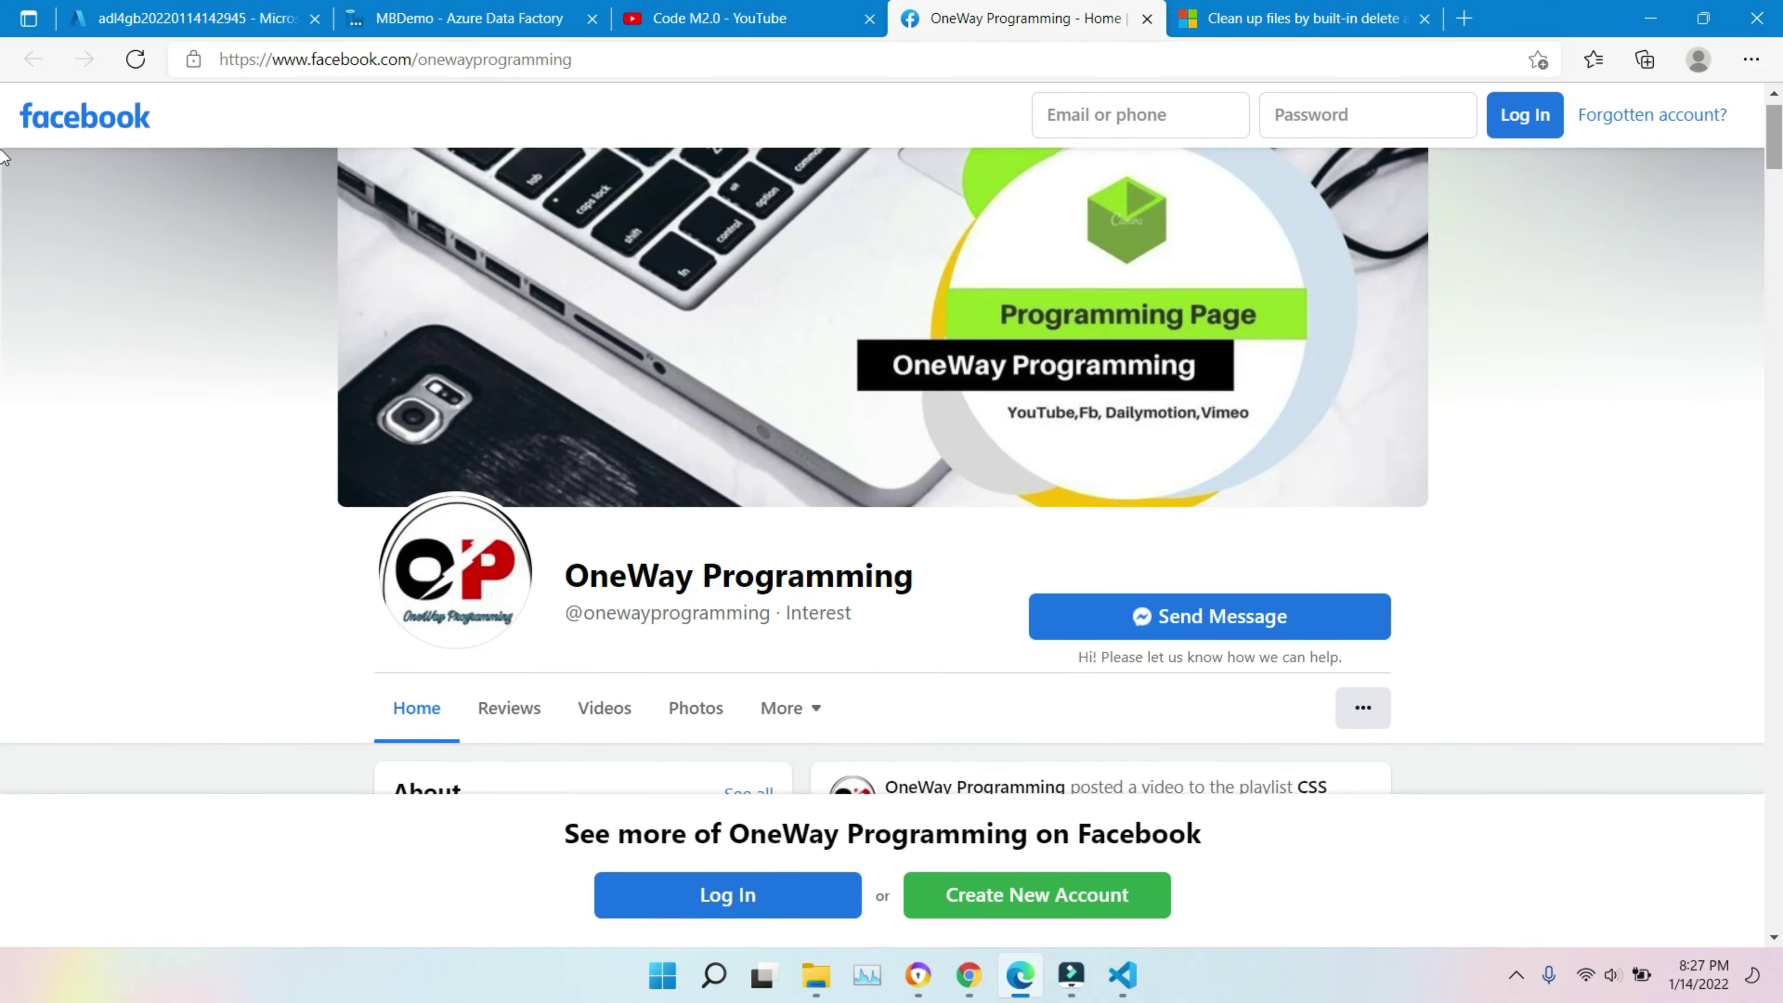
scroll(3, 328, "down", 8)
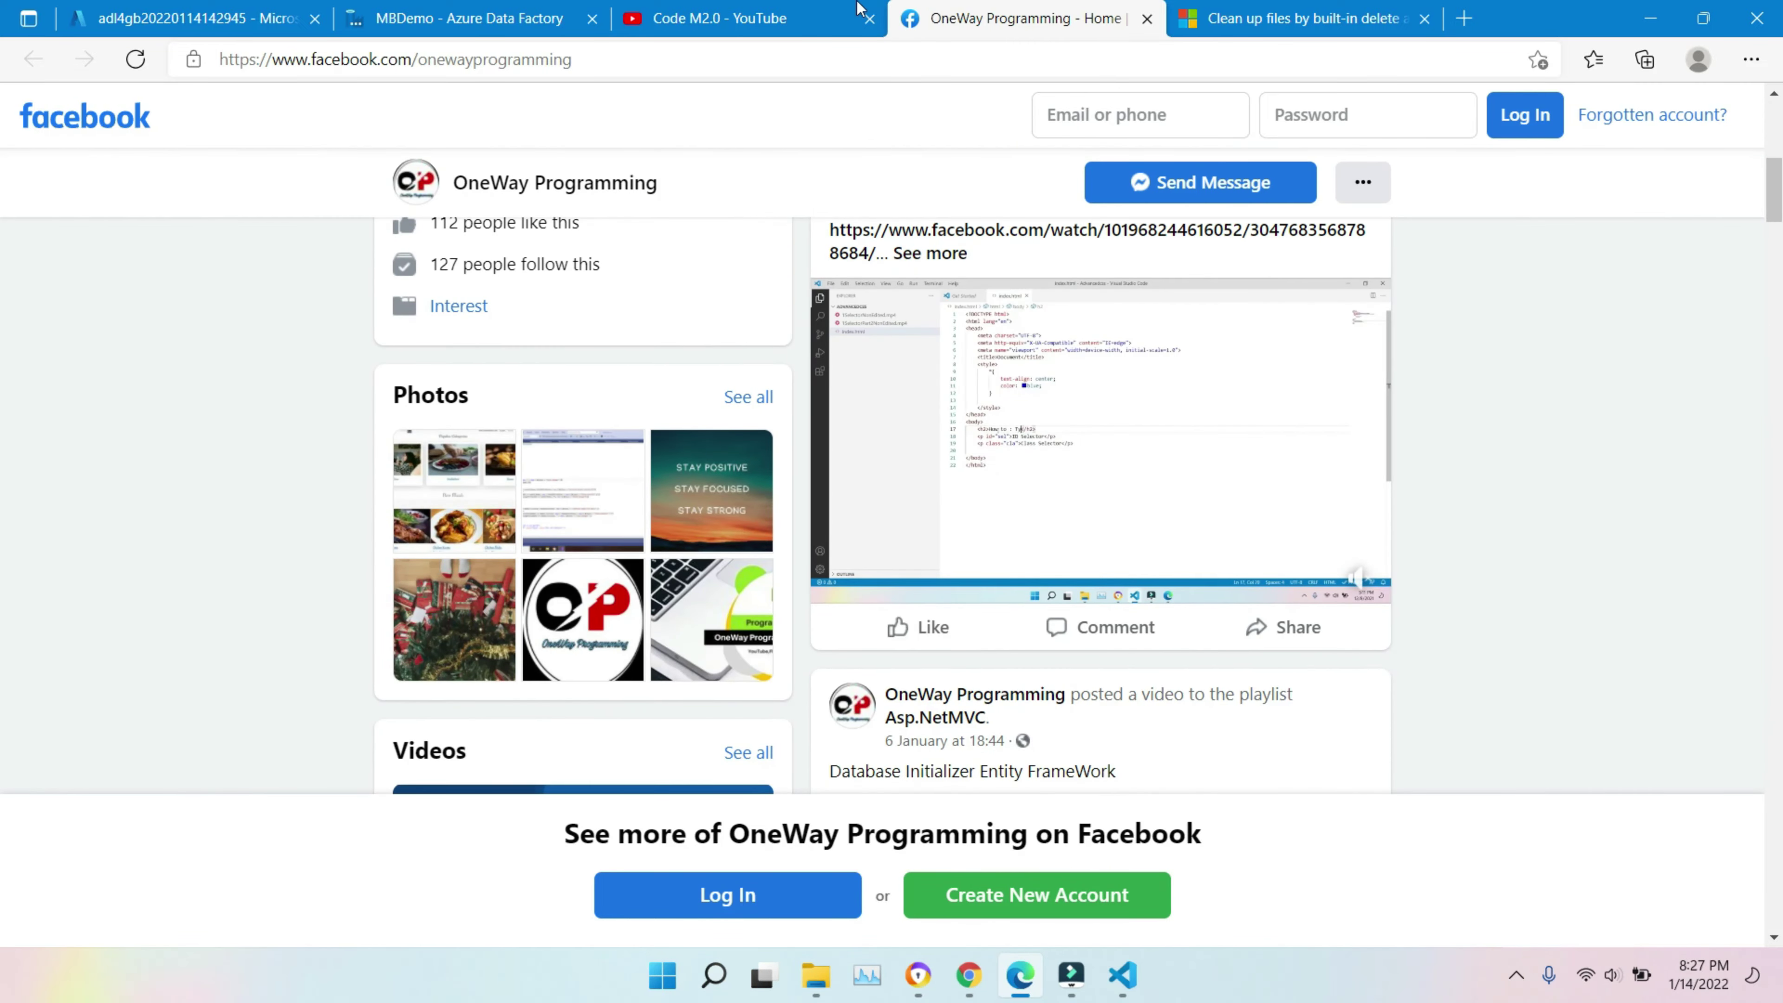
left_click(730, 16)
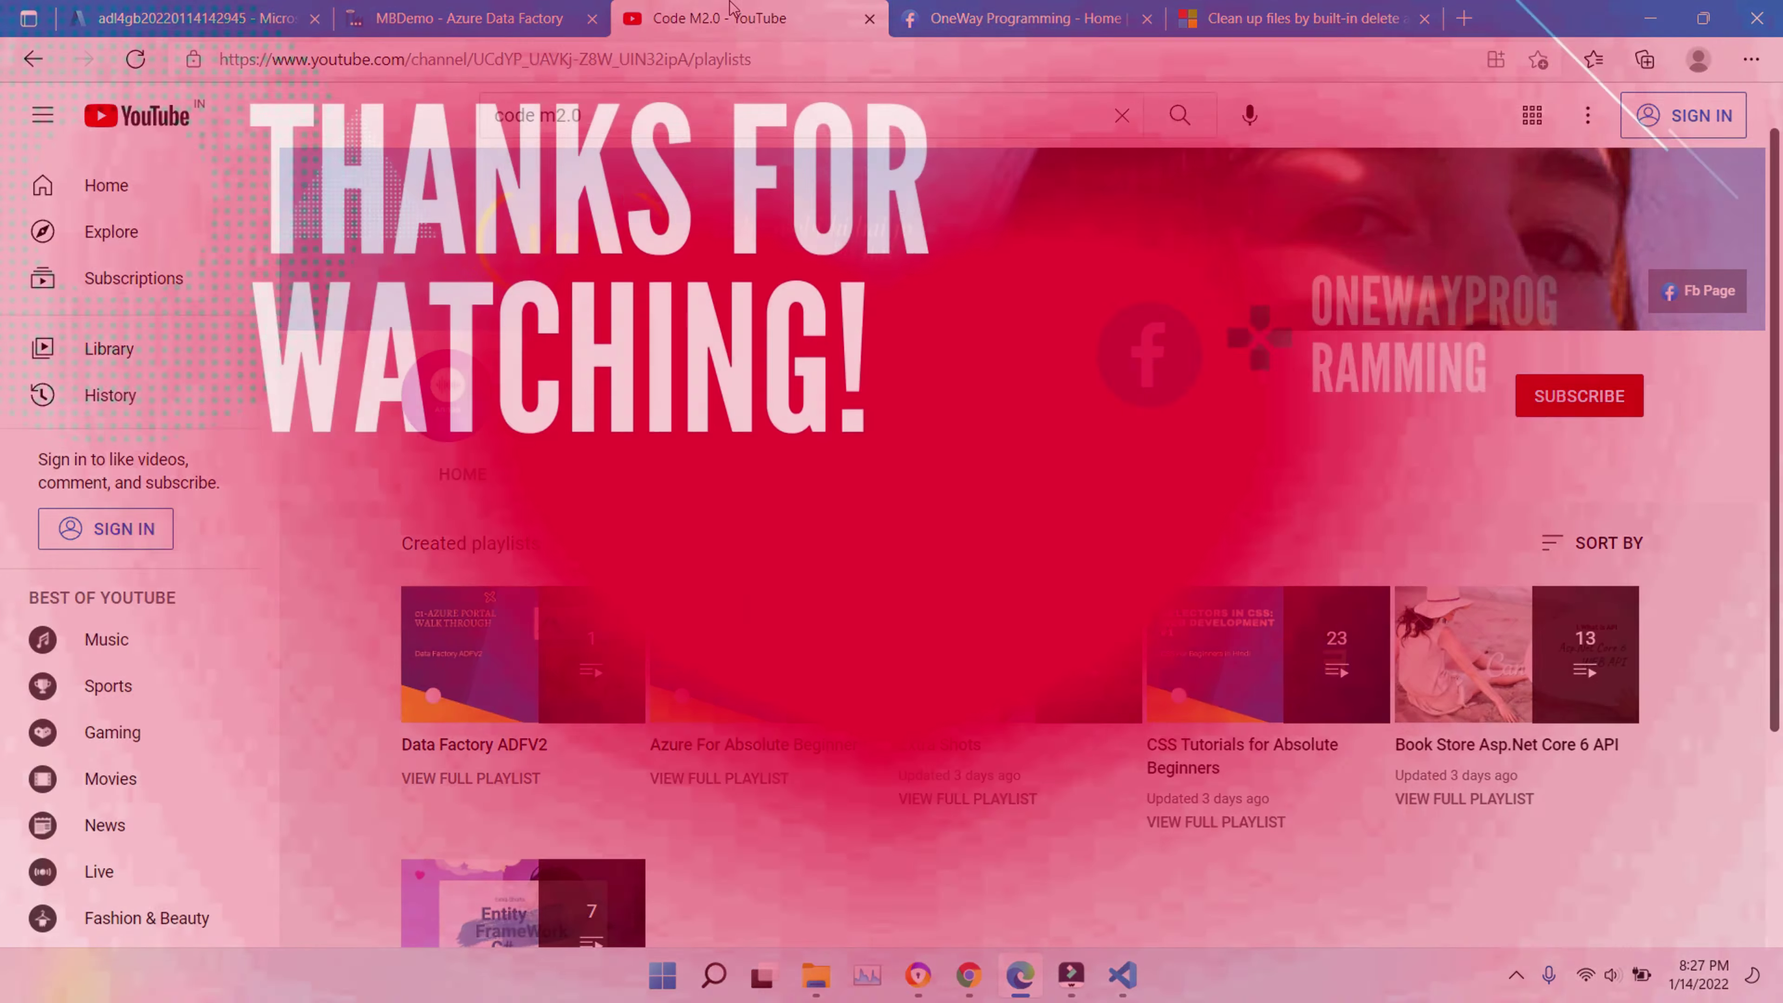